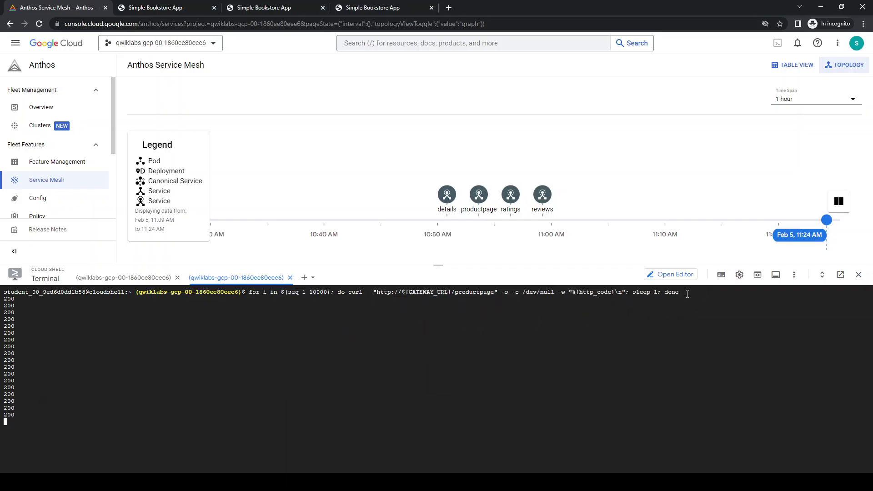
Open a third terminal session and set CLUSTER_NAME=gke, CLUSTER_ZONE=us-central1-b, GCLOUD_PROJECT, the cluster credentials and GATEWAY_URL with the prepared commands.
left_click_drag(687, 293, 249, 294)
left_click(305, 277)
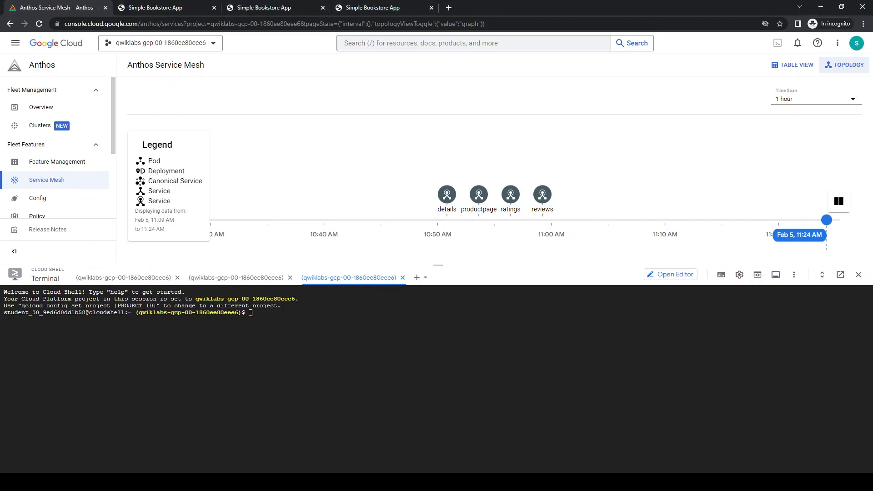
left_click(179, 386)
key("ctrl+v")
key("Return")
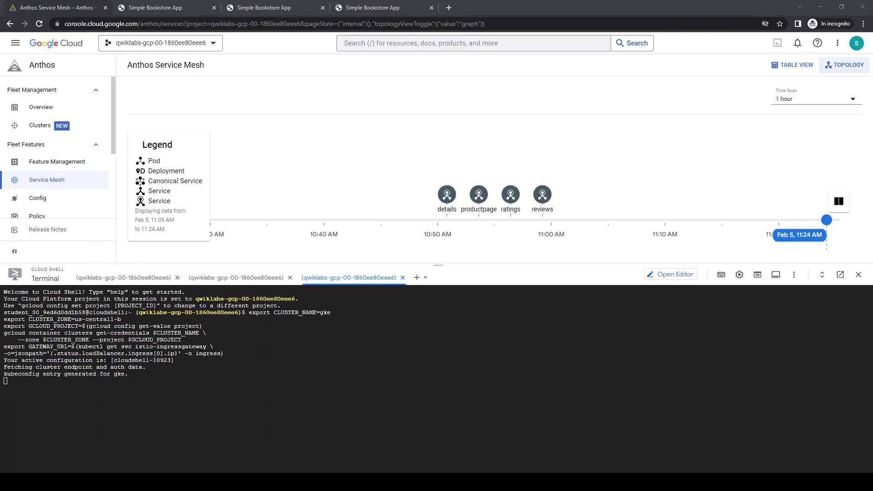
Run curl on productpage:9080/productpage from inside the ratings pod with kubectl exec, filtering the output for the page title with grep.
left_click(320, 416)
type("kubectl exec -it \\ $(kubectl get pod -l app=ratings -o jsonpath='{.items[0].metadata.name}') \\ -c ratings -- curl productpage:9080/productpage \\ | grep -o \"<title>.*</title>\"")
key("Return")
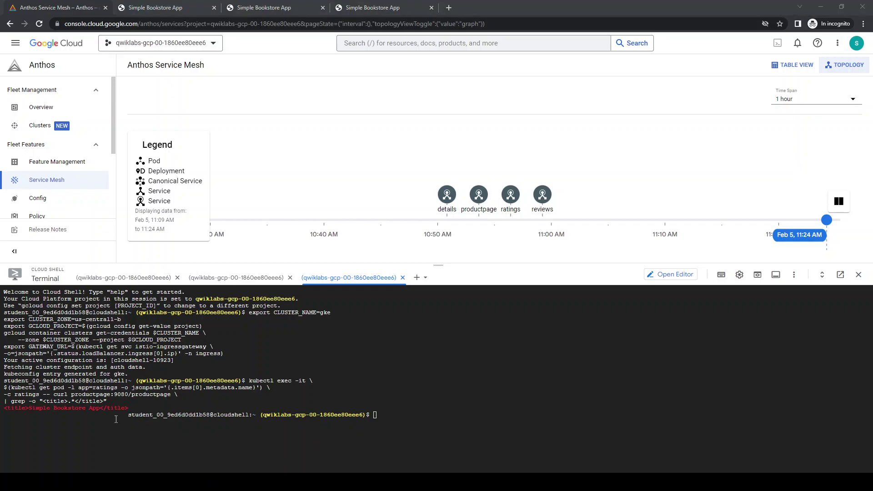
left_click(460, 419)
type("curl -I http://${GATEWAY_URL}/productpage")
key("Return")
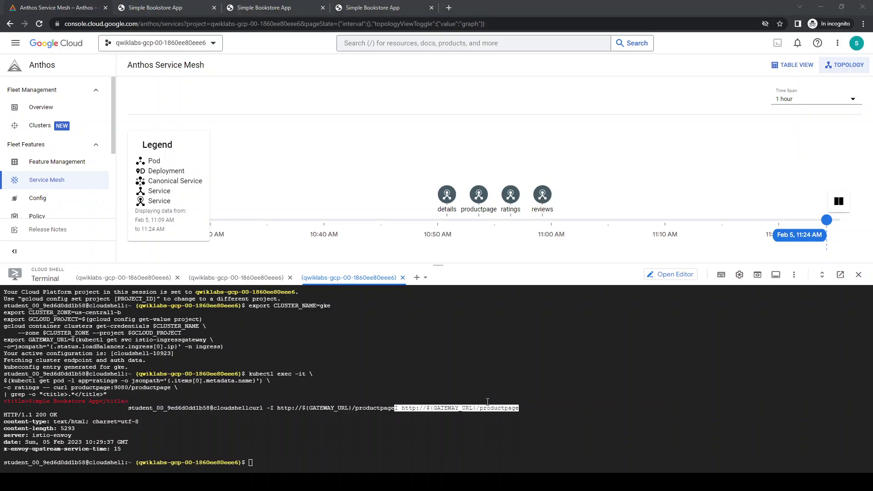
left_click(416, 449)
key("ctrl+l")
type("echo http://${GATEWAY_URL}/productpage")
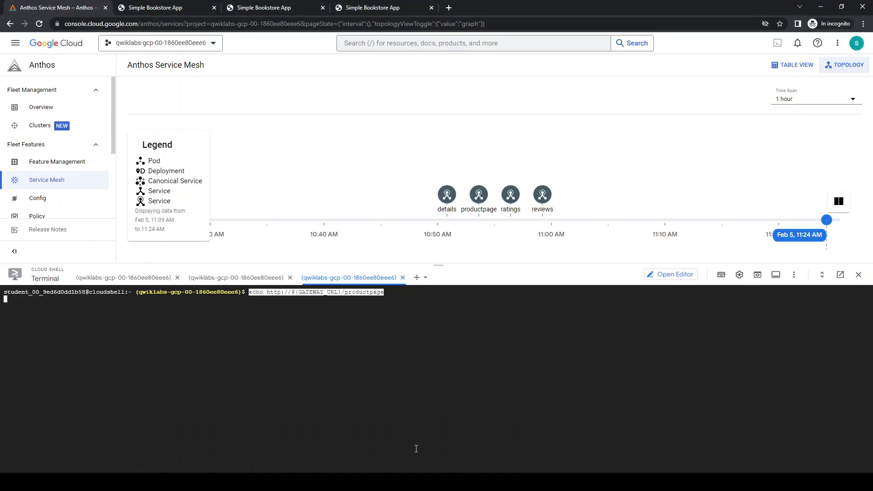
key("Return")
Copy the 10000-iteration curl loop from the second terminal session and run it in the third to generate more productpage traffic.
left_click(264, 278)
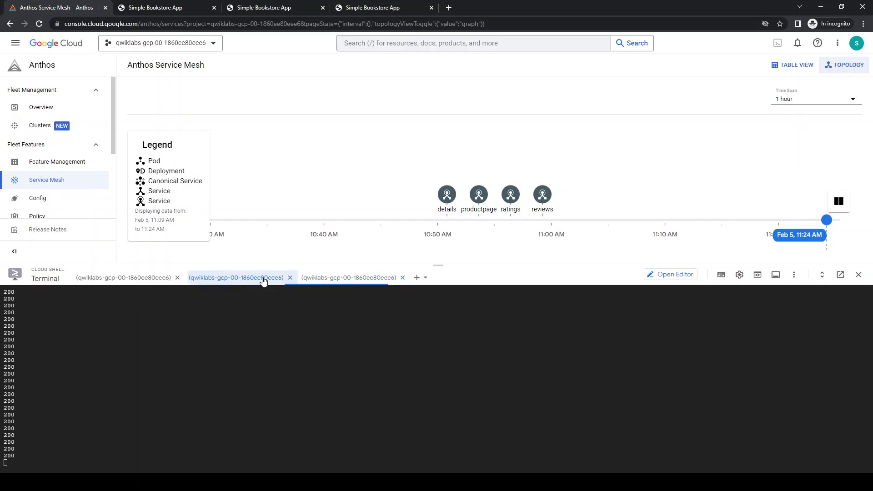
left_click_drag(250, 293, 701, 291)
left_click(349, 278)
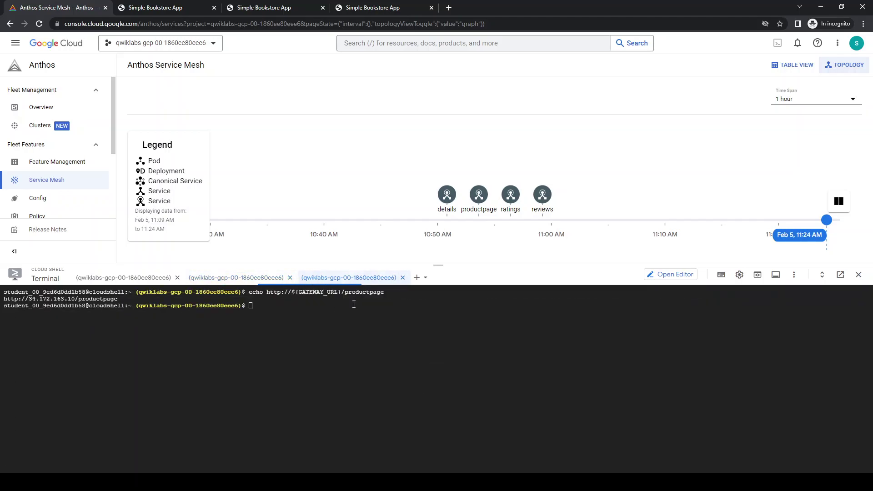
key("ctrl+v")
key("Return")
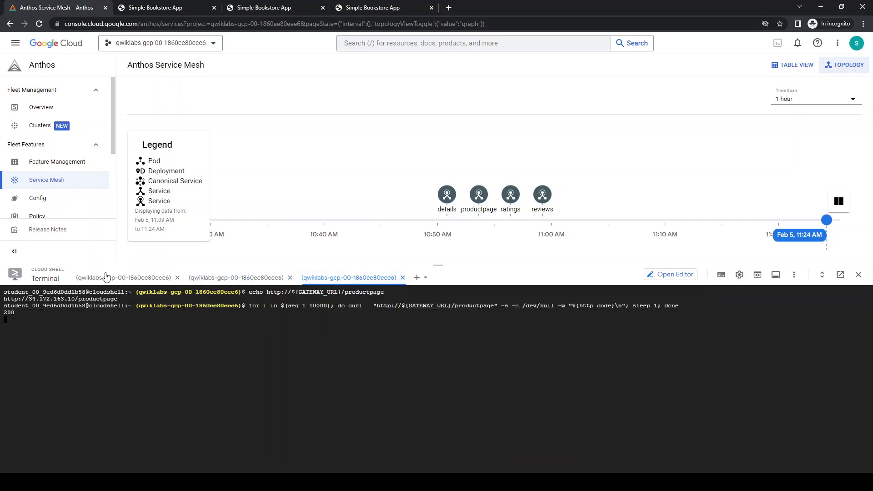
Return to the first terminal session, reduce the terminal's height, and reopen the Service Mesh services table.
left_click(107, 278)
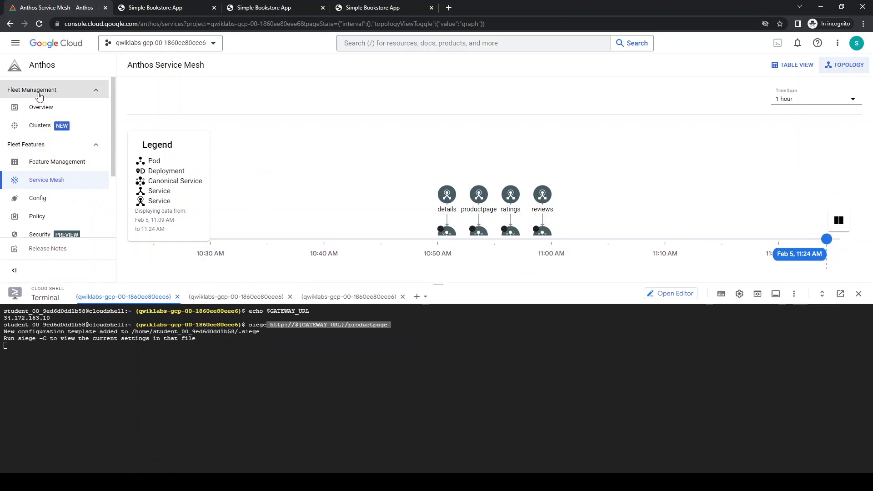
left_click(41, 65)
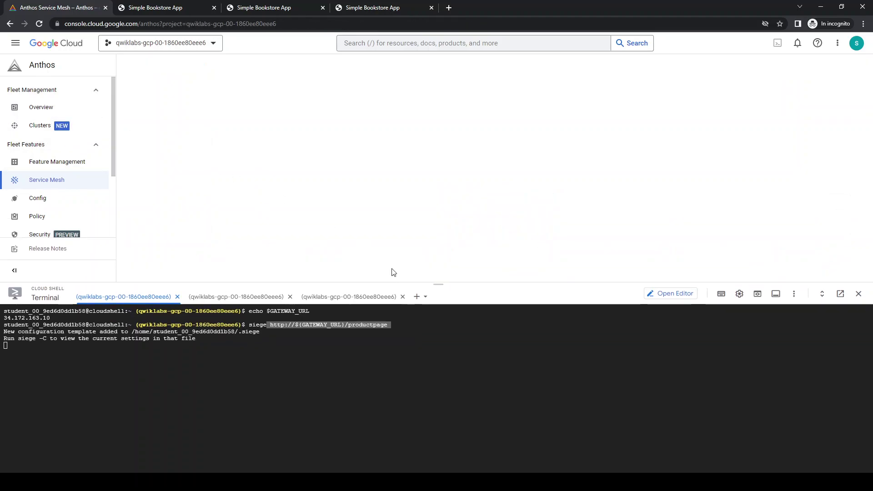
left_click_drag(462, 284, 452, 334)
left_click(45, 178)
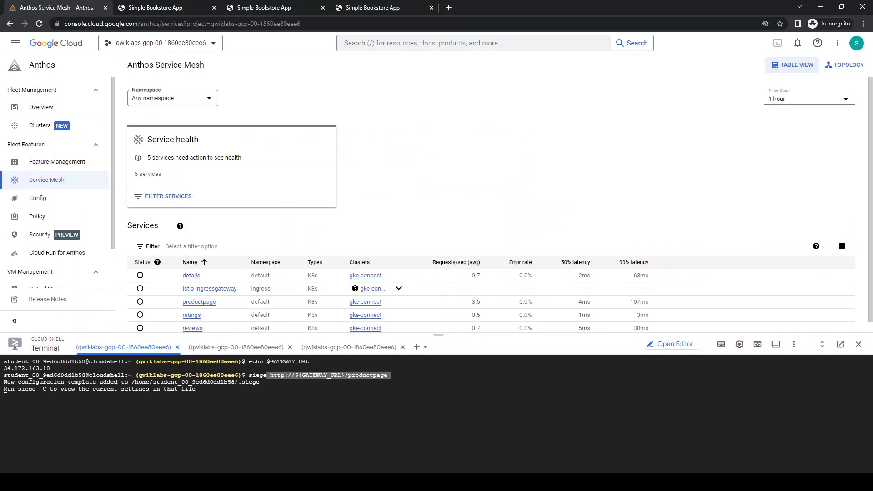
scroll(355, 232, "down", 1)
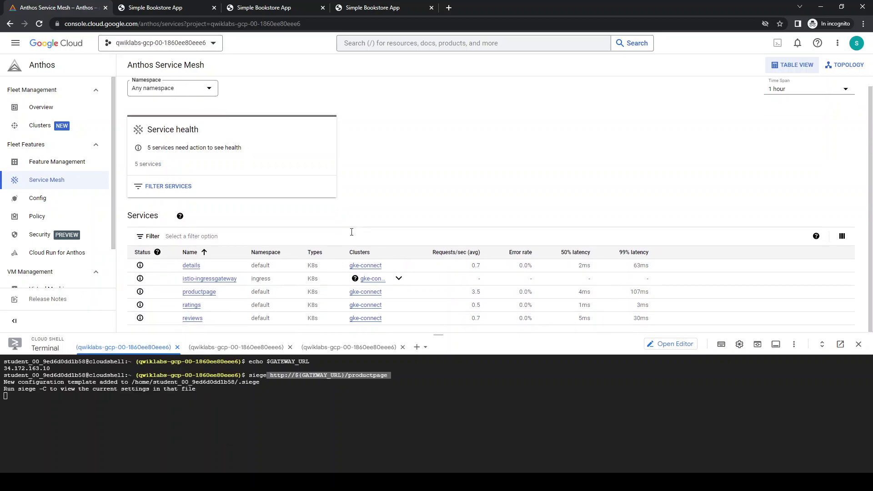
Open the productpage service and review its overview, including request metrics, resource usage and the connection topology.
left_click(191, 294)
scroll(428, 123, "down", 3)
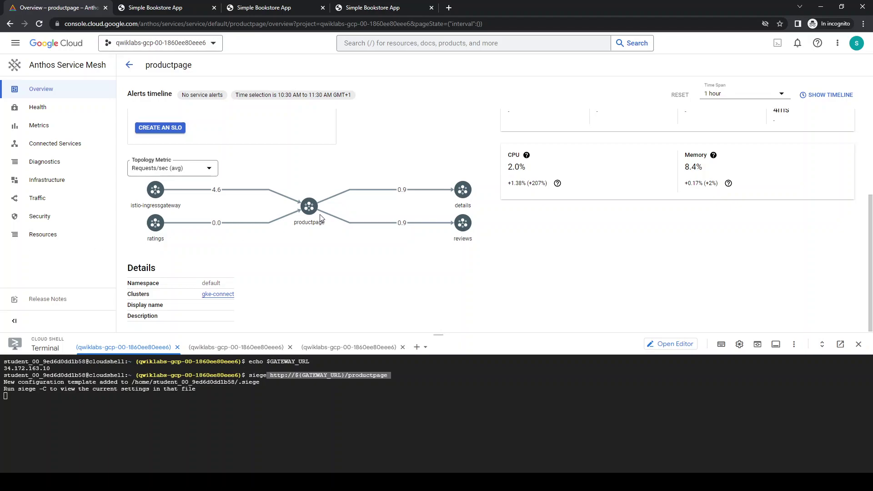
scroll(320, 219, "up", 2)
scroll(320, 219, "up", 1)
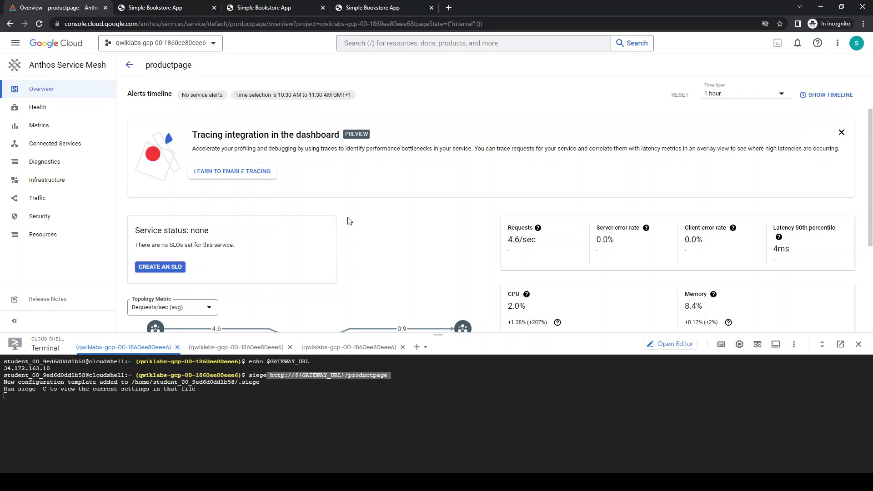
Examine productpage's connected services, show its outbound requests, and follow them to the reviews service.
scroll(348, 219, "down", 3)
left_click(309, 207)
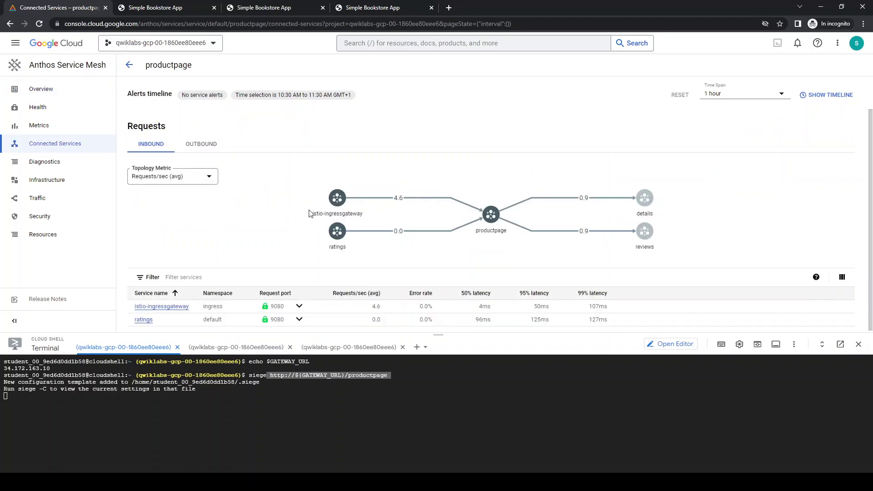
left_click(200, 144)
left_click_drag(474, 341, 476, 364)
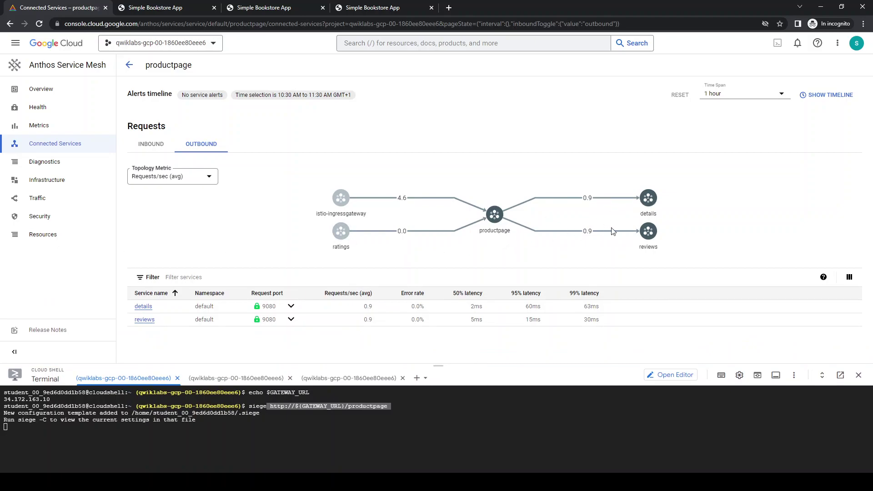
left_click(652, 232)
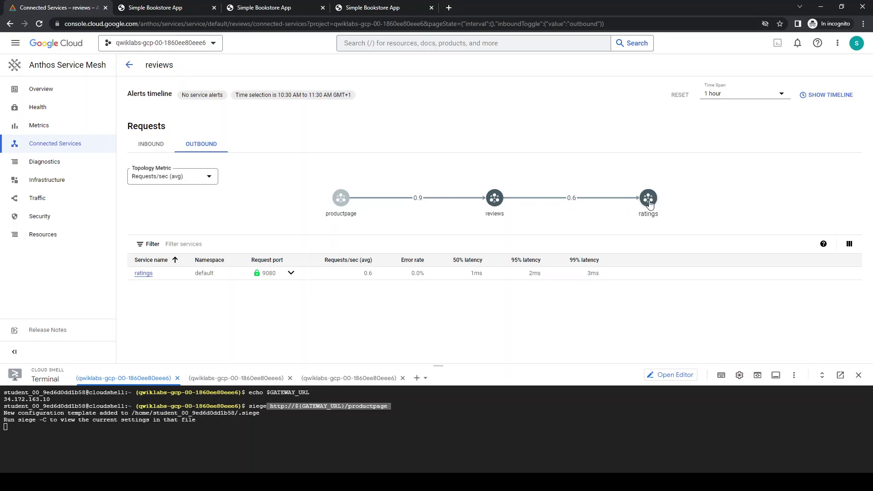
Examine the infrastructure instances of the reviews service and its traffic split across workloads.
left_click(78, 187)
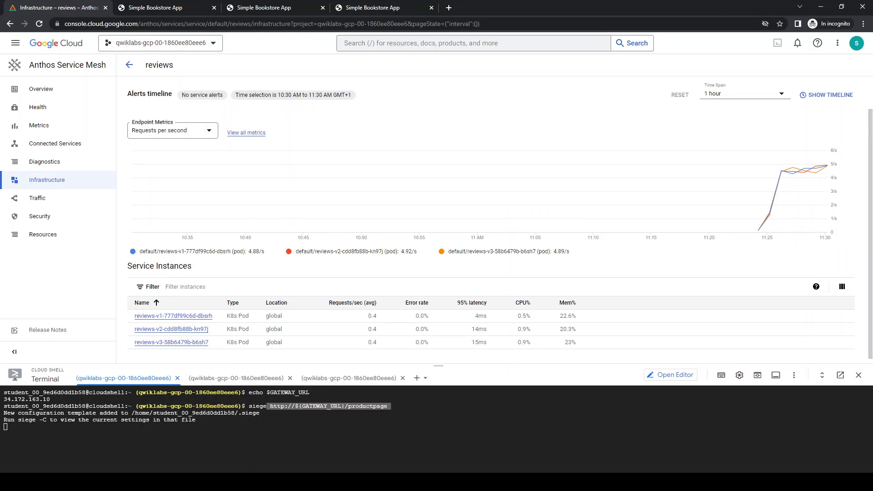
scroll(568, 181, "down", 1)
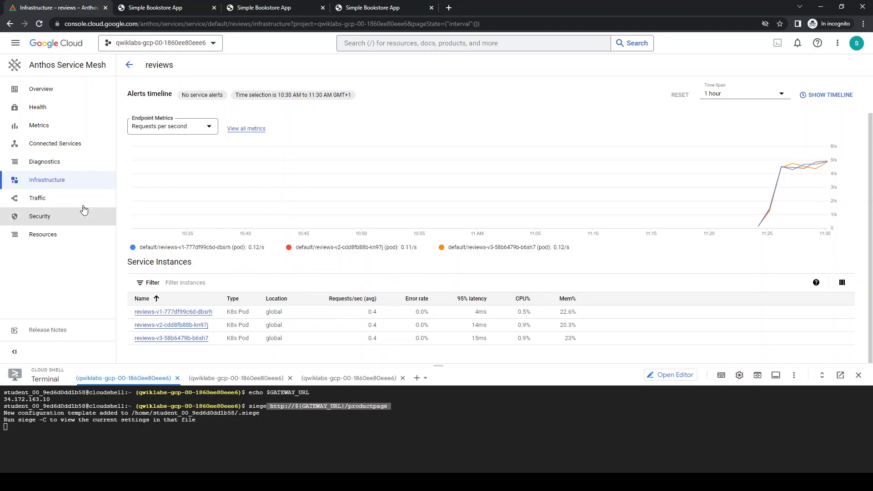
left_click(36, 198)
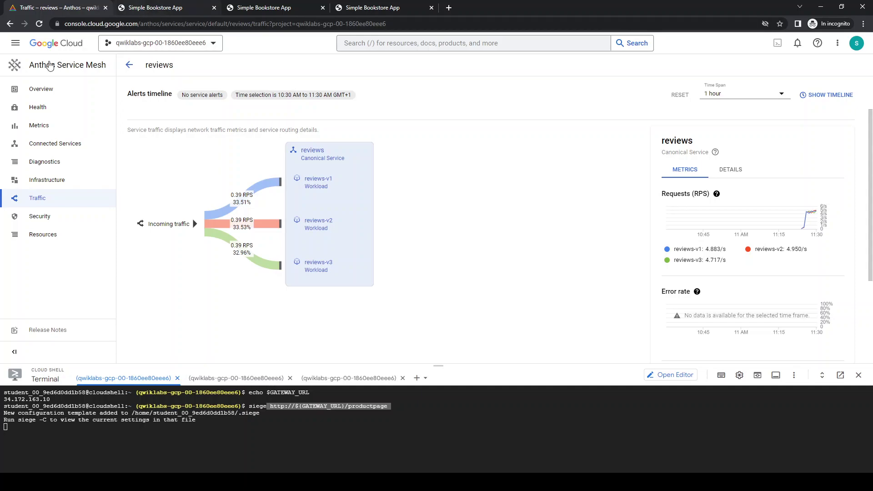
Open Kubernetes Engine in a separate browser tab, collapse the terminal in the mesh page, and view the cluster's workloads.
left_click(15, 43)
middle_click(69, 237)
left_click(456, 191)
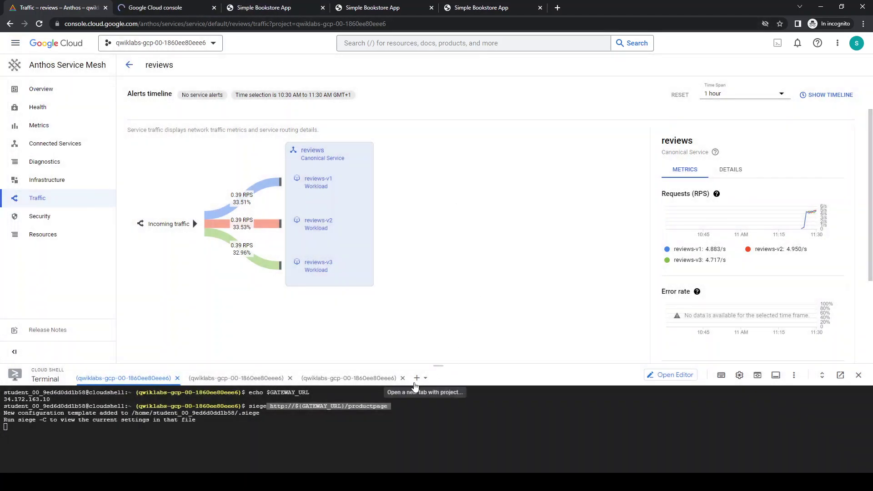
left_click_drag(476, 365, 477, 417)
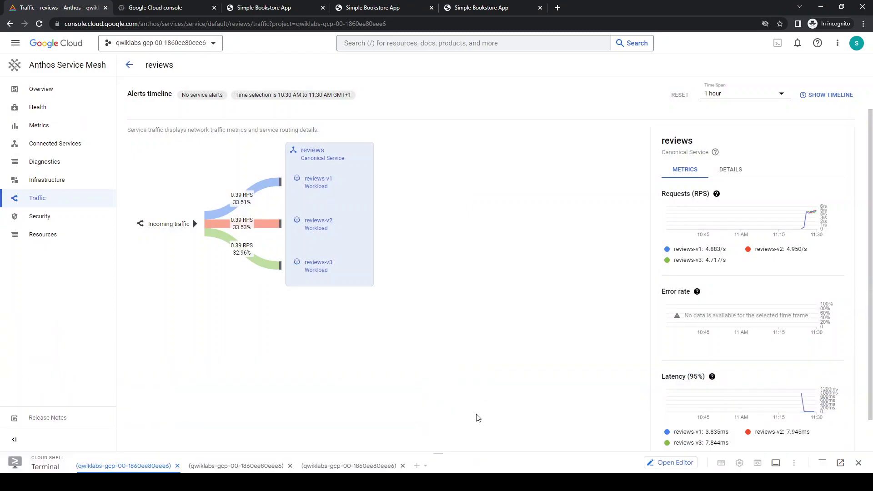
left_click(153, 10)
left_click(42, 109)
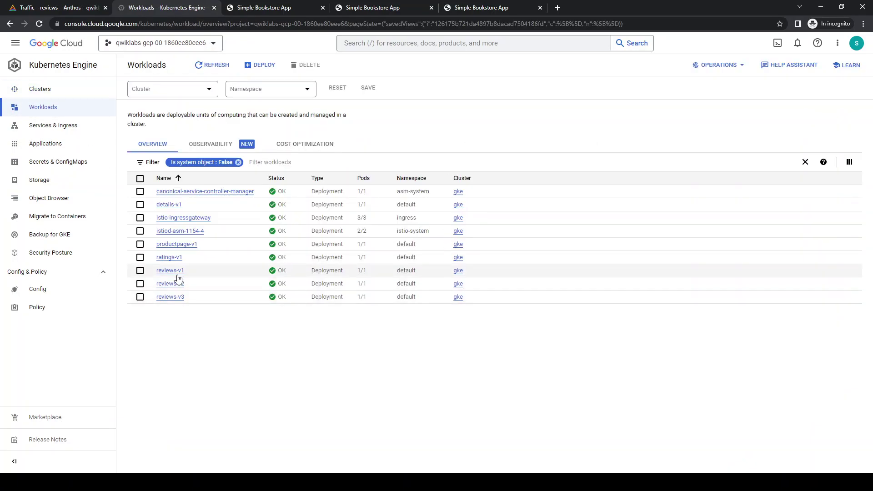
Open the reviews service under Services & Ingress and examine its deployments, serving pods and ports.
left_click(39, 132)
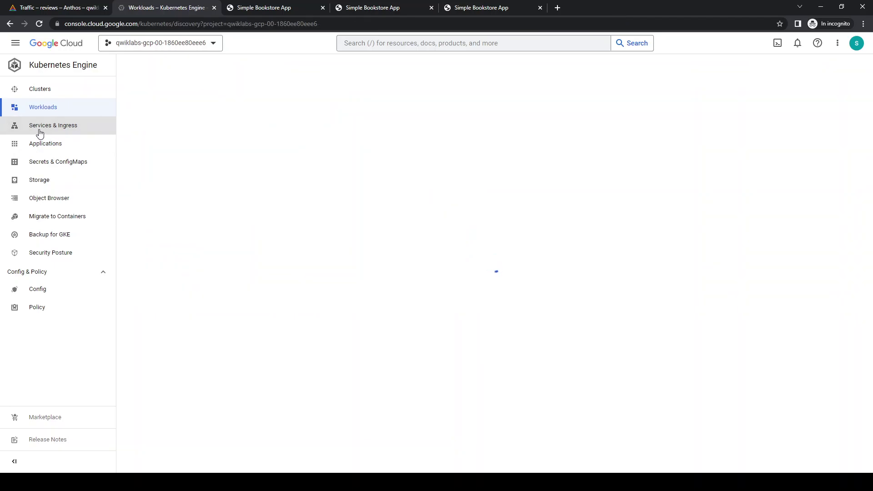
left_click(154, 292)
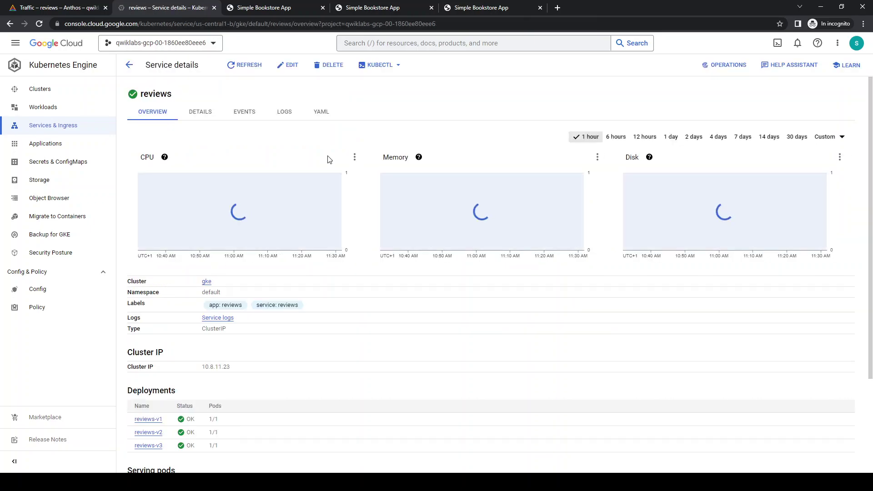
scroll(327, 160, "down", 3)
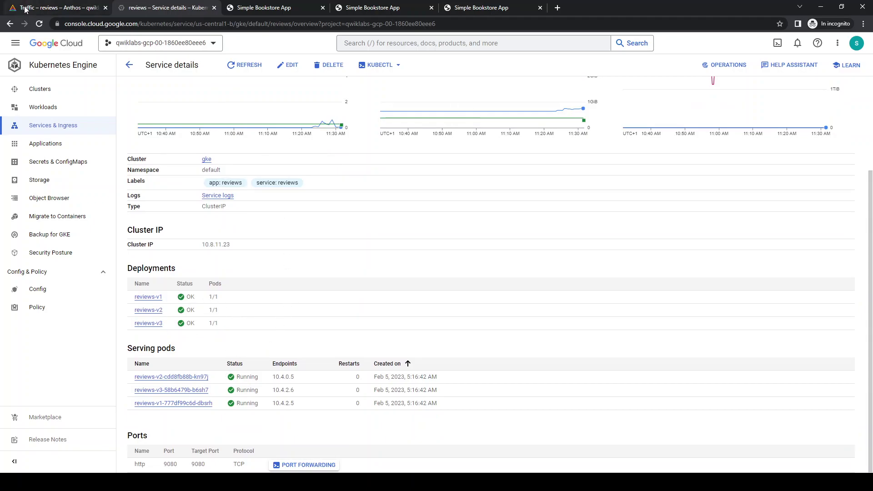
Go back to the Anthos Service Mesh page and show all services as a topology graph.
left_click(42, 10)
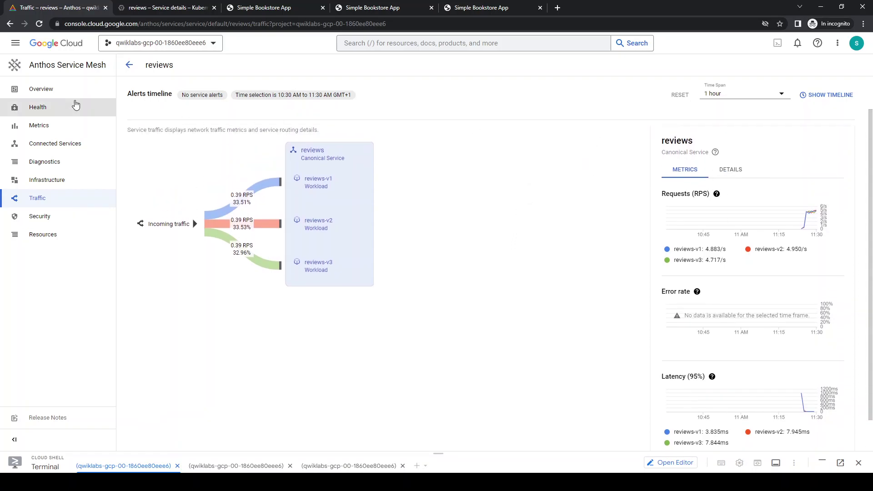
left_click(51, 66)
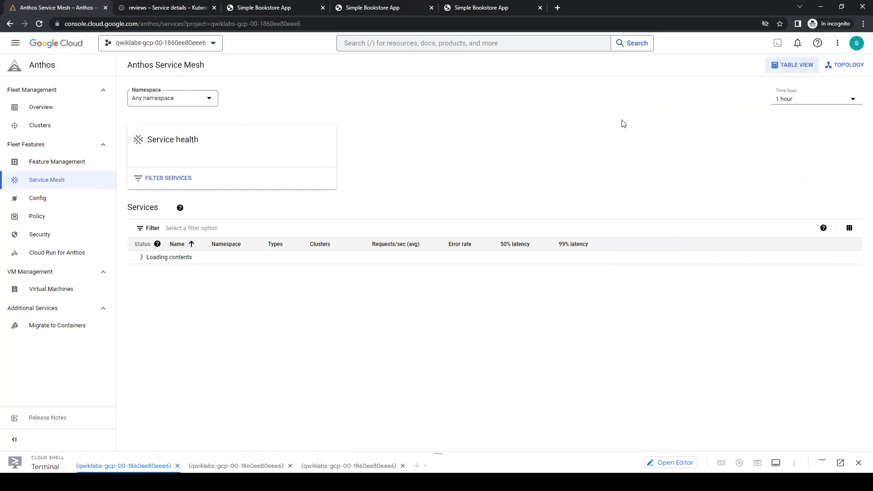
left_click(853, 68)
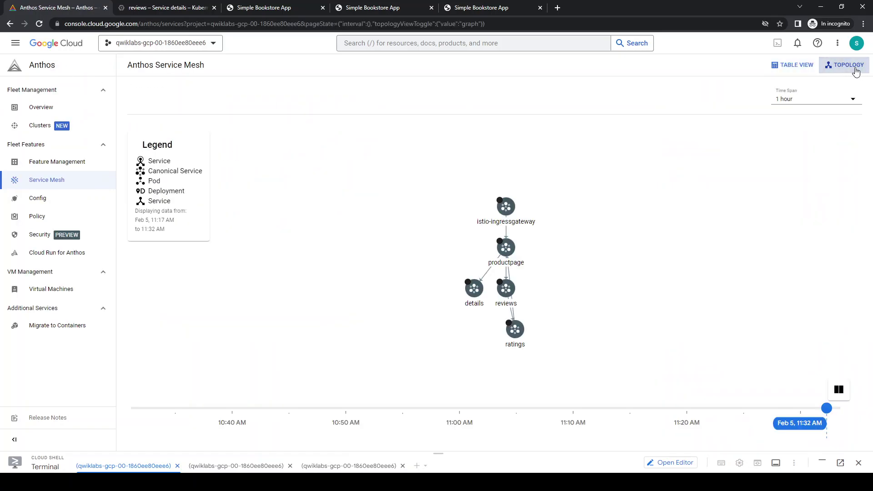
Rearrange the topology graph so that details, reviews and ratings sit side by side in a row below productpage.
left_click_drag(474, 289, 362, 298)
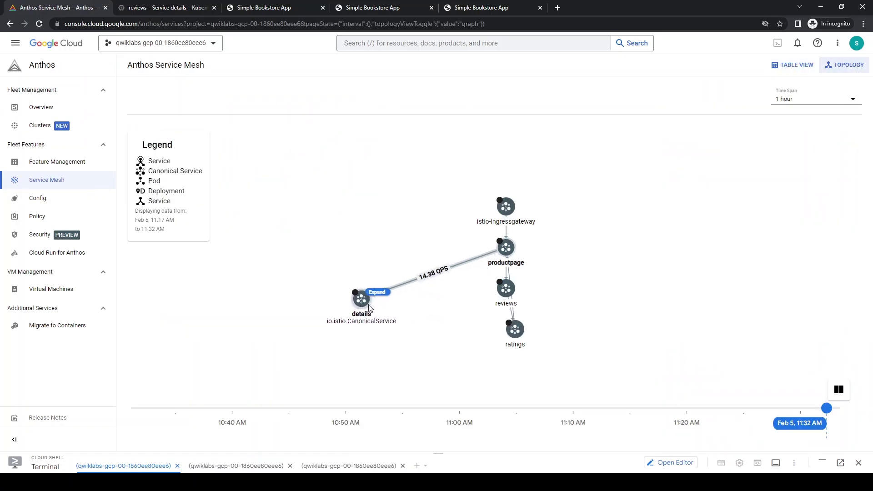
left_click_drag(490, 294, 437, 309)
left_click_drag(515, 329, 627, 322)
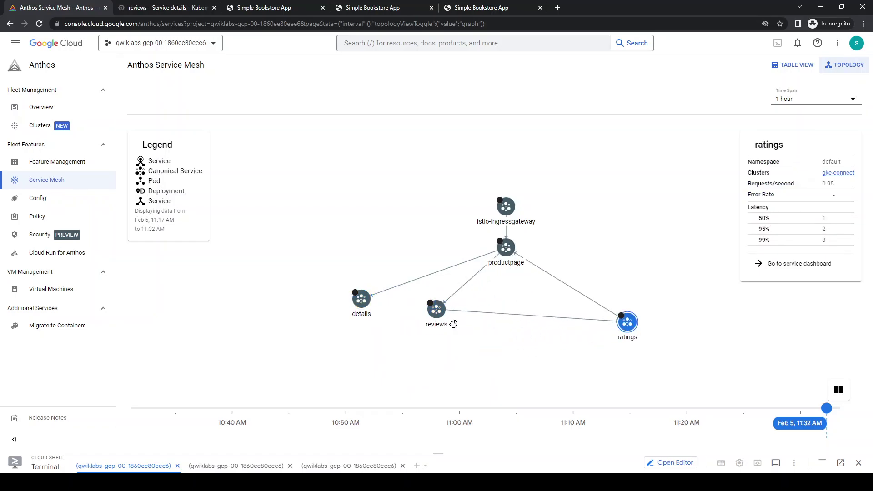
left_click_drag(442, 319, 510, 333)
left_click_drag(364, 298, 453, 324)
left_click(440, 320)
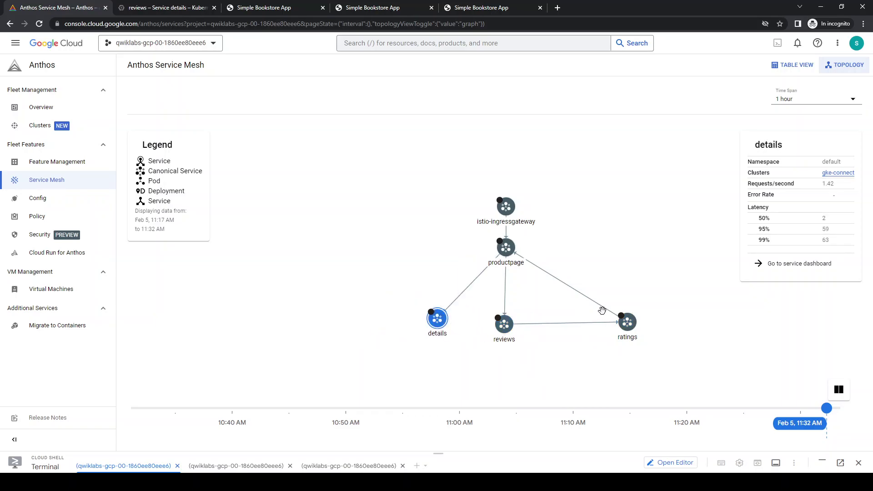
left_click_drag(565, 322, 579, 325)
left_click_drag(431, 318, 427, 323)
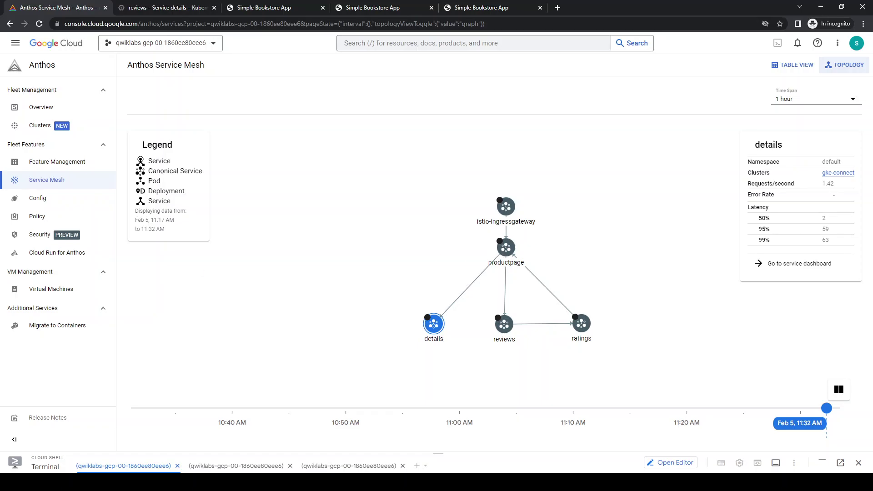
Select the reviews node in the topology graph and expand it to reveal its underlying service and deployments.
left_click(508, 333)
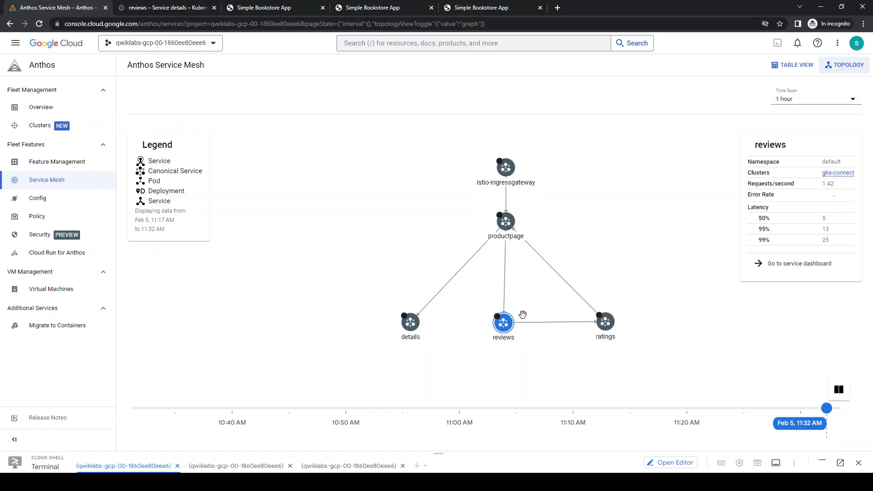
left_click(511, 318)
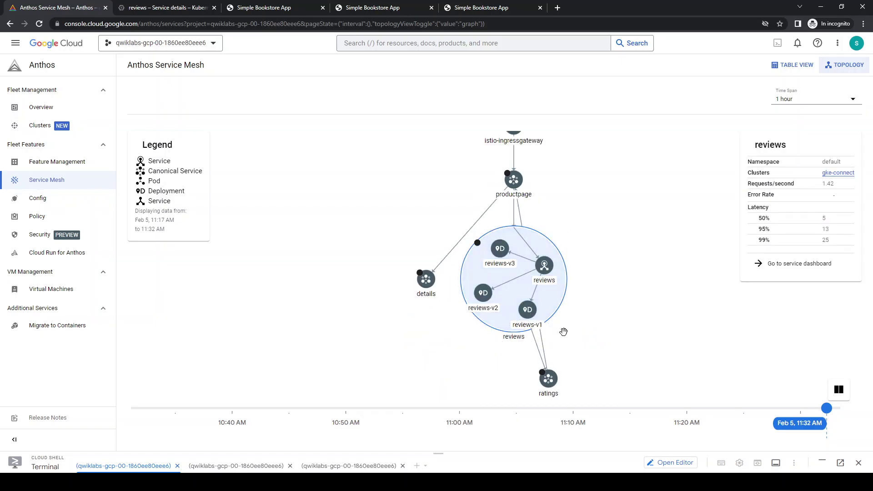
Place ratings beside the reviews group and expand the reviews service node inside that group to inspect its underlying service.
left_click(622, 287)
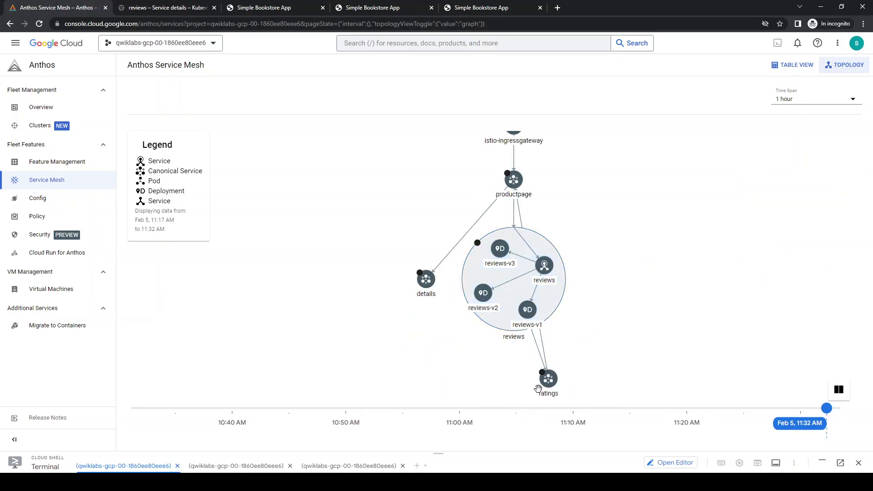
left_click_drag(549, 384, 722, 279)
left_click_drag(482, 314, 470, 352)
left_click(533, 304)
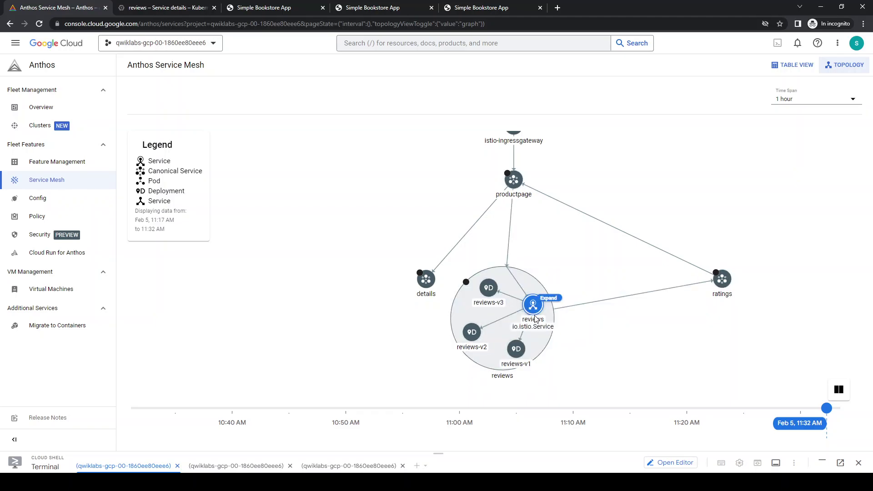
left_click(545, 300)
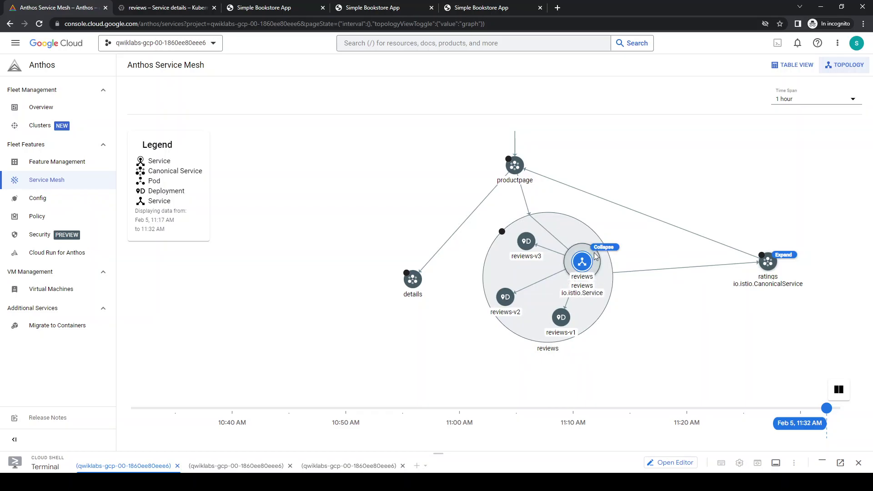
Expand the ratings and details nodes in the topology graph to reveal their underlying services and deployments.
left_click_drag(548, 378, 668, 246)
left_click(681, 234)
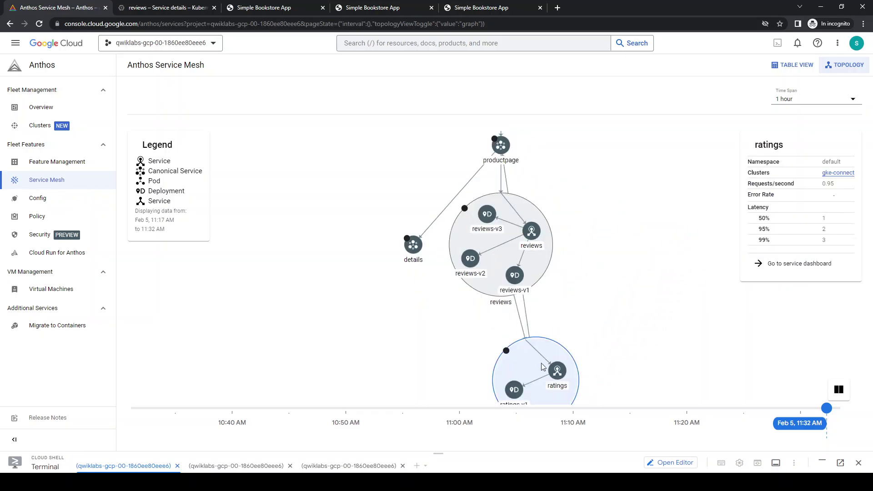
left_click_drag(569, 382, 621, 274)
left_click_drag(413, 245, 306, 331)
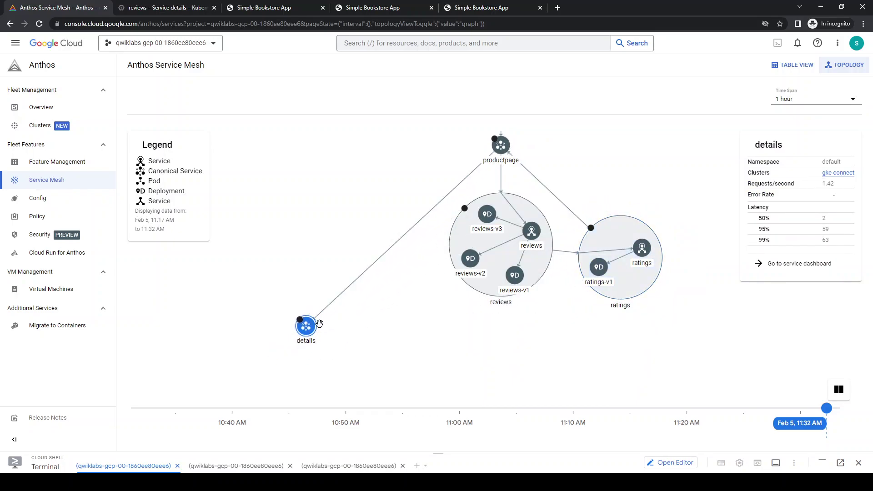
left_click(319, 319)
Spread the details, reviews and ratings groups out below productpage and expand productpage to reveal its service and deployment.
left_click_drag(396, 268, 260, 307)
left_click_drag(605, 348, 689, 266)
left_click_drag(525, 248, 489, 321)
left_click(533, 145)
left_click_drag(546, 141, 542, 184)
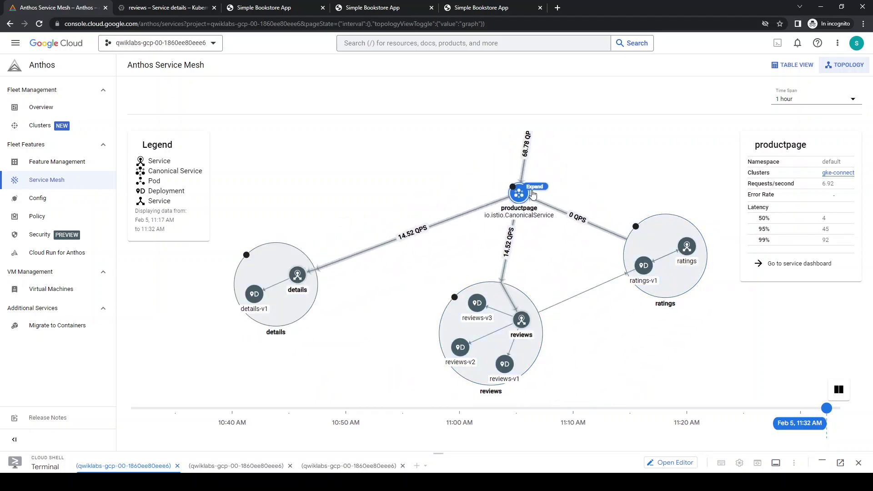
left_click(538, 193)
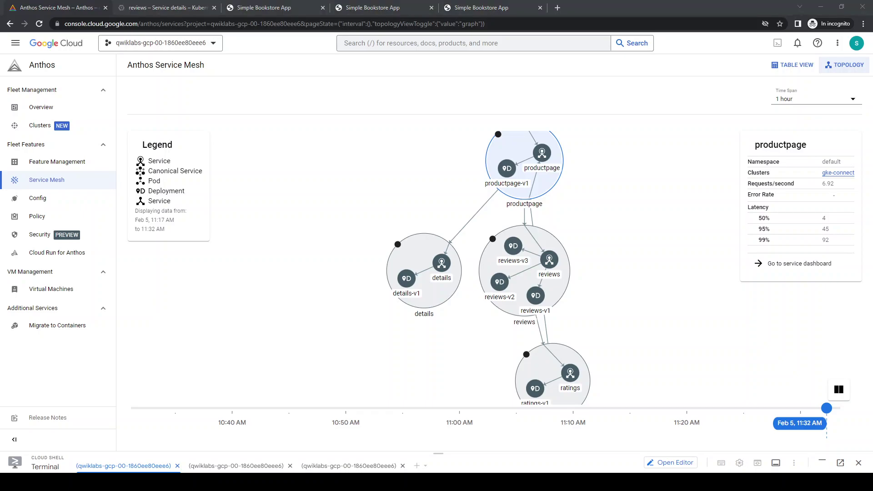
Collapse the reviews, details, ratings and productpage groups back into single nodes.
left_click(553, 241)
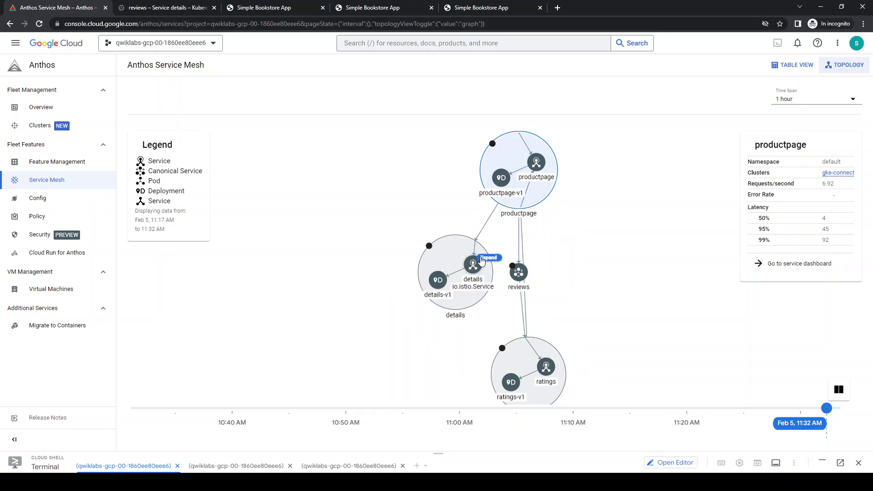
left_click(477, 243)
mouse_move(513, 345)
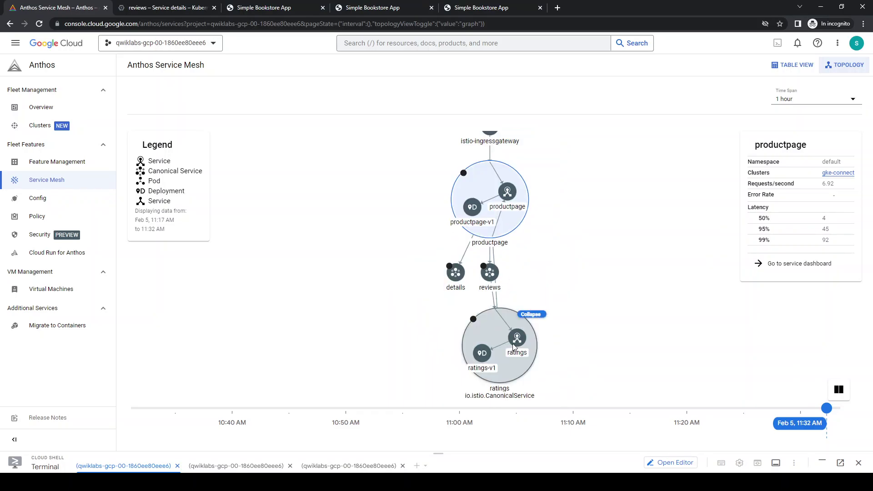
left_click(528, 315)
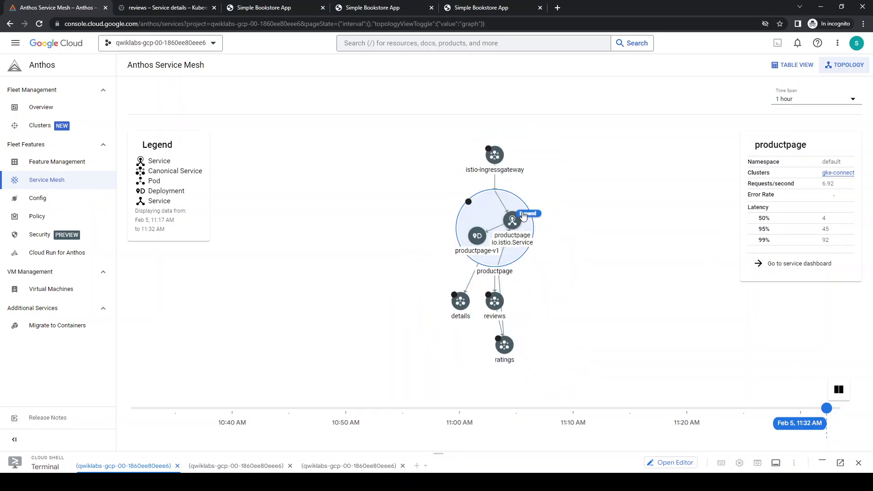
left_click(523, 217)
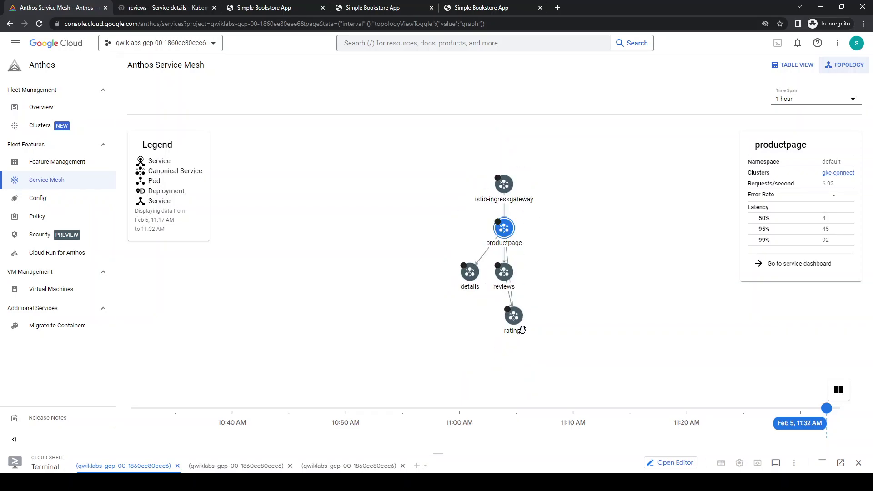
Arrange details, reviews and ratings in a row below productpage, with istio-ingressgateway higher above it and reviews selected.
left_click(597, 267)
left_click(419, 265)
left_click(518, 272)
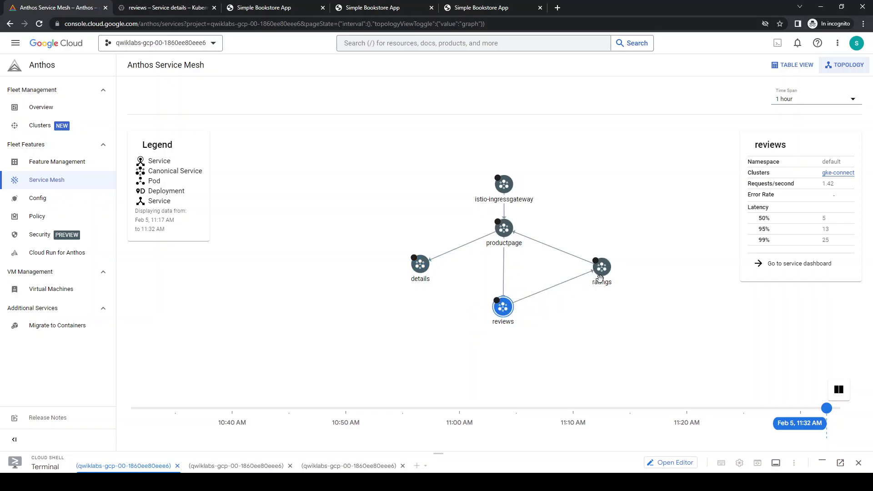
left_click(595, 275)
left_click(419, 265)
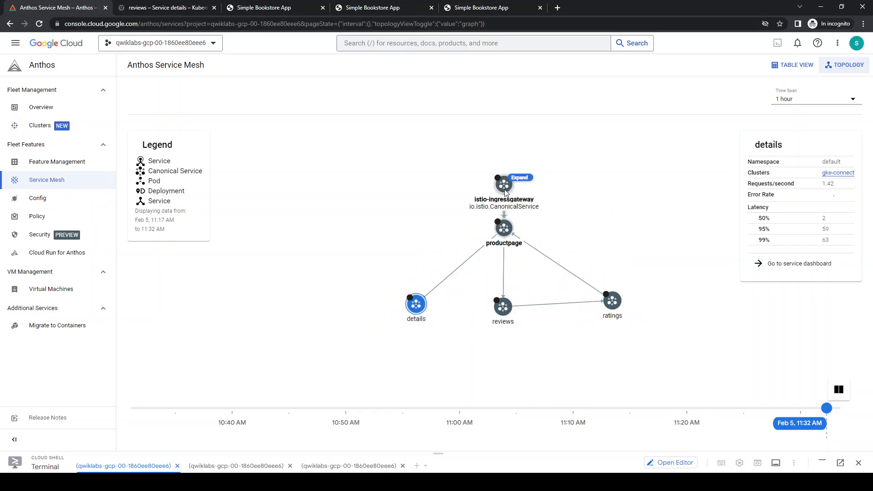
left_click(504, 189)
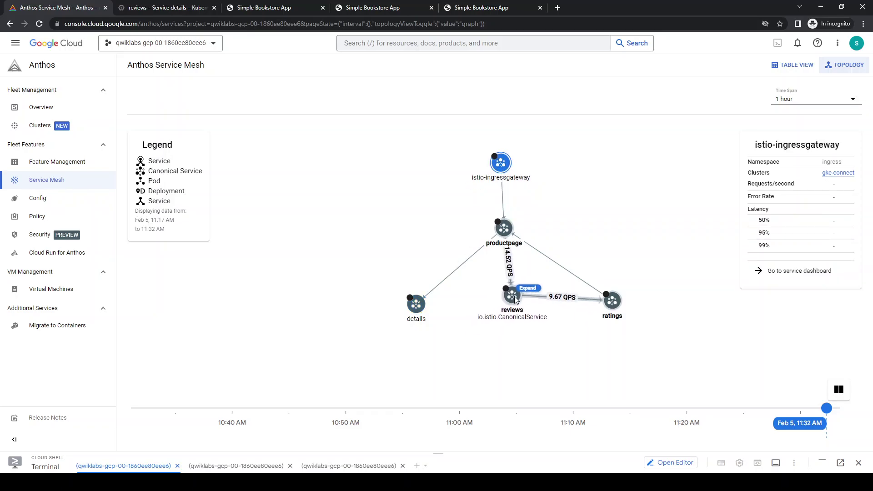
left_click(515, 297)
Stop the running siege load test in the Cloud Shell terminal and list the home directory's files on a cleared screen.
left_click(394, 460)
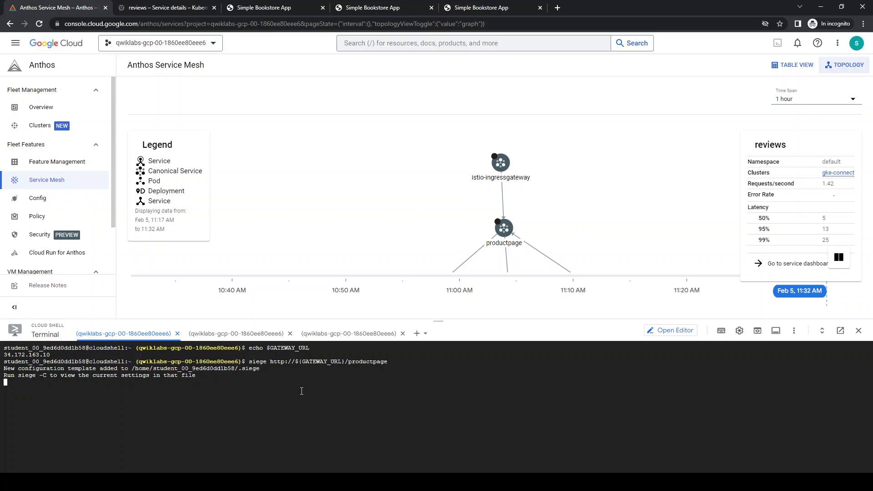
key("ctrl+c")
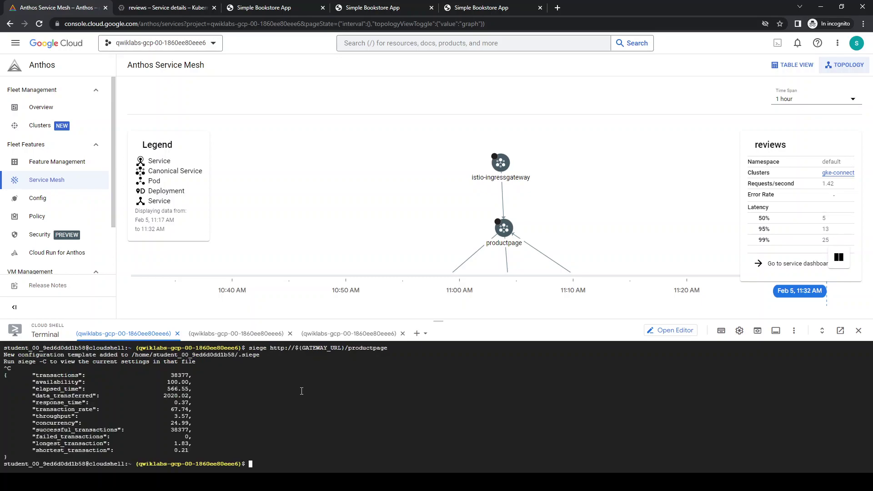
key("ctrl+l")
type("ls")
key("Return")
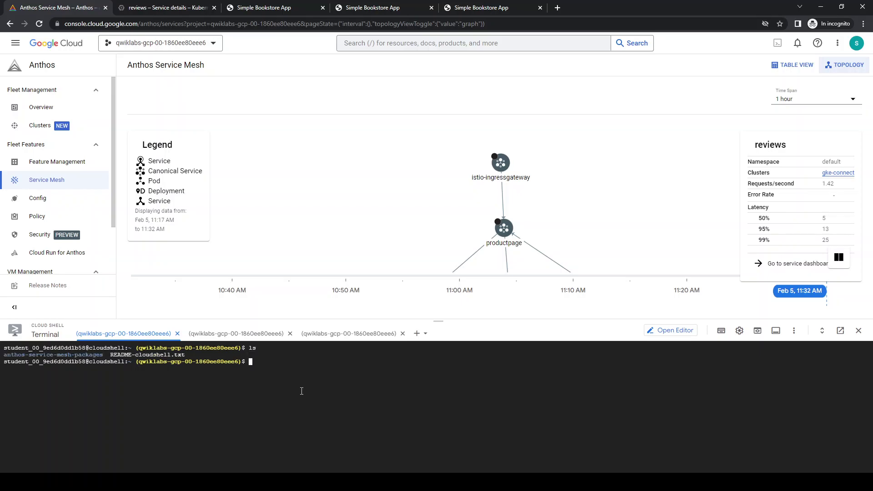
key("ctrl+v")
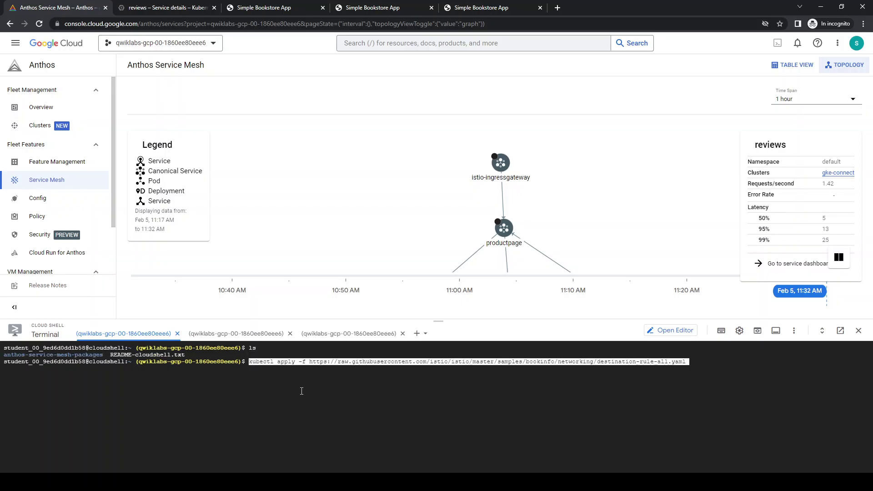
key("Right")
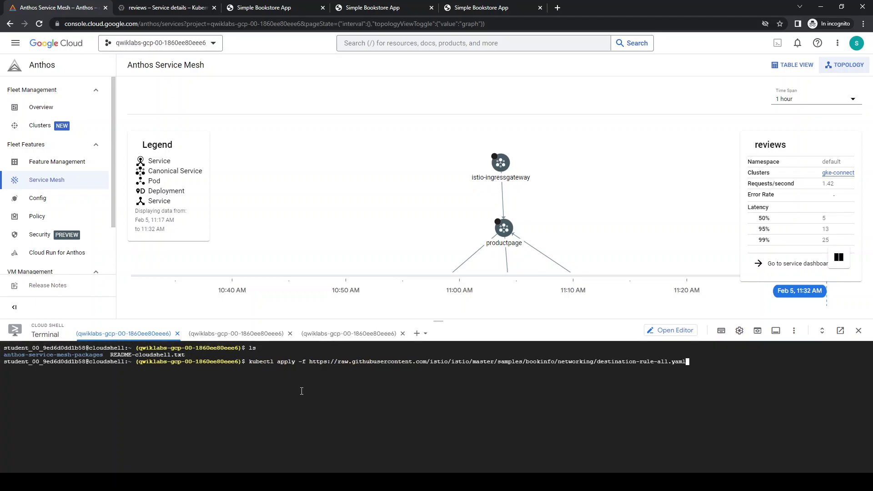
key("Return")
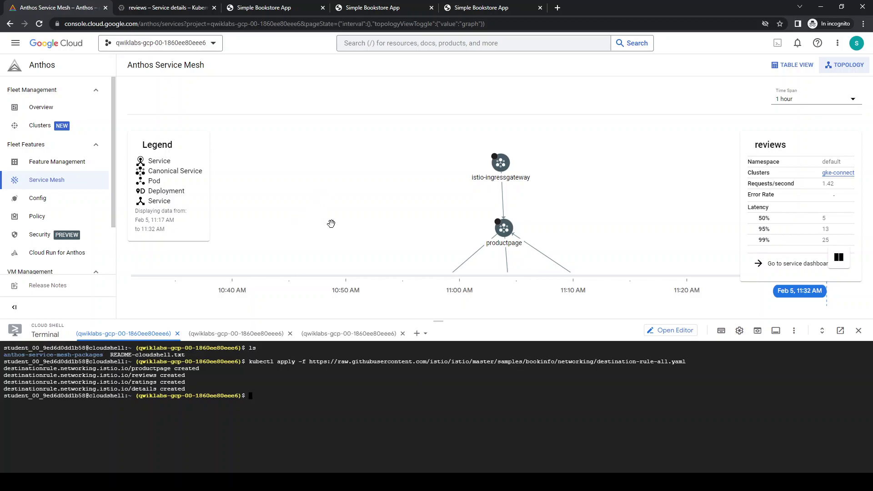
Bring the productpage, details, reviews and ratings nodes into view and list the destination rules with kubectl get destinationrules.
left_click_drag(641, 250, 661, 178)
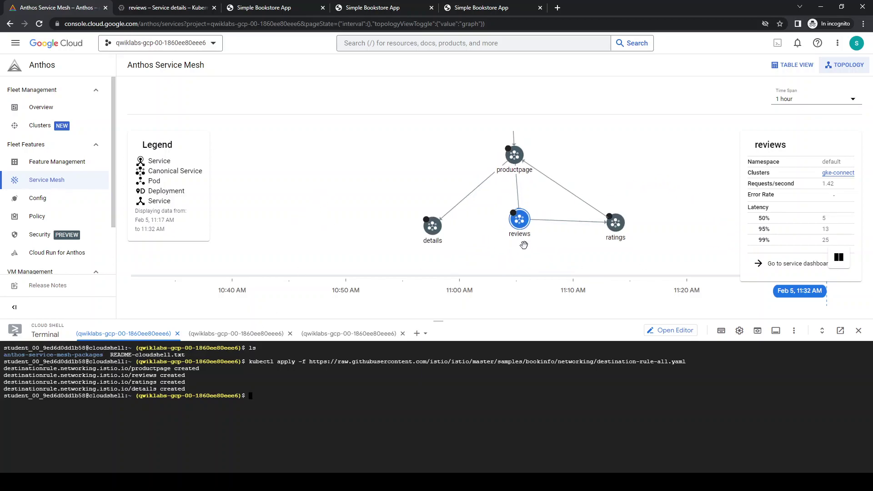
mouse_move(529, 226)
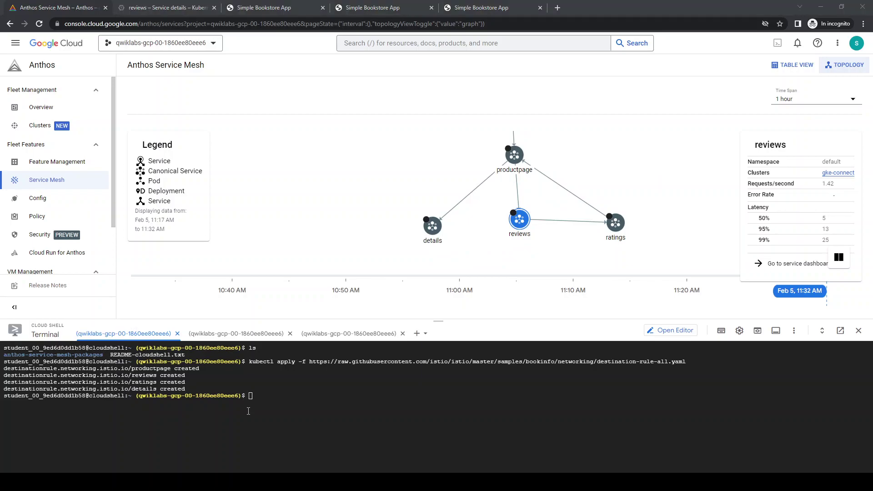
left_click(233, 411)
key("ctrl+v")
key("Return")
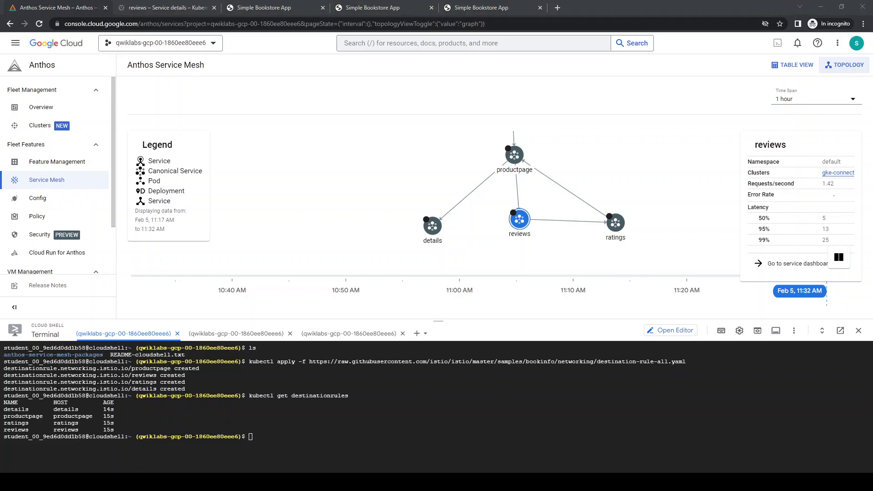
Output the destination rules as YAML with kubectl get destinationrules -o yaml and examine the subsets defined for each service.
left_click(282, 445)
key("ctrl+v")
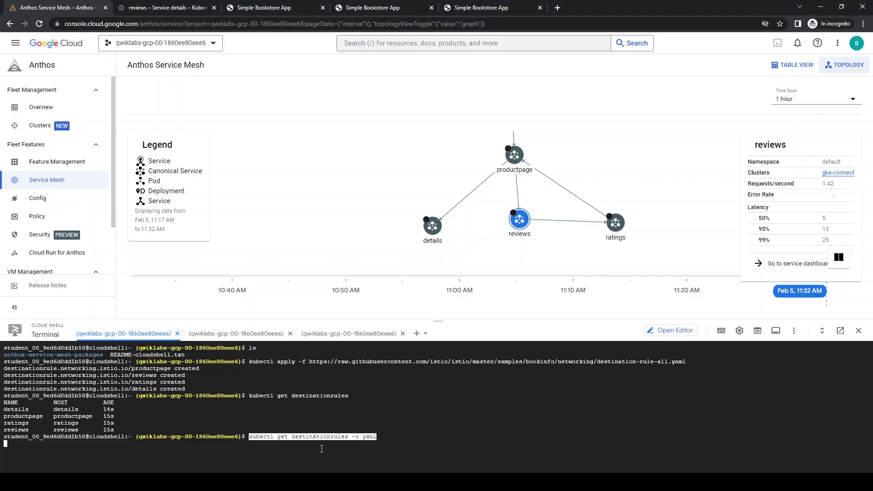
key("Return")
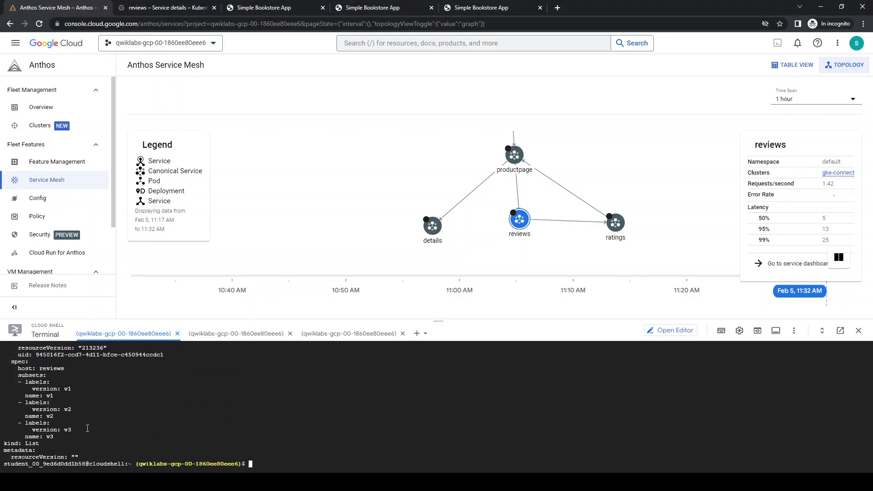
scroll(88, 428, "up", 2)
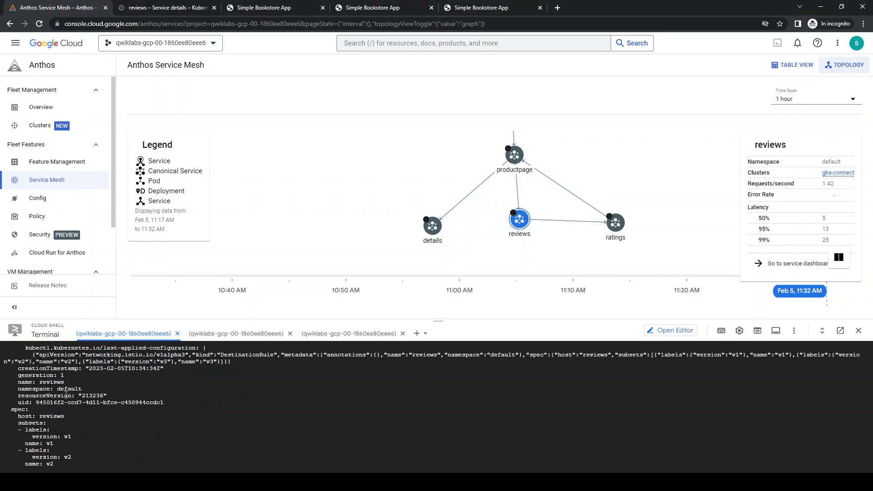
scroll(41, 415, "down", 2)
scroll(59, 432, "up", 8)
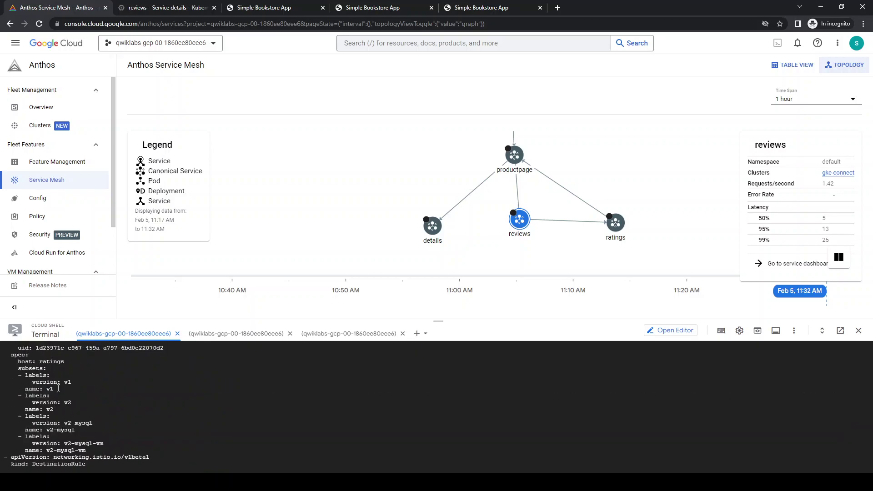
scroll(73, 432, "up", 10)
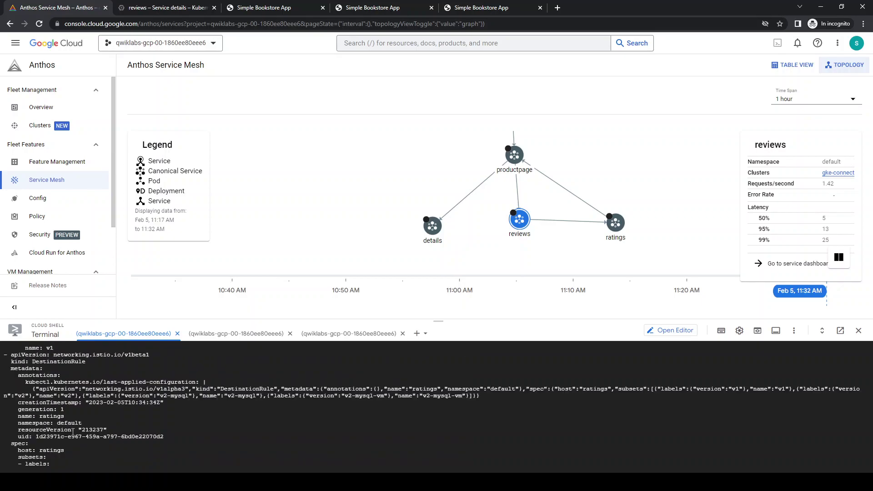
scroll(73, 432, "up", 9)
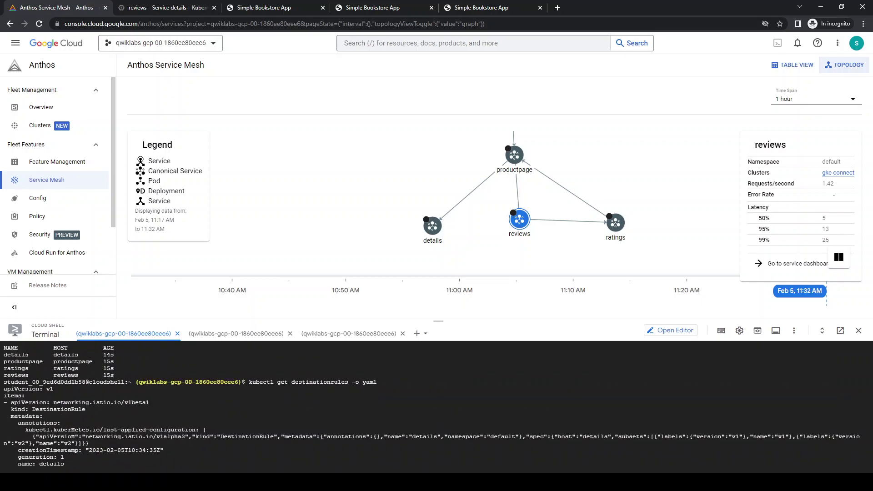
key("ctrl+l")
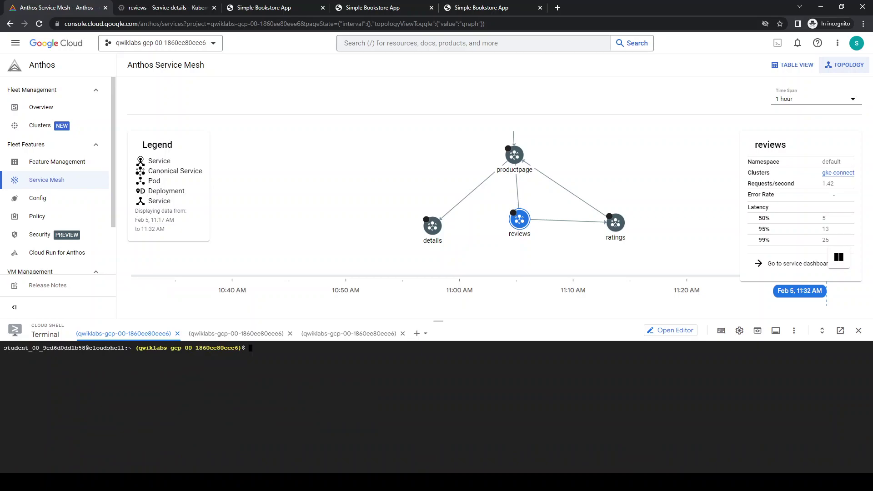
key("alt+Tab")
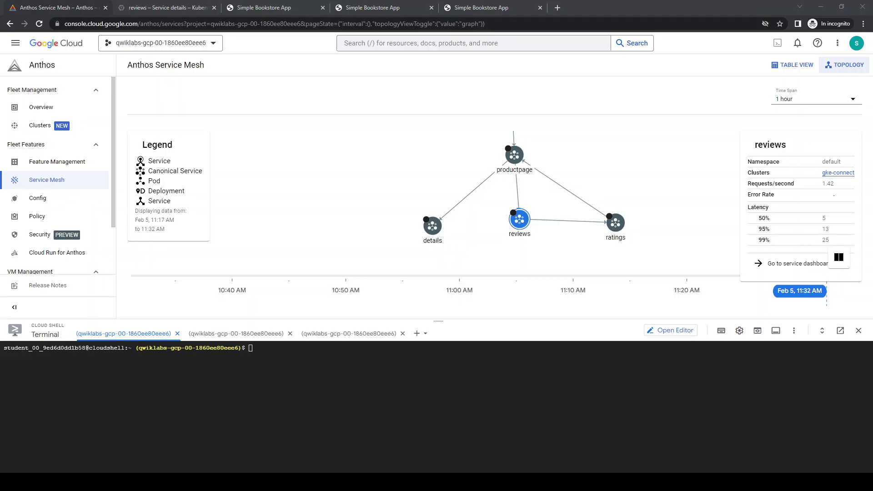
key("alt+Tab")
key("ctrl+v")
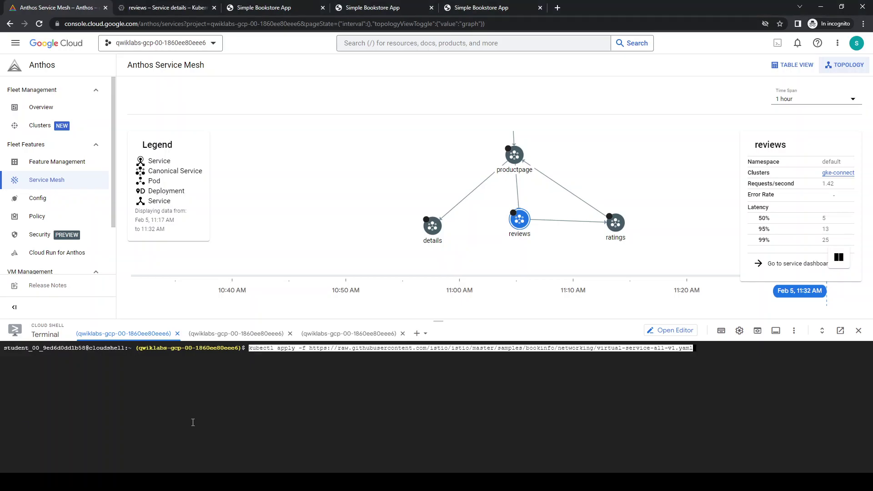
key("Return")
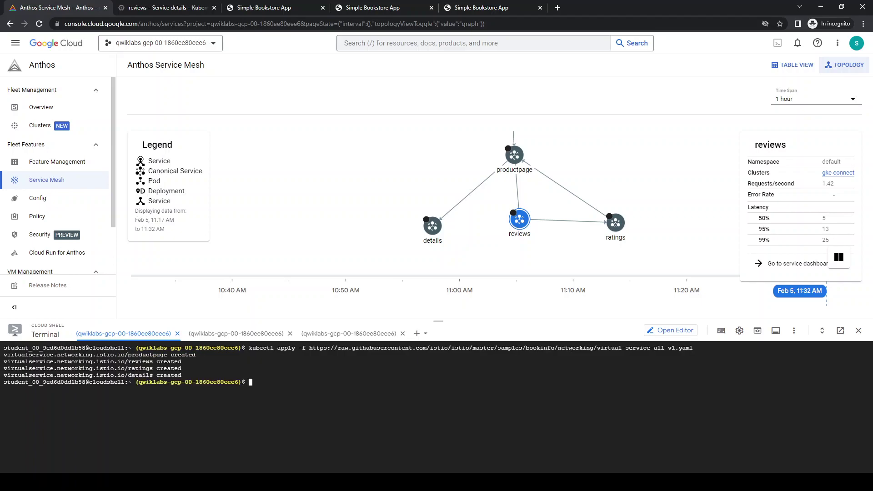
key("alt+Tab")
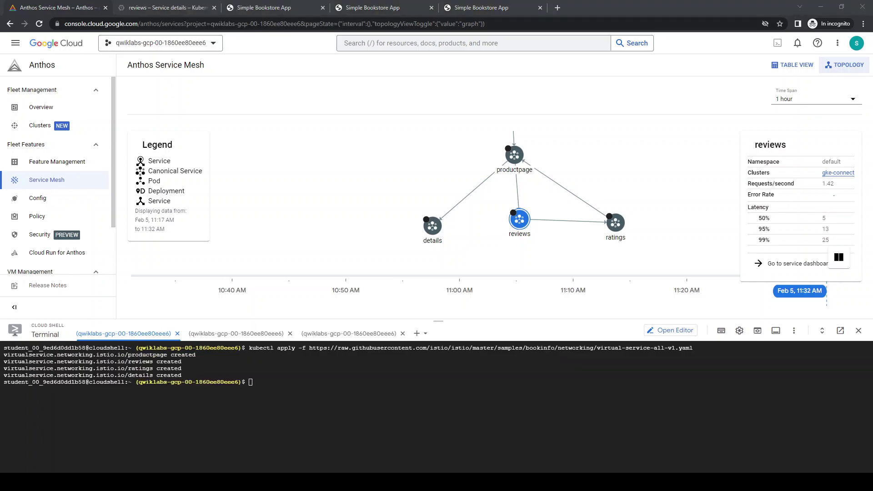
key("alt+Tab")
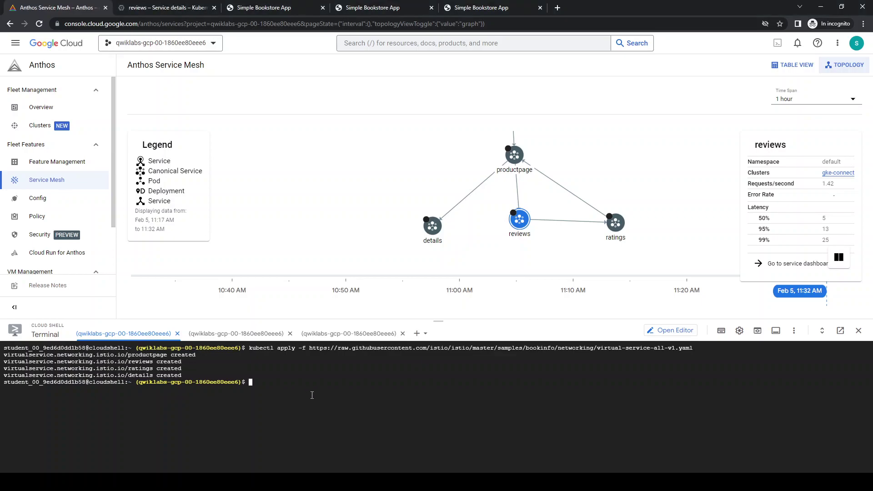
List the virtual services with kubectl get virtualservices and print the gateway address with echo $GATEWAY_URL.
type("kubectl get virtualservices")
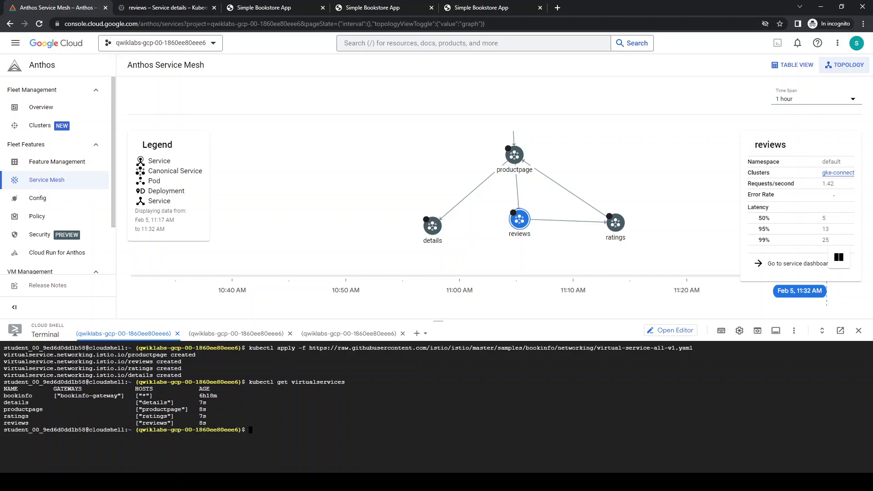
key("alt+Tab")
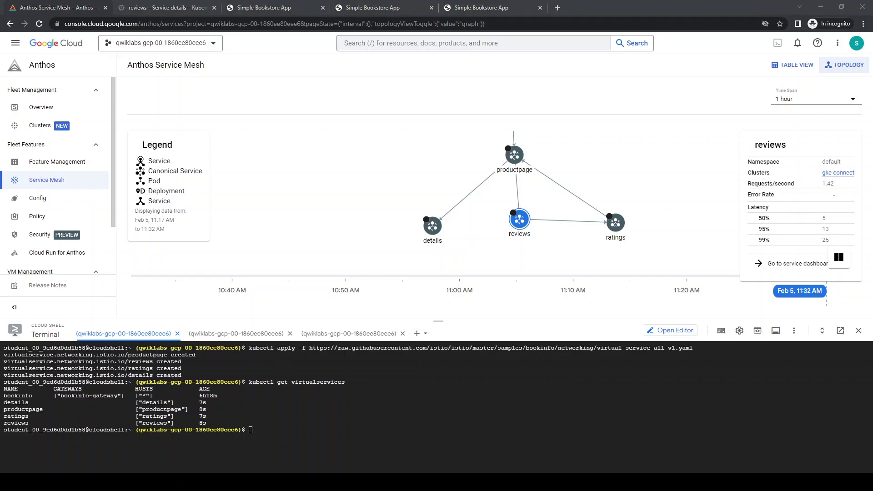
key("alt+Tab")
type("echo $GATEWAY_URL")
key("Return")
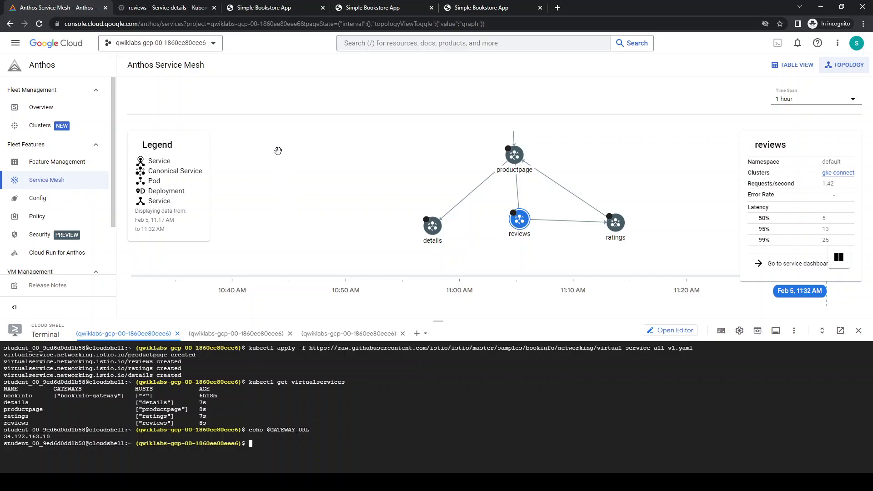
Reload the Service Mesh service list and open the reviews service's Infrastructure metrics to examine the requests per second of each pod.
left_click(62, 69)
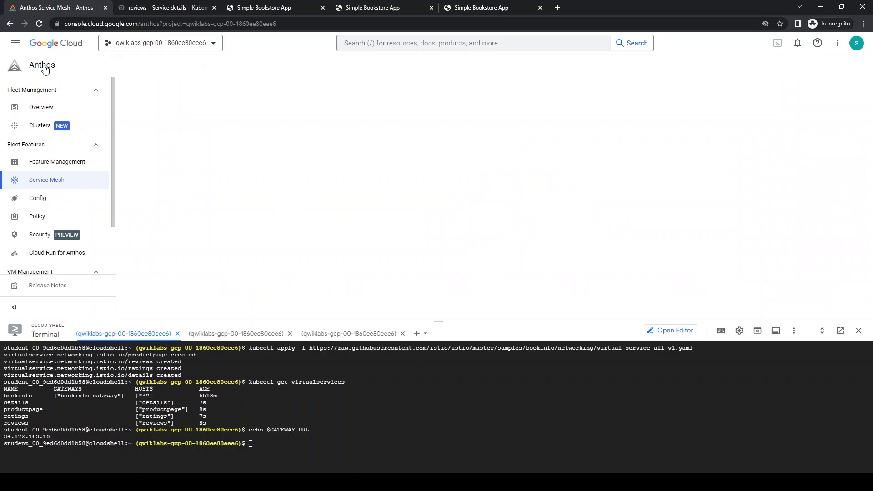
left_click(50, 181)
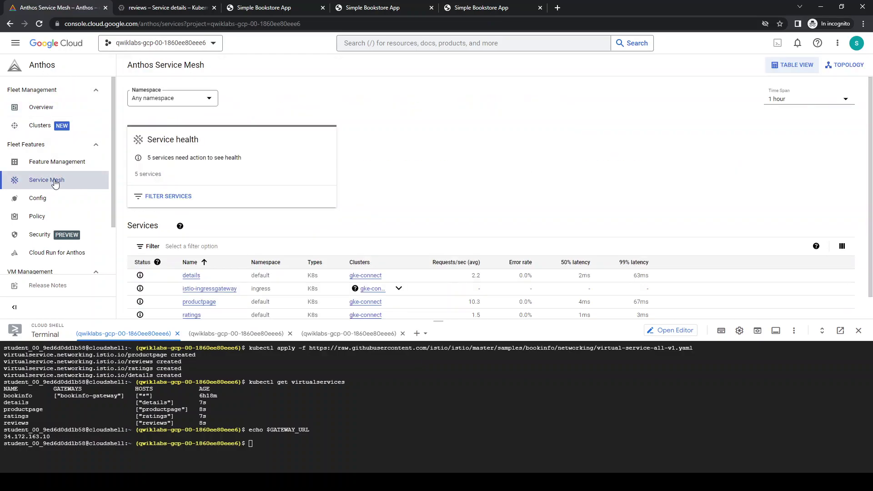
scroll(364, 210, "down", 1)
left_click(189, 306)
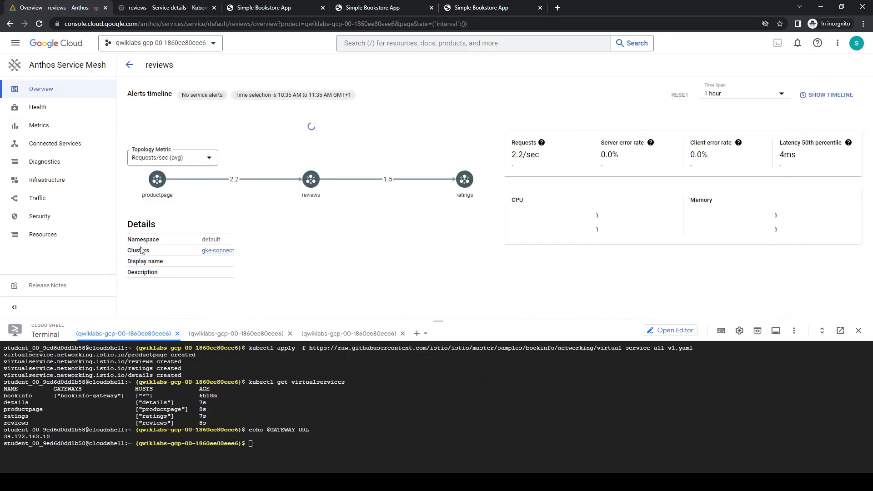
left_click(52, 181)
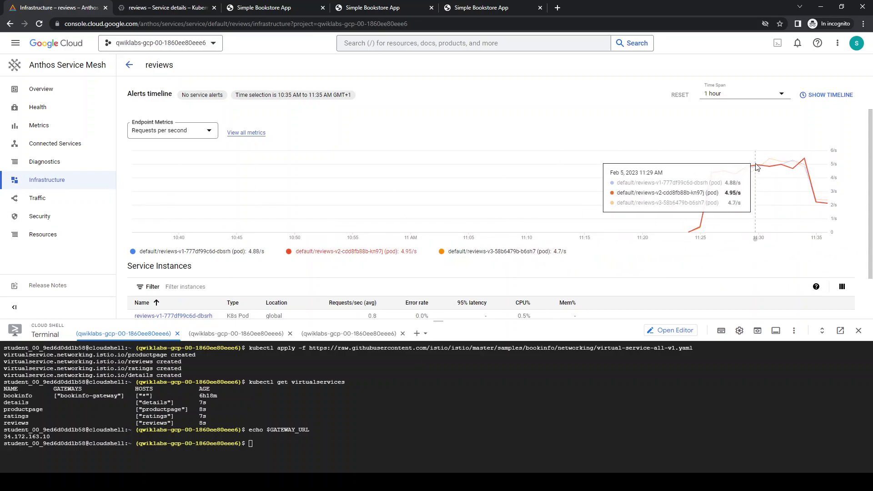
scroll(538, 187, "down", 2)
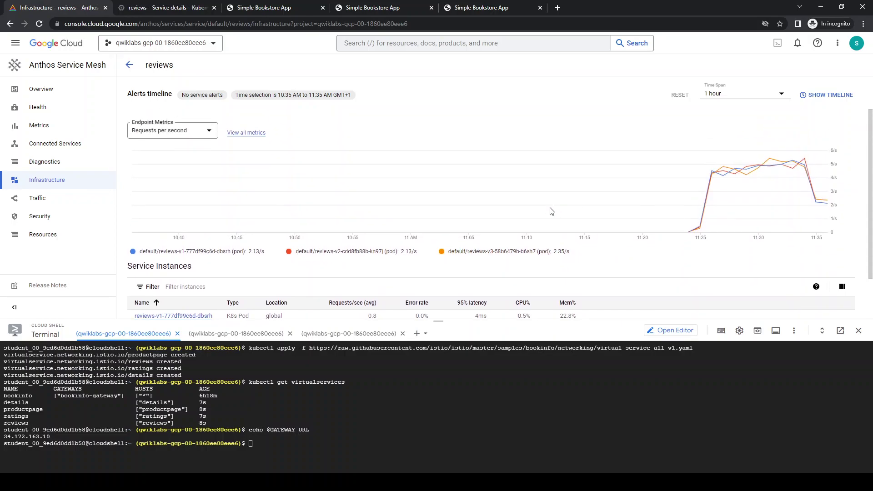
Reload the Bookstore product page repeatedly in all three open browser tabs and check which reviews version serves the reviews.
left_click(289, 6)
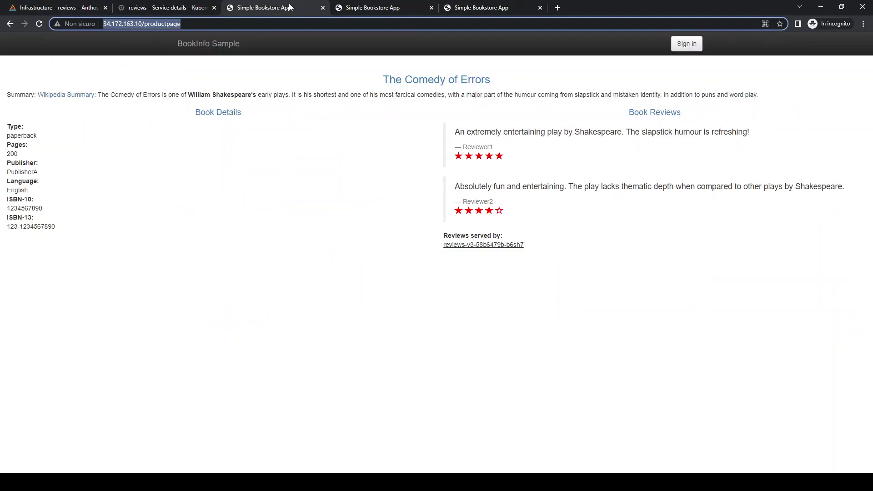
key("Return")
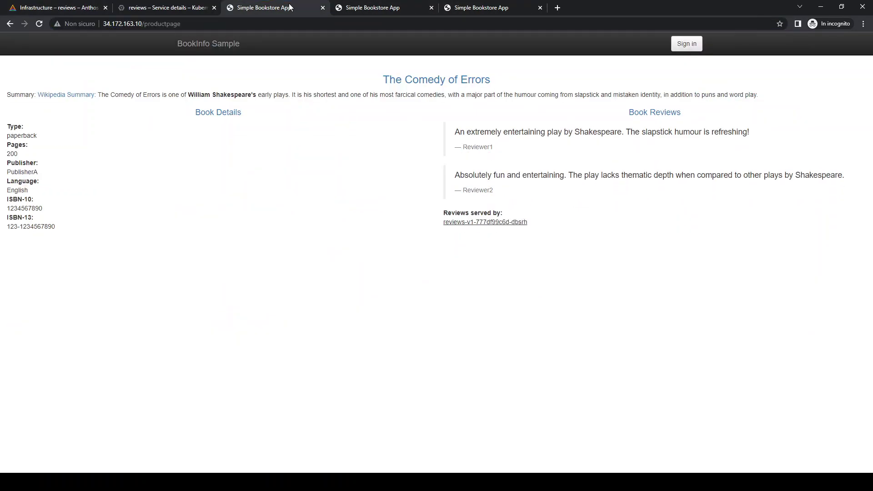
key("F5")
key("F5")
key("F5")
key("F5")
key("F5")
left_click(387, 8)
key("F5")
key("F5")
key("F5")
key("F5")
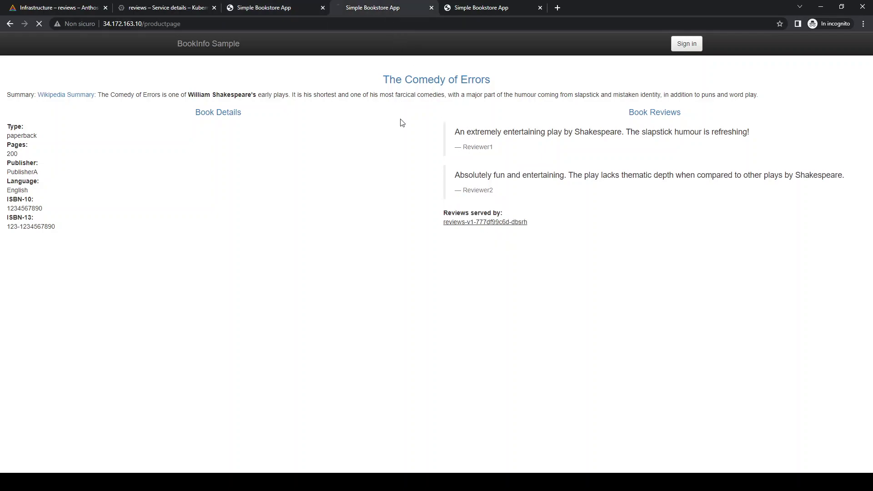
left_click(495, 10)
key("F5")
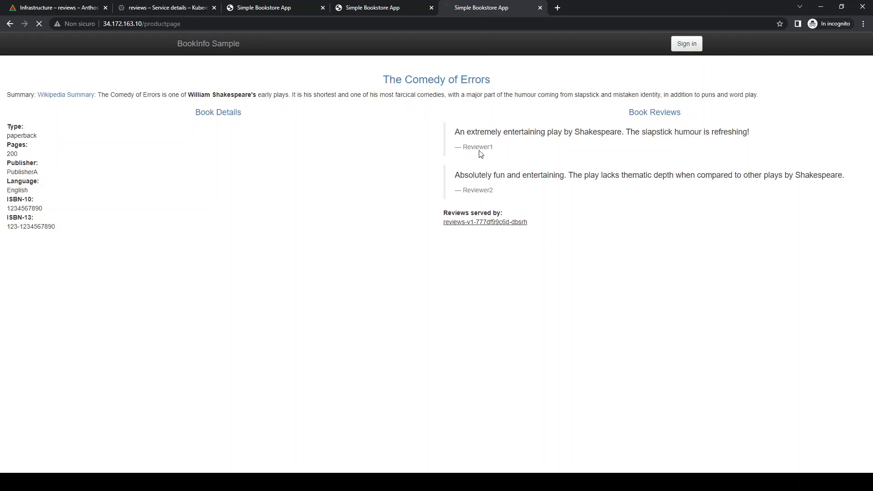
left_click(377, 8)
key("F5")
key("F5")
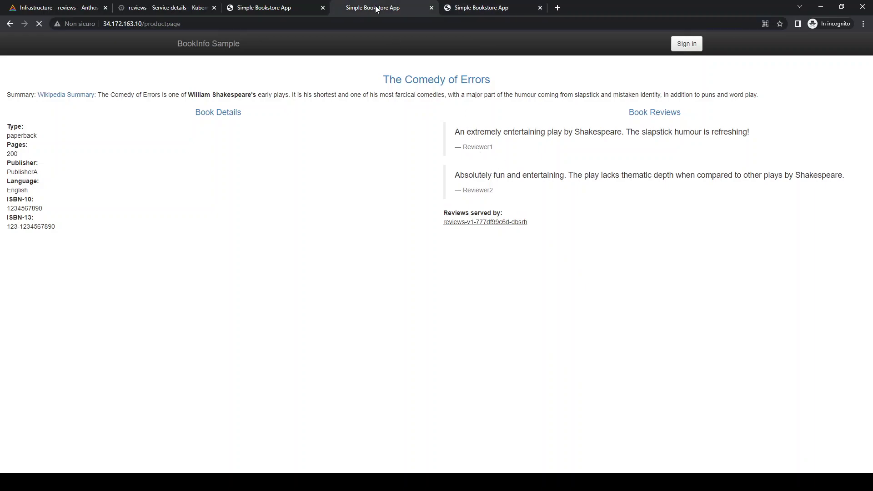
left_click(286, 9)
key("F5")
key("F5")
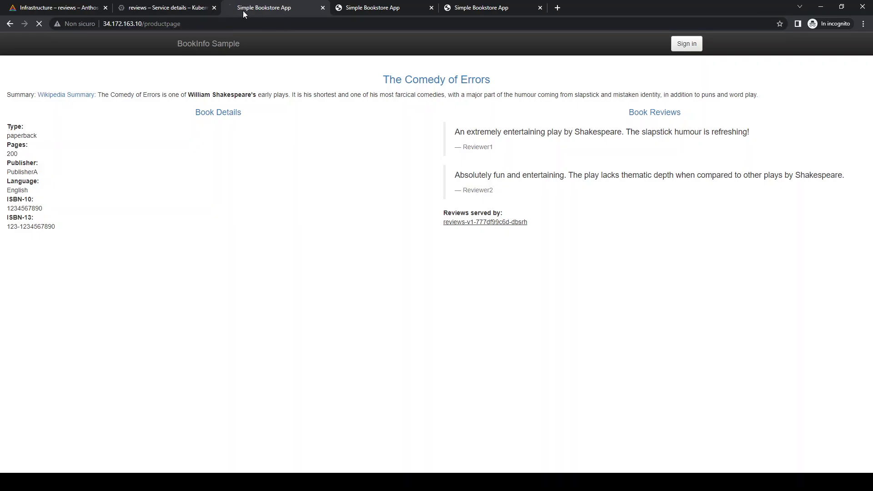
View the reviews service details in Kubernetes Engine, close that page and return to the reviews Infrastructure metrics.
left_click(181, 8)
scroll(489, 223, "up", 3)
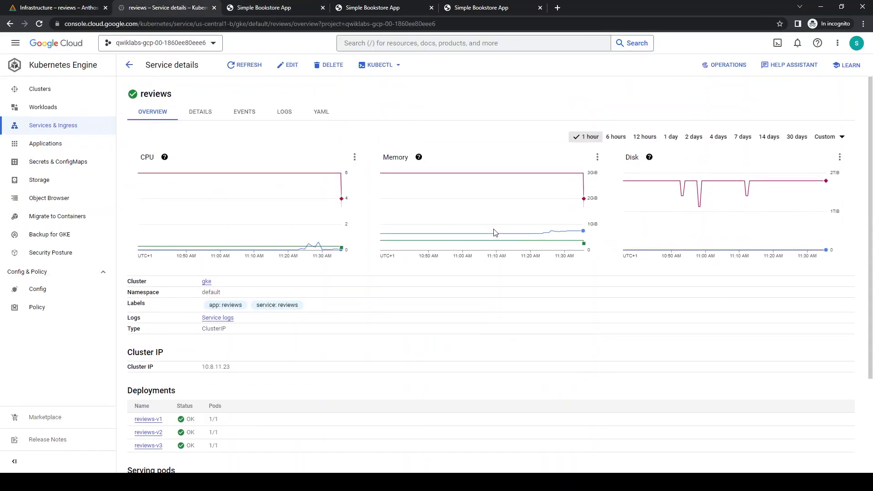
left_click(95, 9)
left_click(214, 8)
scroll(751, 195, "up", 1)
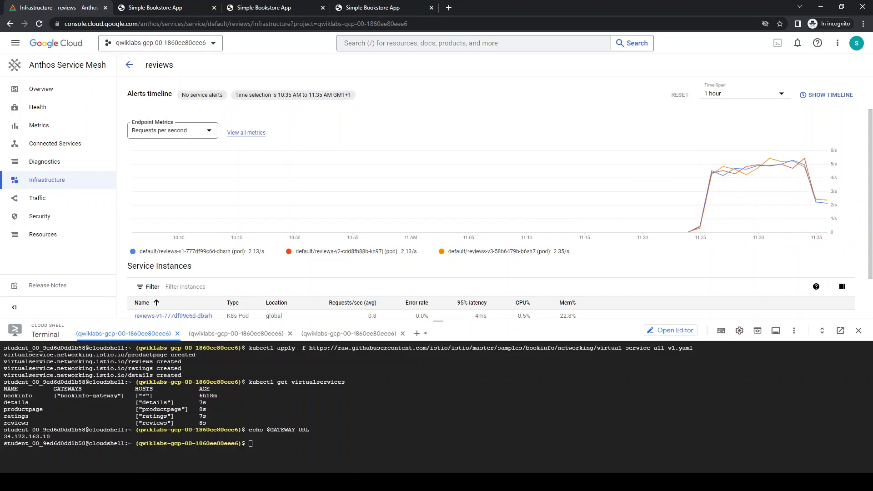
Show the alerts timeline for the reviews service and narrow its time selection to 11:33 AM to 11:36 AM.
mouse_move(825, 158)
left_click(725, 96)
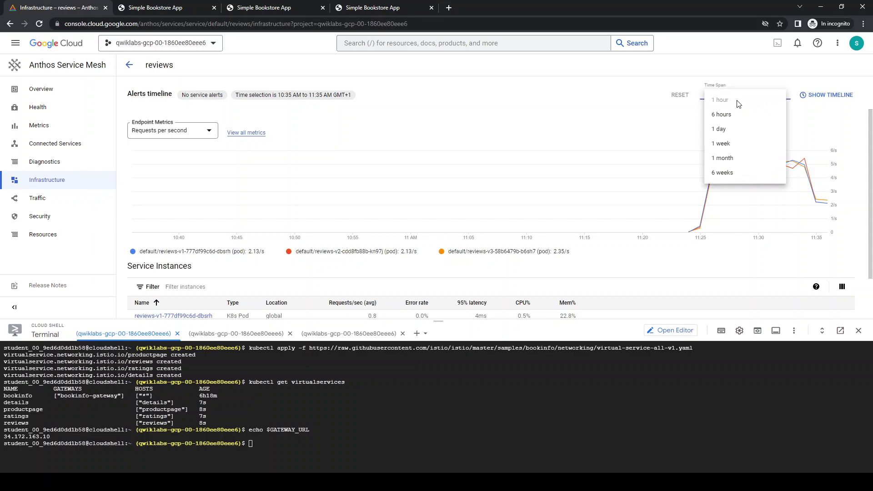
left_click(686, 99)
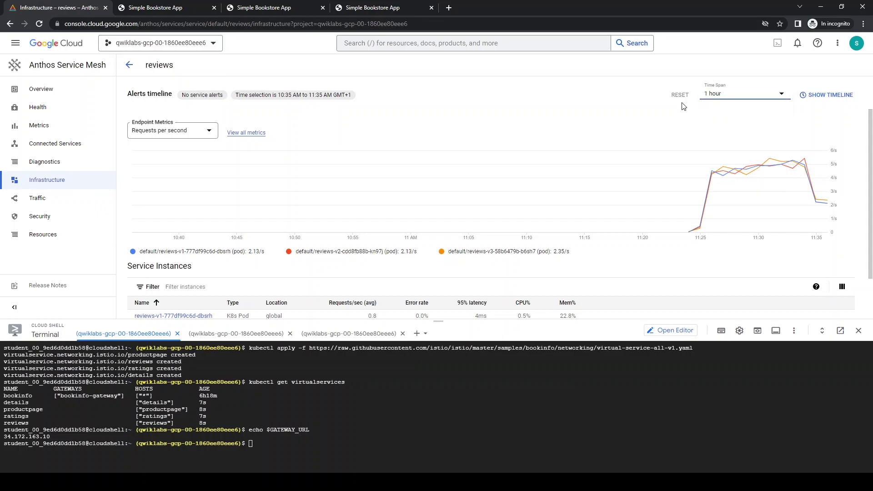
left_click(845, 97)
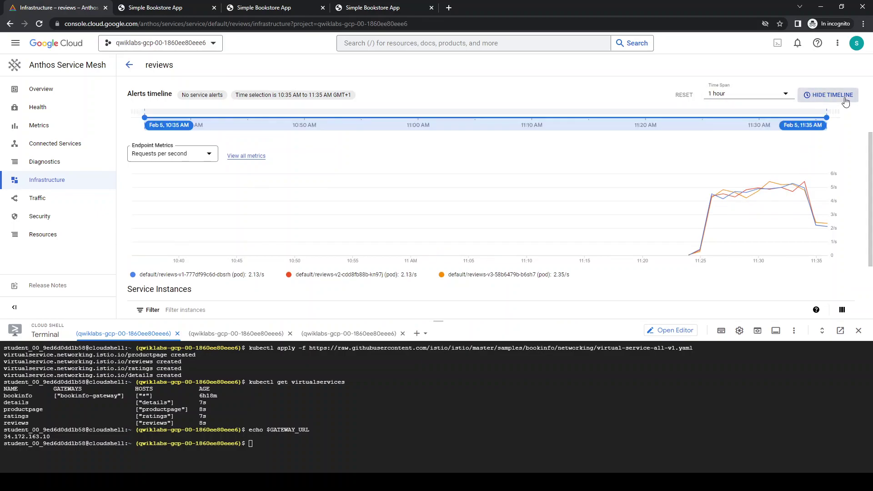
left_click(827, 117)
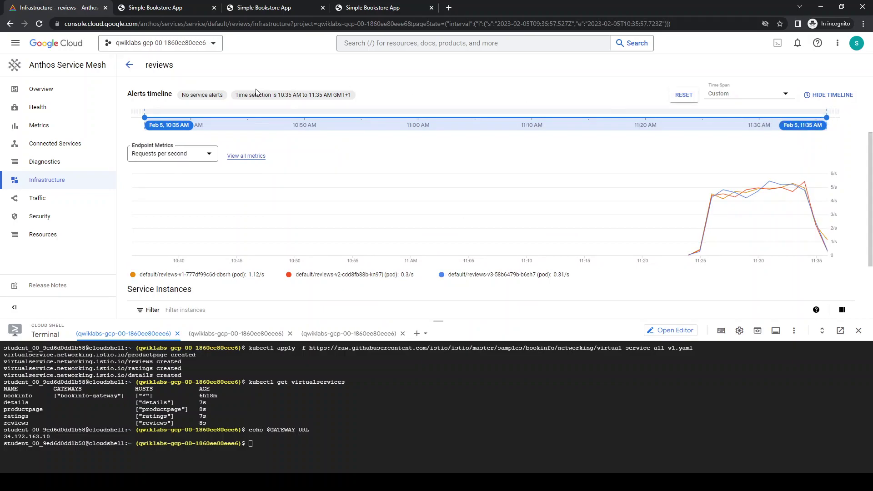
left_click_drag(146, 118, 815, 117)
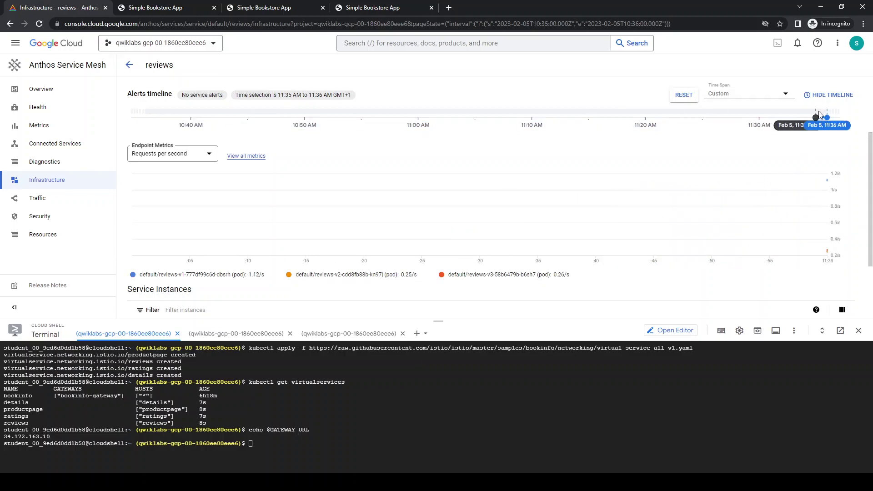
left_click_drag(816, 117, 769, 118)
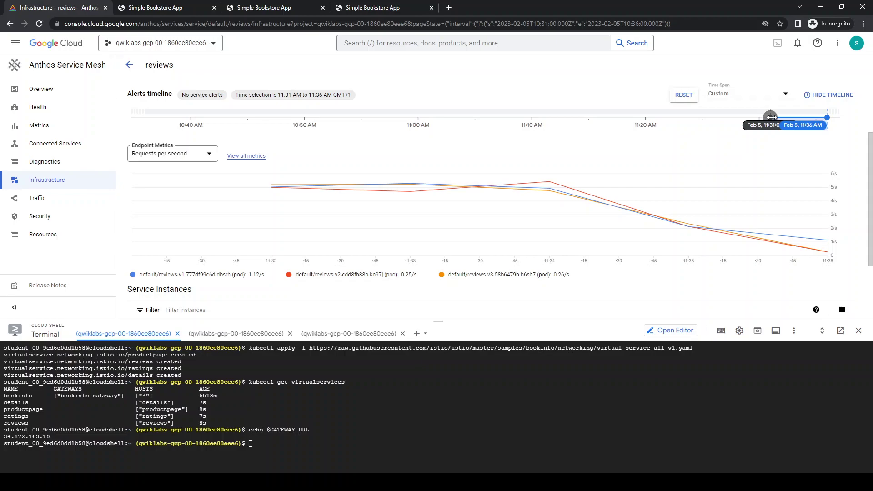
left_click_drag(770, 118, 794, 117)
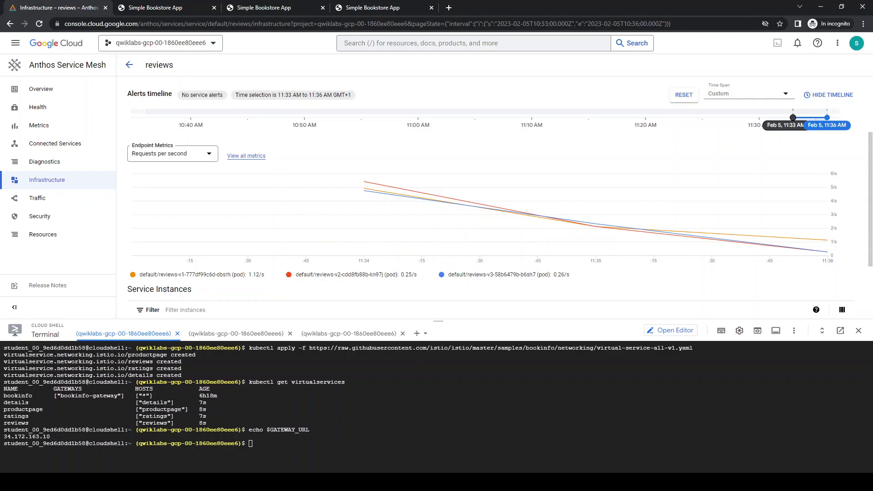
Reload the Bookstore product page once more, and examine the Service Instances of reviews in the Infrastructure metrics.
left_click(152, 8)
key("ctrl+l")
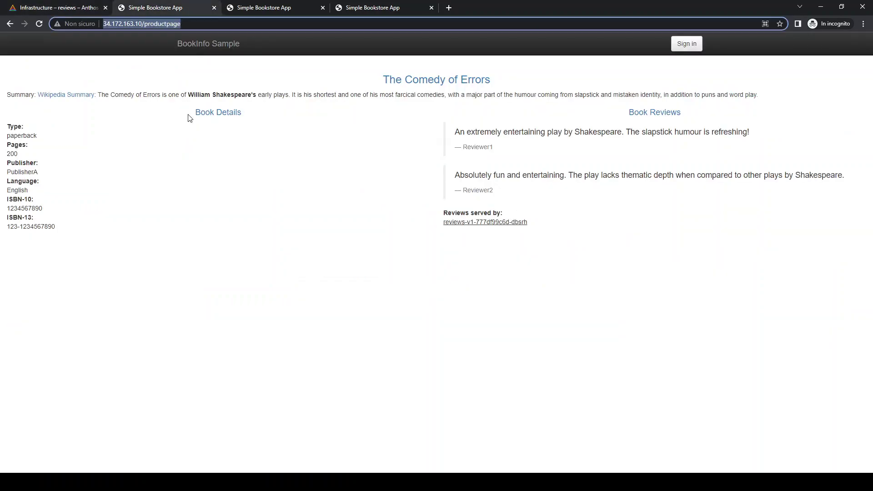
key("Return")
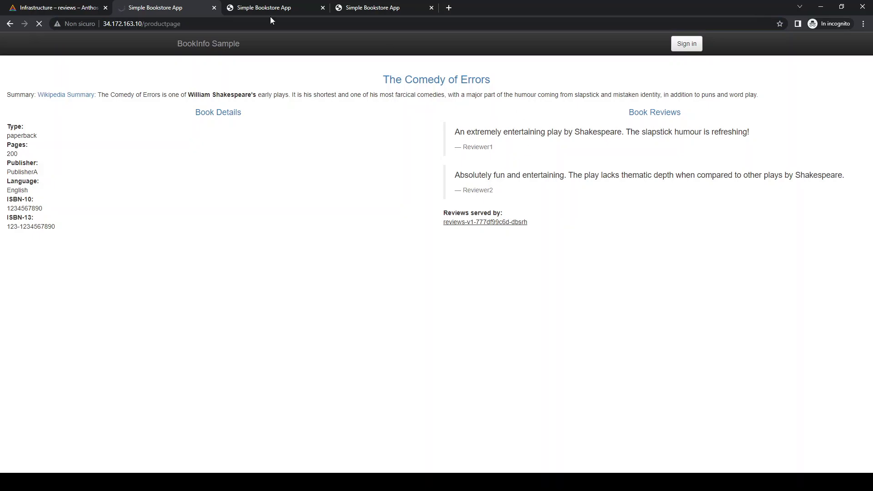
key("ctrl+1")
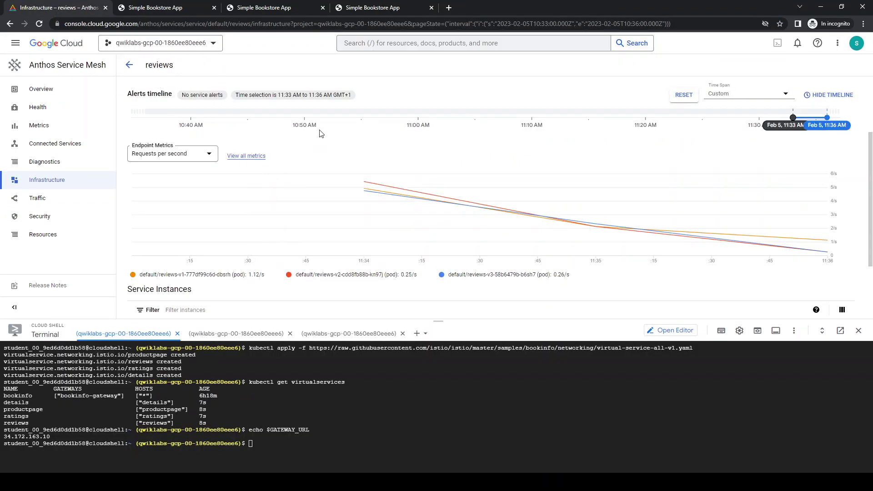
scroll(296, 209, "down", 2)
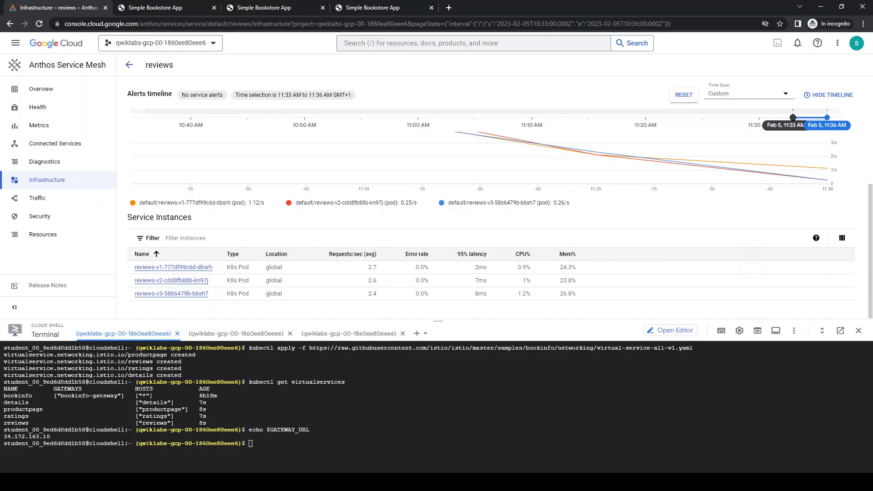
scroll(672, 254, "up", 2)
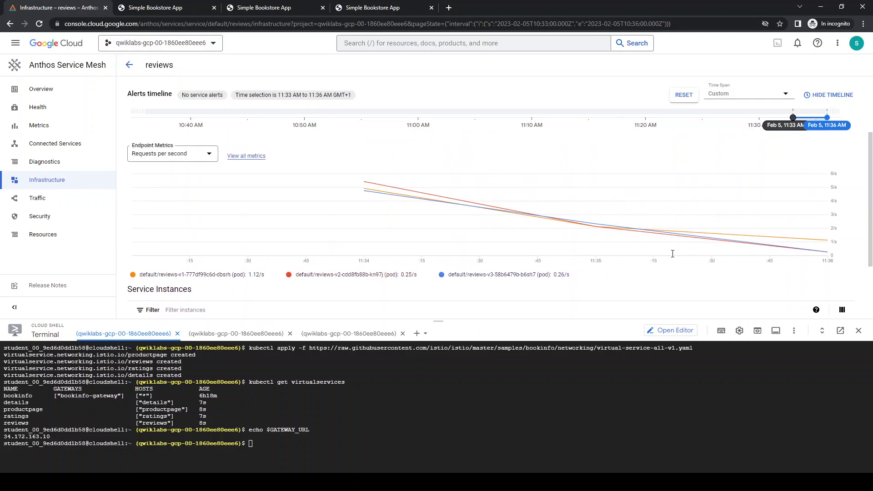
Inspect the pod requests from 11:34 AM to 11:36 AM, then reset the timeline and select 11:33 AM to 11:35 AM.
mouse_move(793, 118)
left_mouse_down()
mouse_move(815, 118)
mouse_move(803, 118)
left_mouse_up()
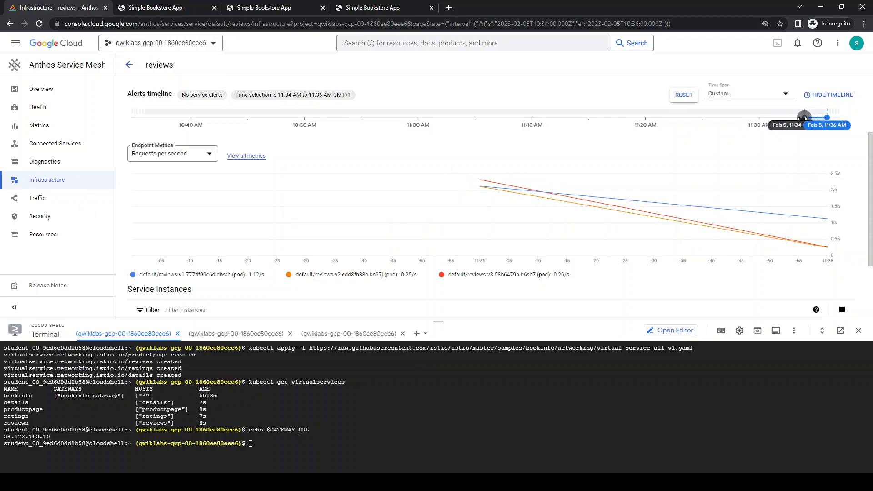
mouse_move(595, 197)
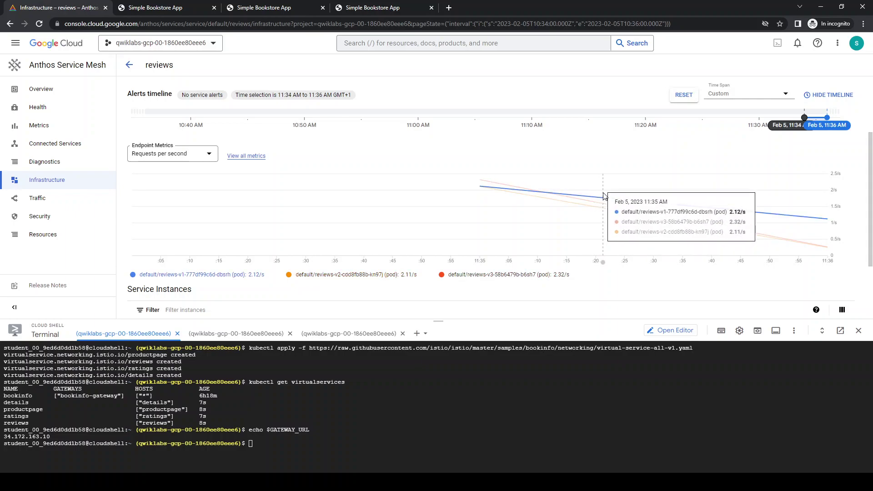
left_click(685, 94)
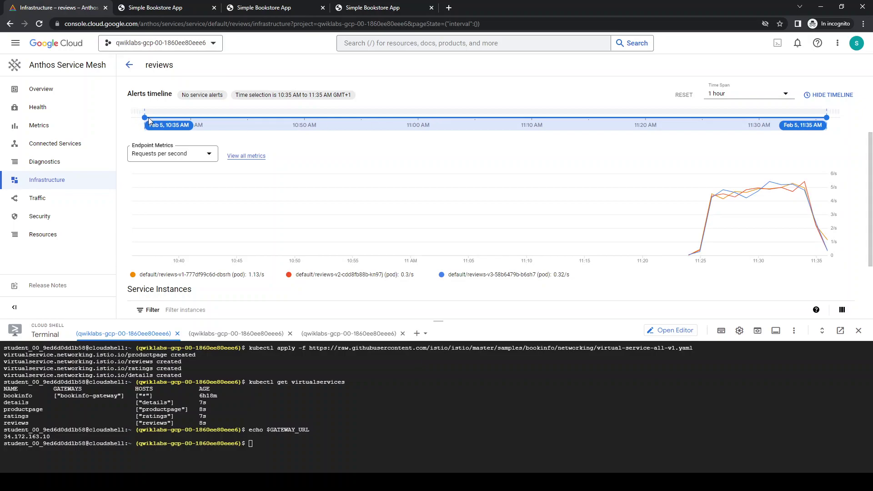
left_click_drag(145, 118, 793, 124)
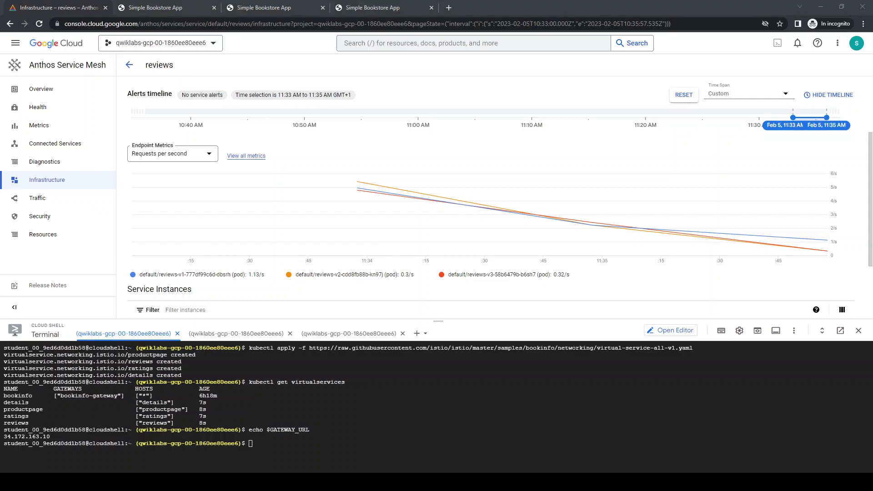
left_click(449, 7)
type("https://raw.githubusercontent.com/istio/istio/master/samples/bookinfo/networking/virtual-service-reviews-test-v2.yaml")
key("Return")
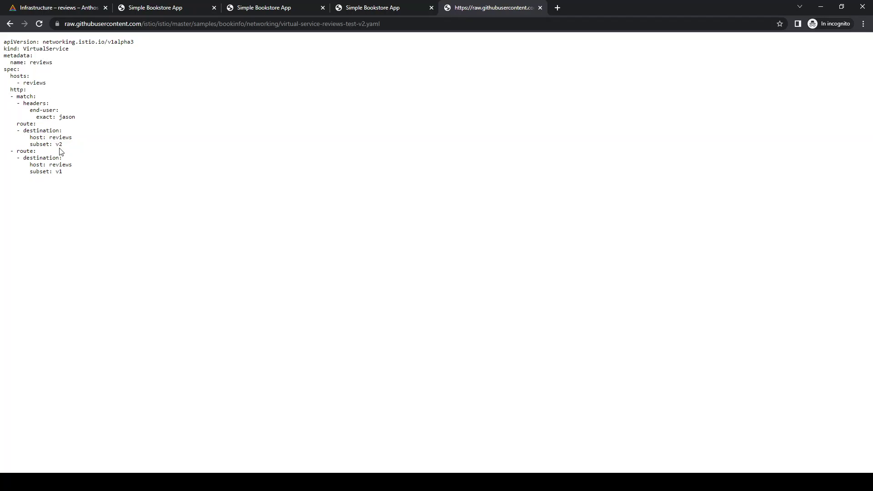
left_click(540, 7)
left_click(437, 436)
key("ctrl+l")
type("kubectl apply -f https://raw.githubusercontent.com/istio/istio/master/samples/bookinfo/networking/virtual-service-reviews-test-v2.yaml")
key("Return")
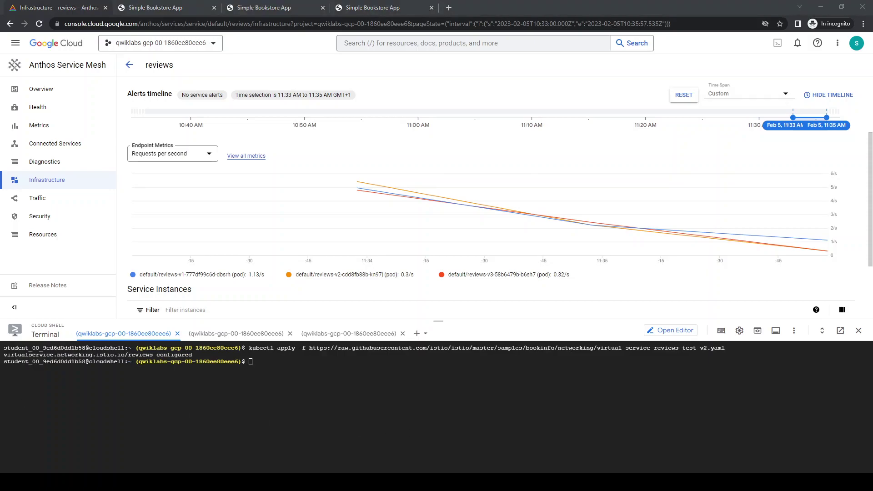
Check the reviews virtual service in the terminal with kubectl get virtualservice reviews.
left_click(260, 435)
type("kubectl get virtualservice reviews")
key("Return")
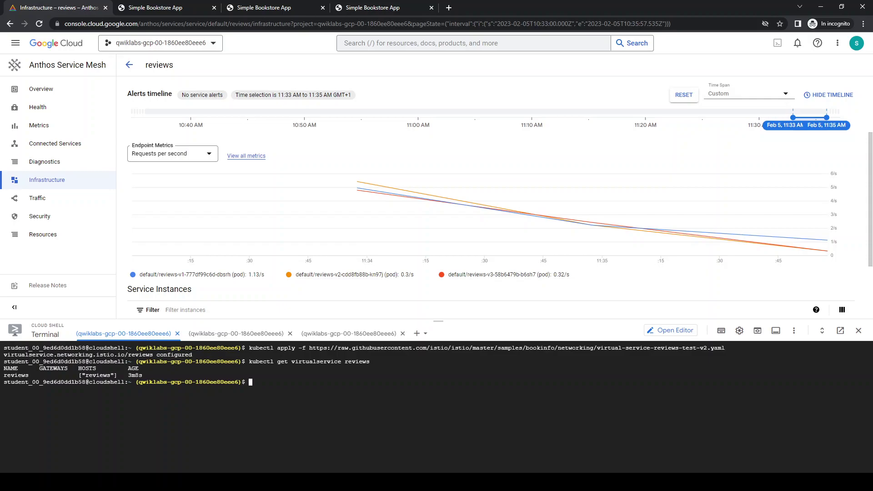
Reload the product page repeatedly in two Bookstore tabs while signed out to check which reviews version serves it.
left_click(304, 14)
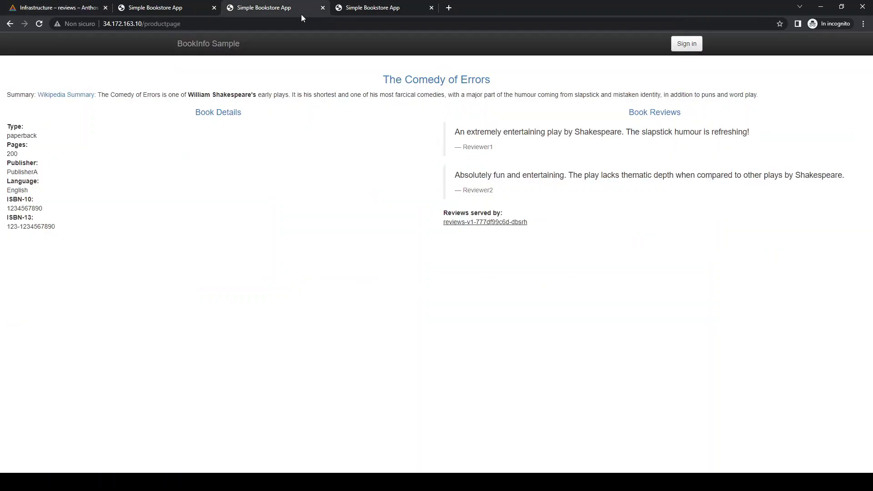
key("F5")
key("F5")
key("F5")
key("F5")
key("F5")
left_click(204, 7)
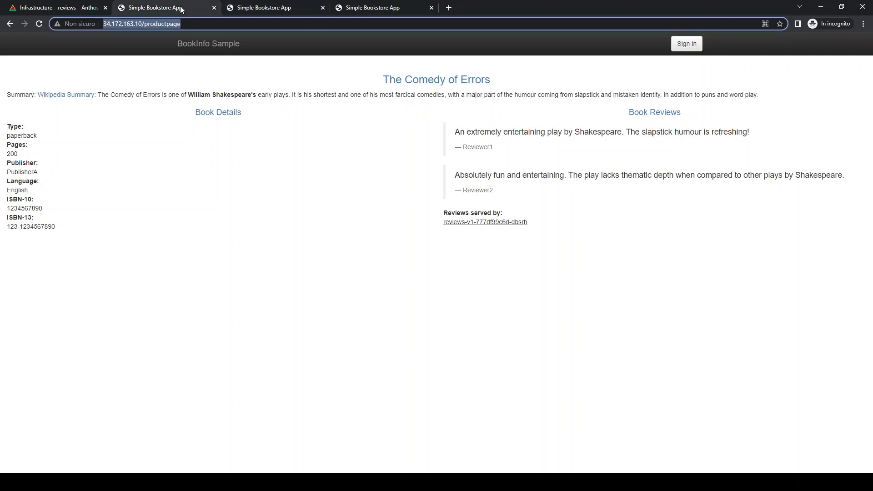
key("F5")
key("F5")
key("F5")
Sign in to the Bookstore with the username matched by the routing rule and reload the product page in the second Bookstore tab.
left_click(682, 44)
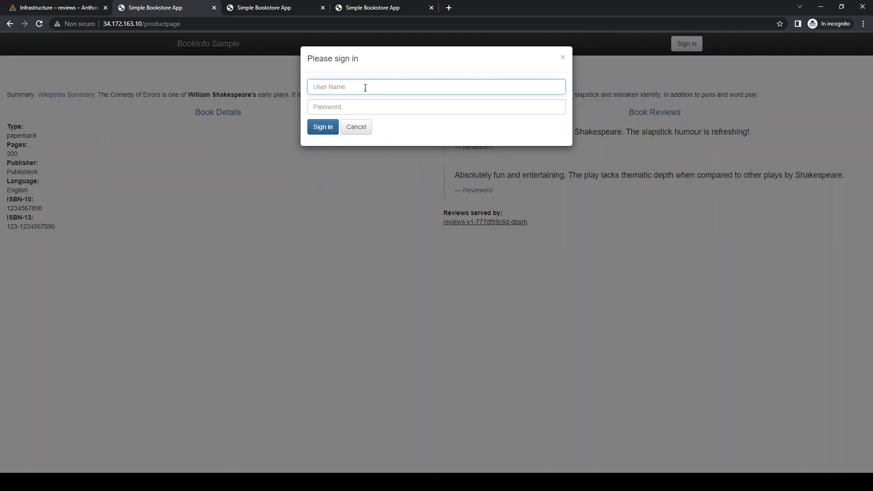
type("jason")
left_click(324, 129)
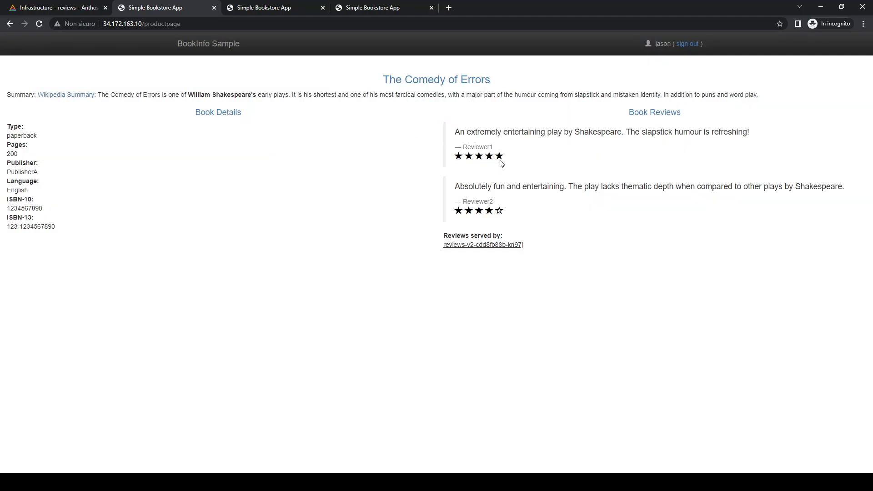
left_click(249, 8)
key("F5")
left_click(249, 25)
key("Return")
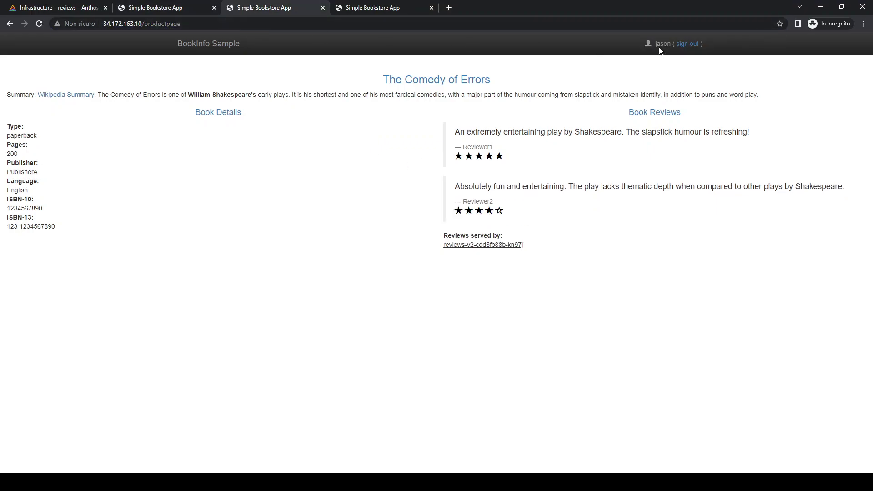
Sign out of the Bookstore and reload the product page to check the reviews for an anonymous visitor.
left_click(692, 45)
key("ctrl+l")
key("Return")
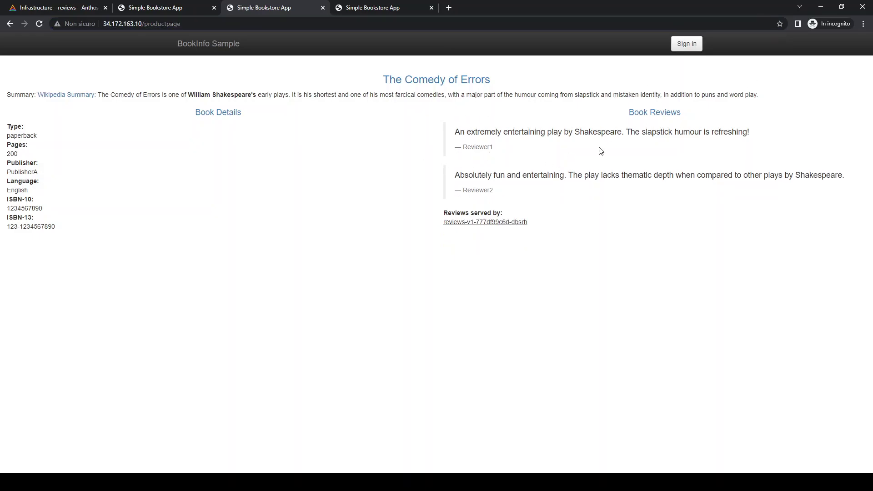
Sign back in to the Bookstore with the username matched by the routing rule.
left_click(685, 44)
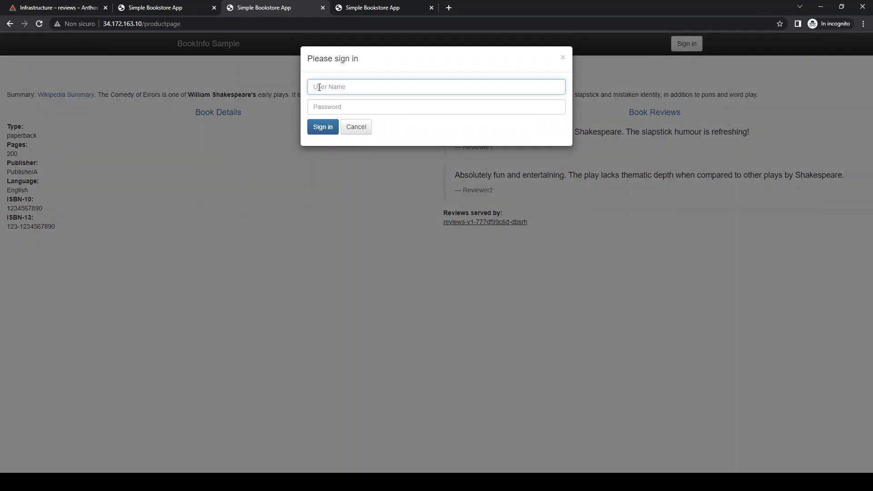
type("jason")
left_click_drag(318, 88, 333, 88)
type("son")
left_click(326, 129)
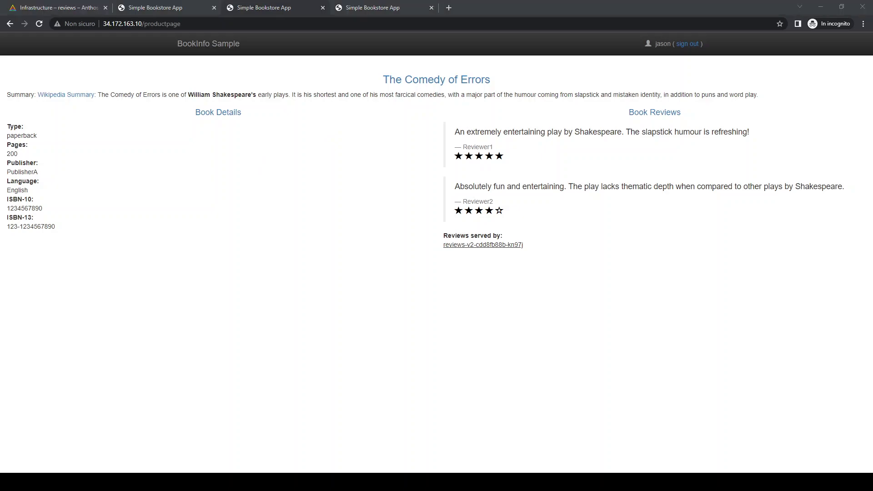
Reopen virtual-service-reviews-test-v2.yaml in a new browser tab, highlight its end-user header match and close it.
left_click(447, 10)
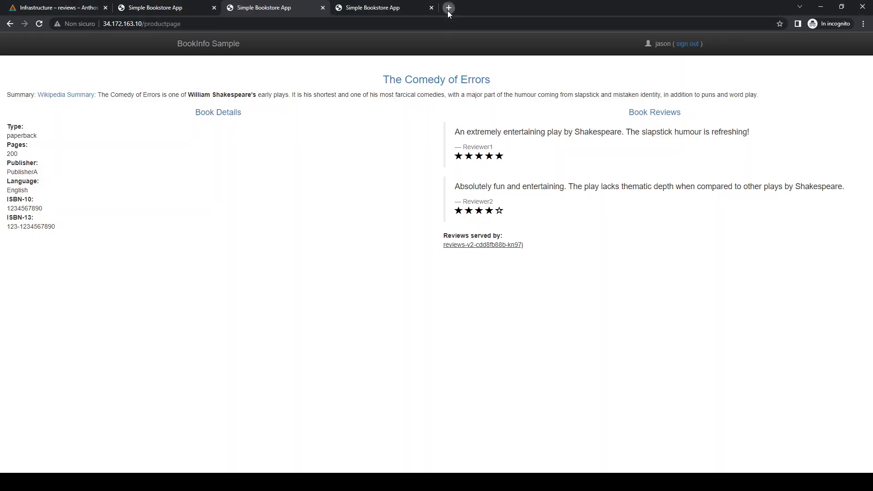
type("https://raw.githubusercontent.com/istio/istio/master/samples/bookinfo/networking/virtual-service-reviews-test-v2.yaml")
key("Return")
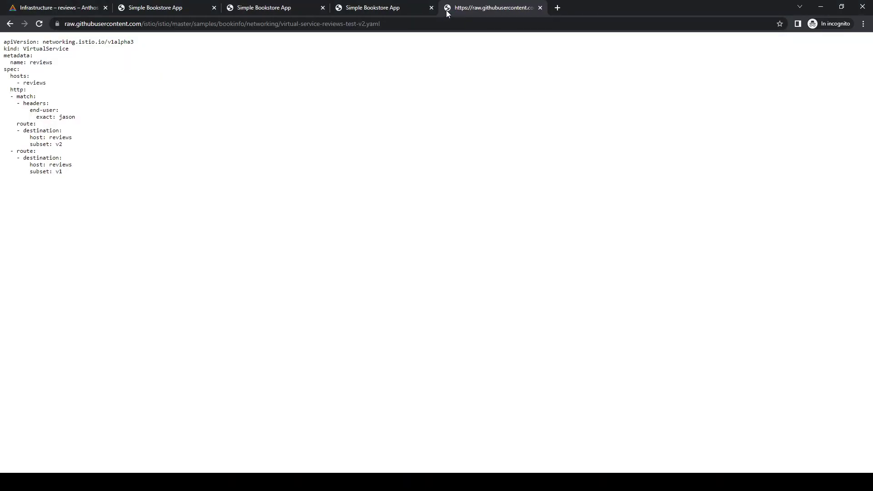
left_click_drag(18, 95, 73, 117)
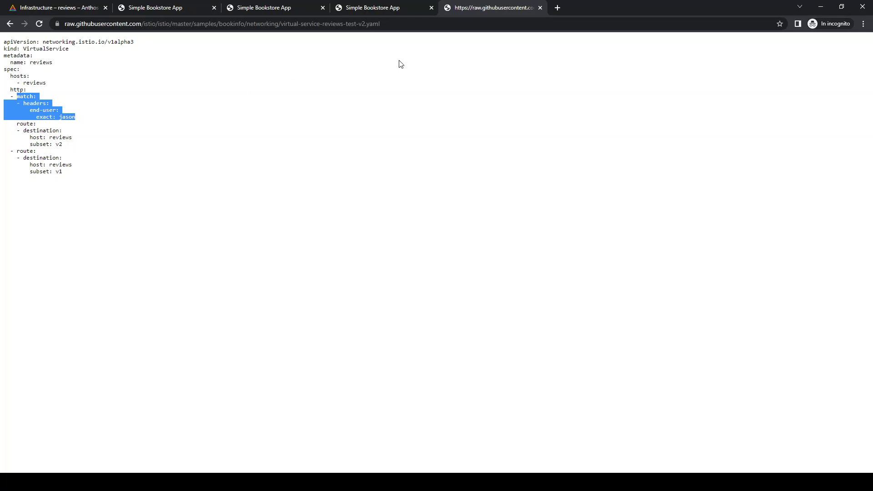
left_click(540, 7)
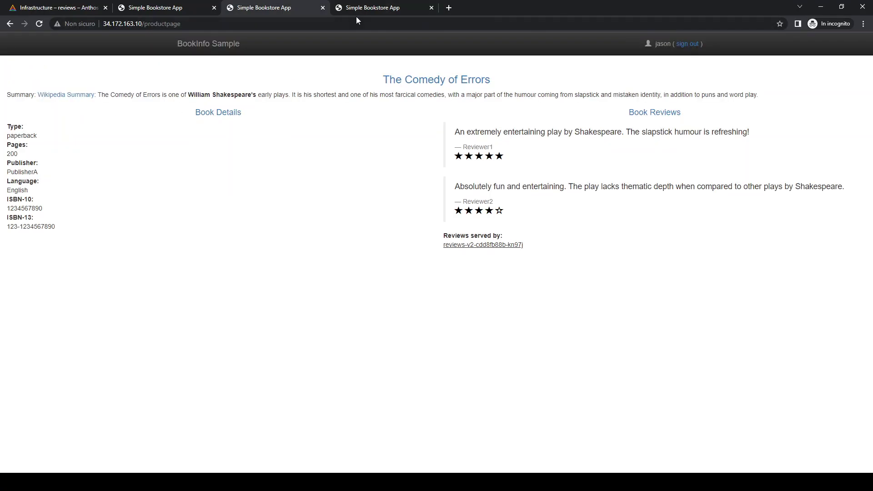
Sign out in the first Bookstore tab and open the Network view of the browser's developer tools.
left_click(162, 7)
left_click(686, 44)
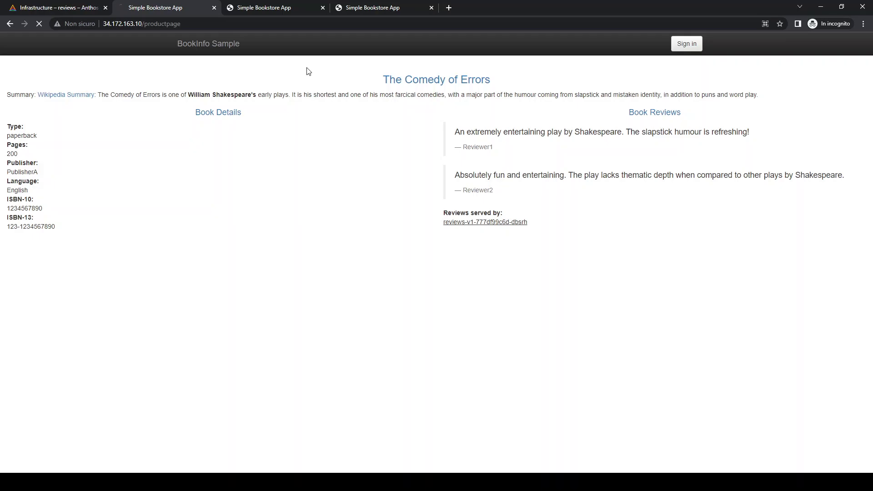
key("ctrl+shift+j")
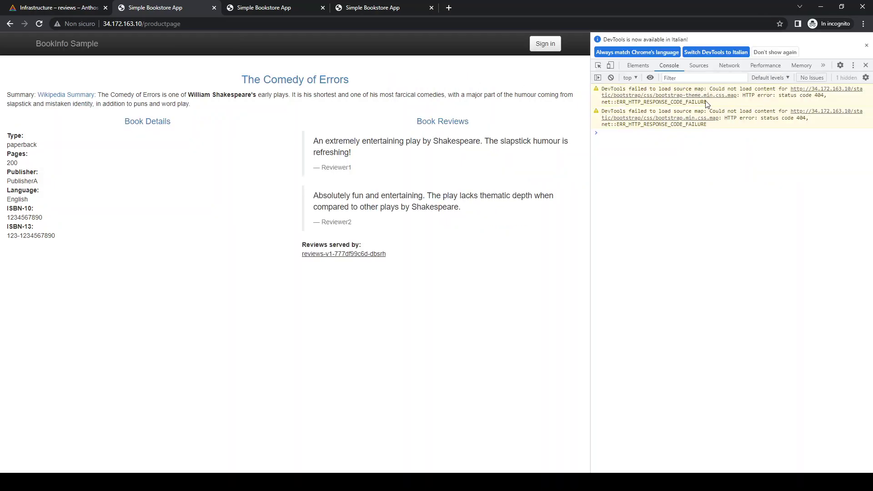
left_click(732, 66)
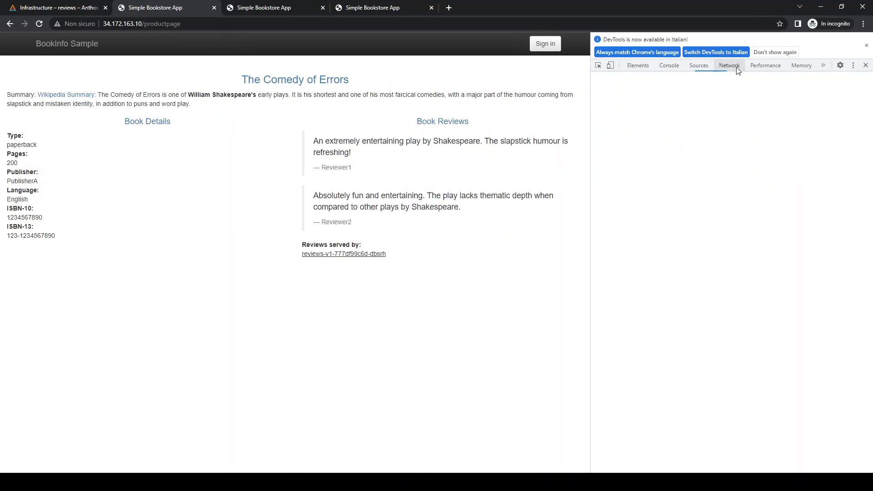
Sign in with the routing rule's username while the developer tools record the network requests.
left_click(545, 43)
left_click(255, 86)
type("jason")
left_click(182, 128)
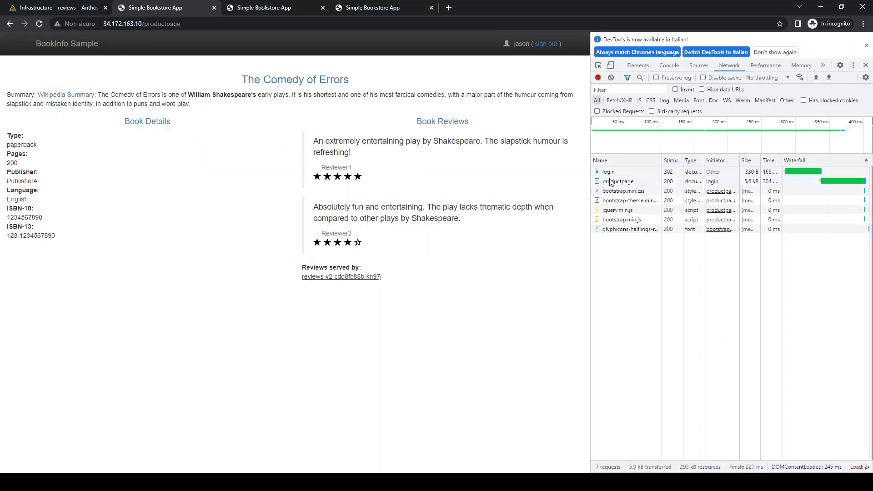
Inspect the productpage request's headers, reload the page to examine them again, and close the developer tools.
left_click(611, 182)
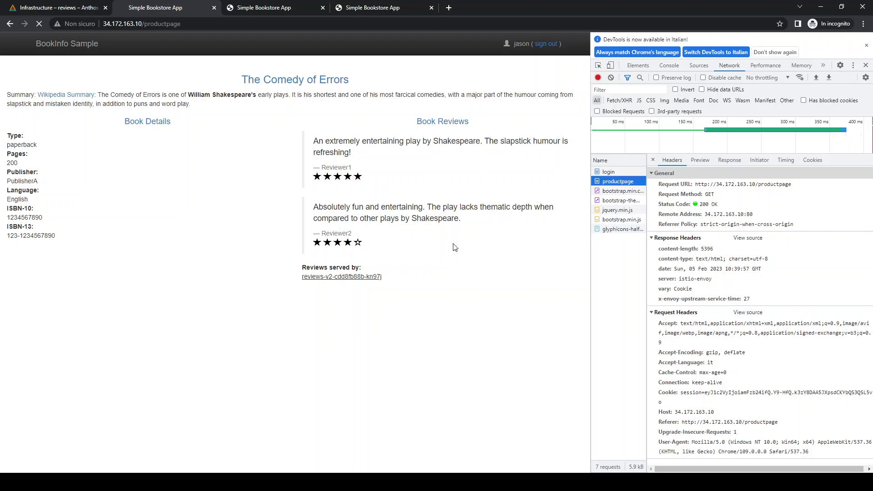
key("F5")
key("F5")
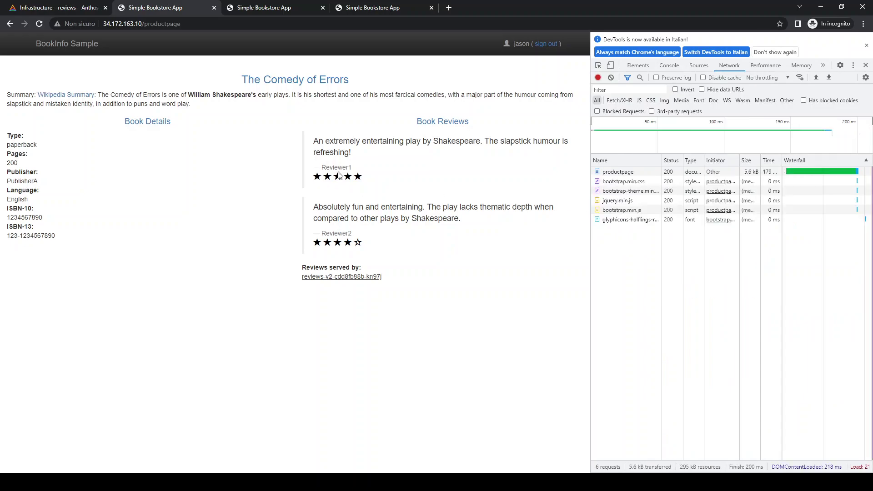
left_click(628, 172)
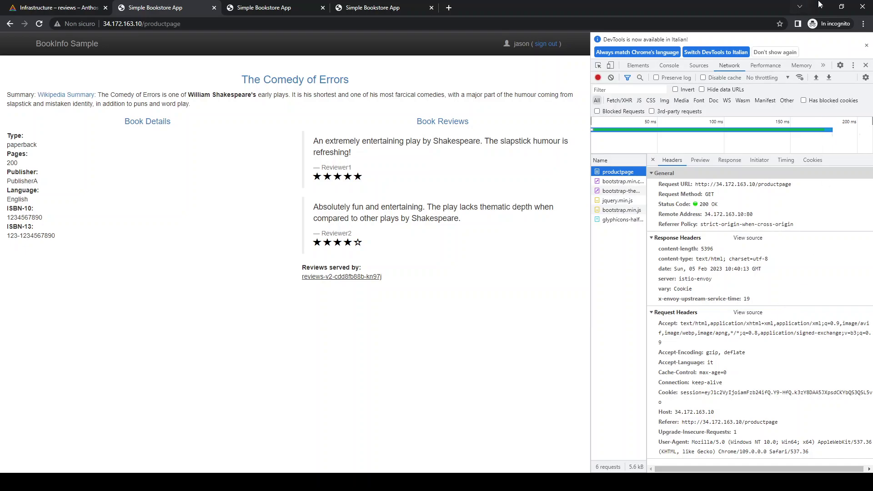
left_click(866, 45)
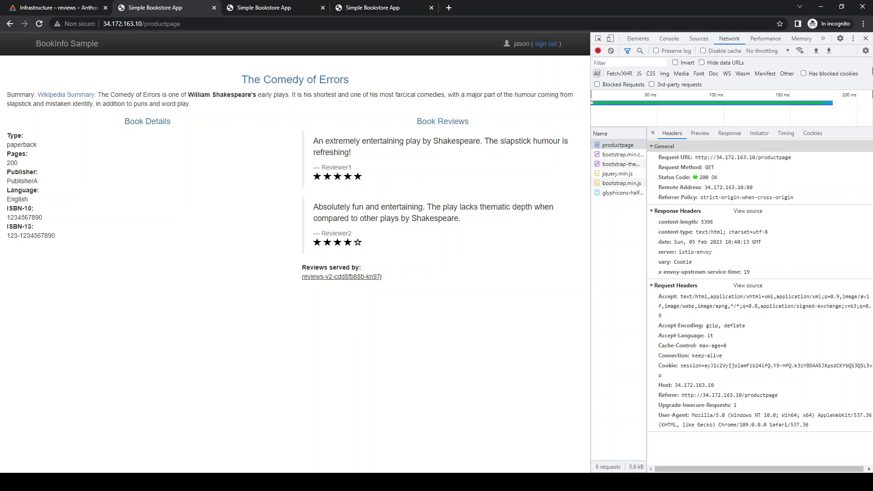
left_click(866, 38)
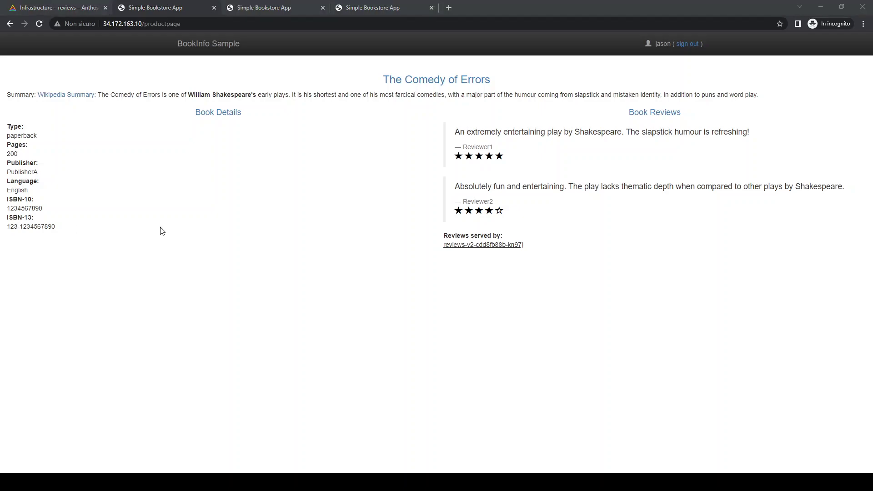
left_click(41, 7)
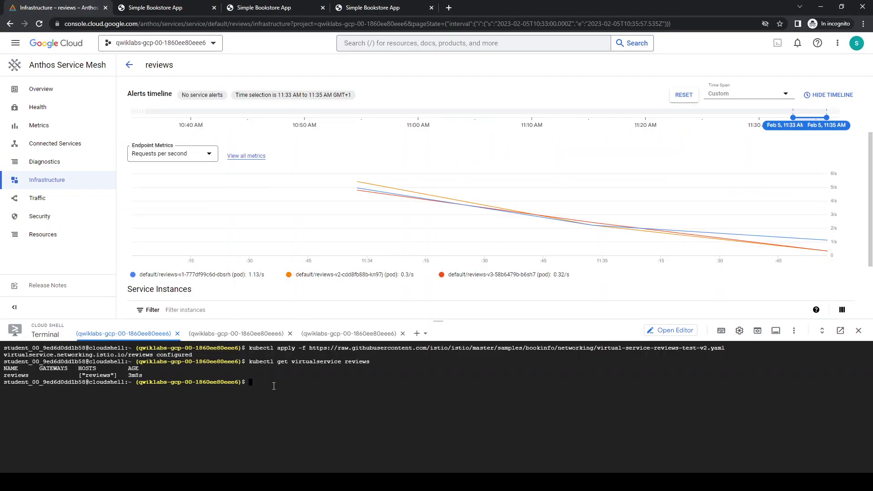
key("ctrl+l")
key("ctrl+v")
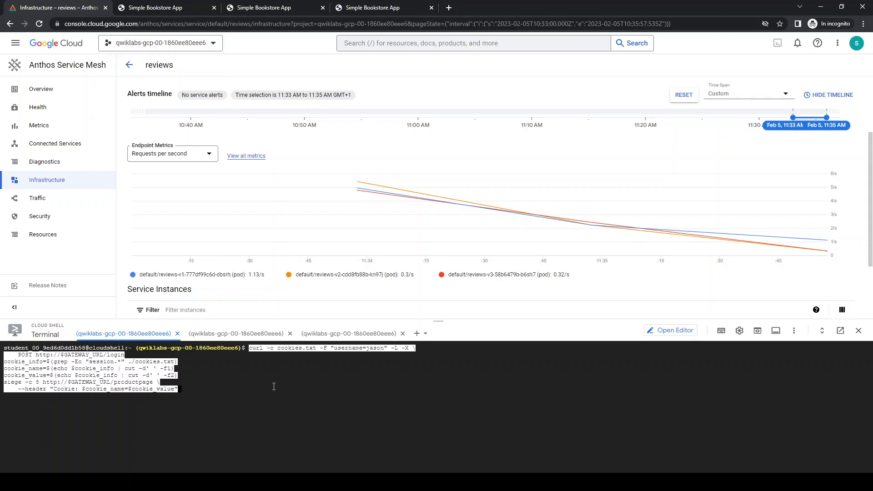
key("Return")
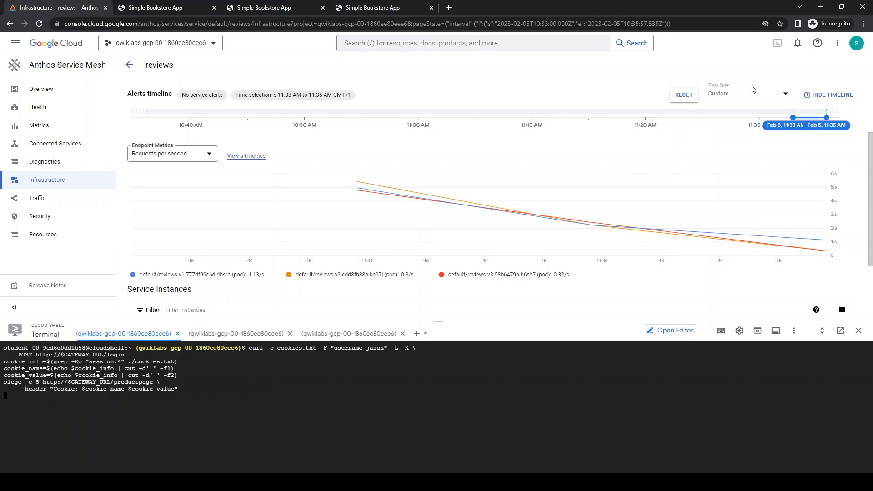
Set the reviews alerts timeline to 11:33 AM to 11:36 AM and open the service's traffic view.
mouse_move(793, 118)
left_mouse_down()
mouse_move(810, 117)
mouse_move(799, 120)
left_mouse_up()
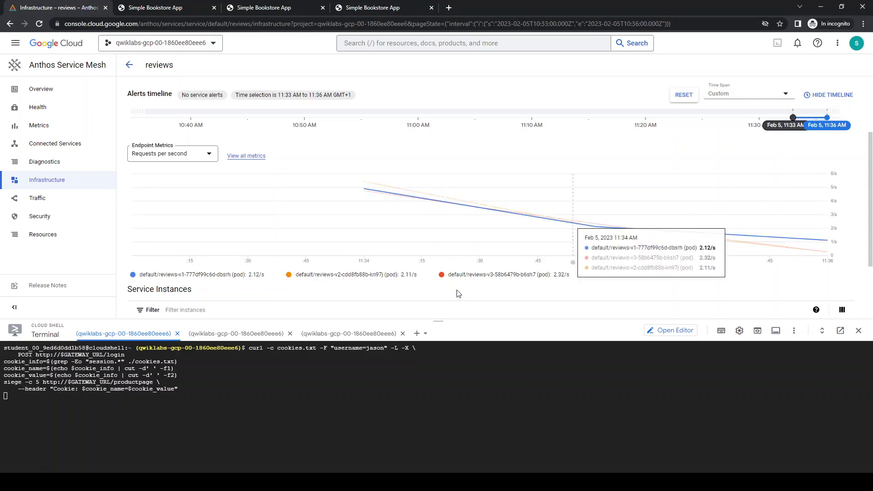
left_click(225, 413)
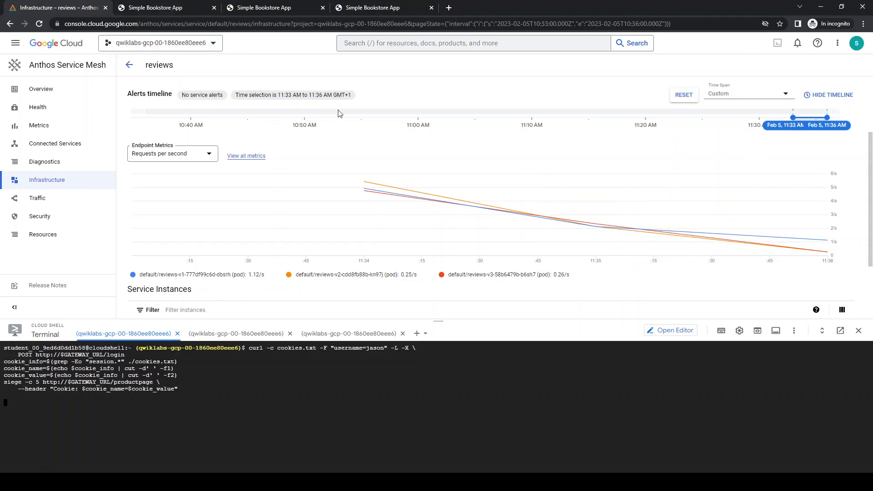
left_click(46, 184)
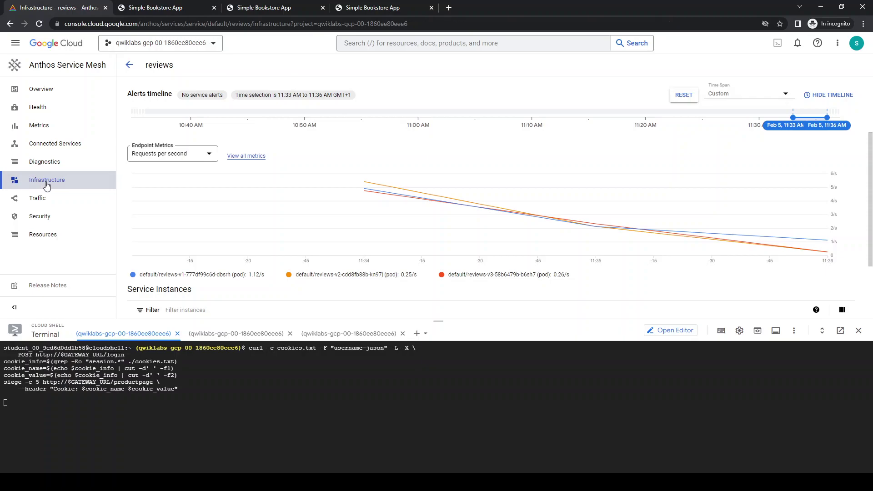
left_click(41, 200)
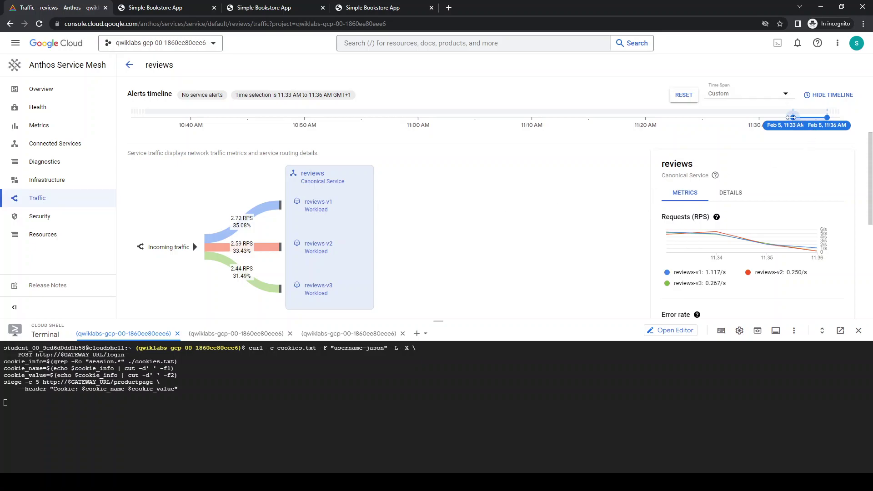
Inspect the reviews service's incoming traffic split from 11:35 AM to 11:36 AM and reset the timeline.
left_click_drag(791, 118, 816, 117)
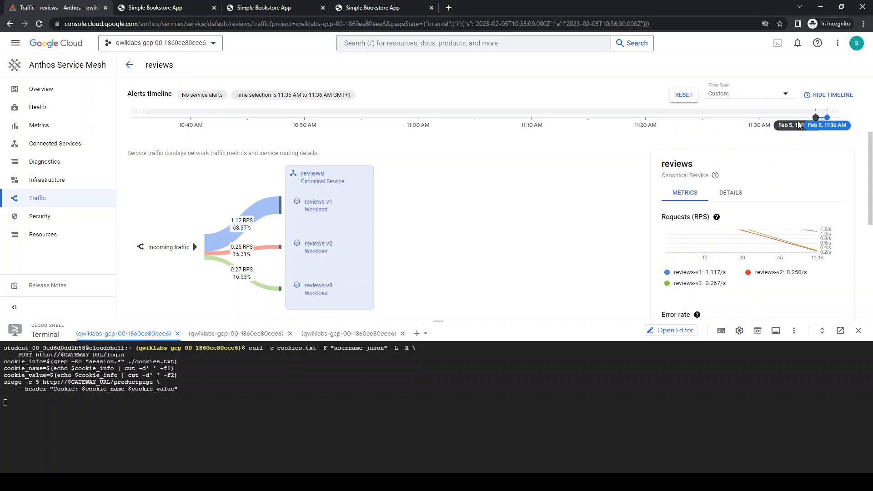
mouse_move(236, 232)
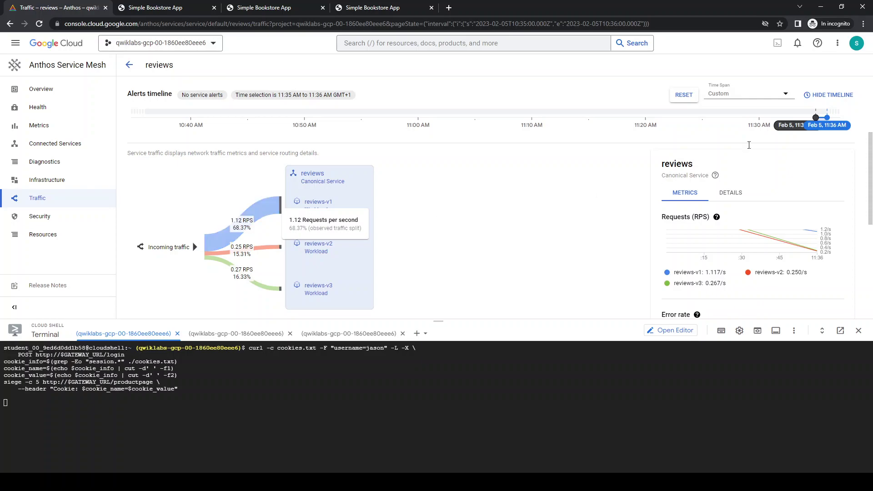
left_click(678, 98)
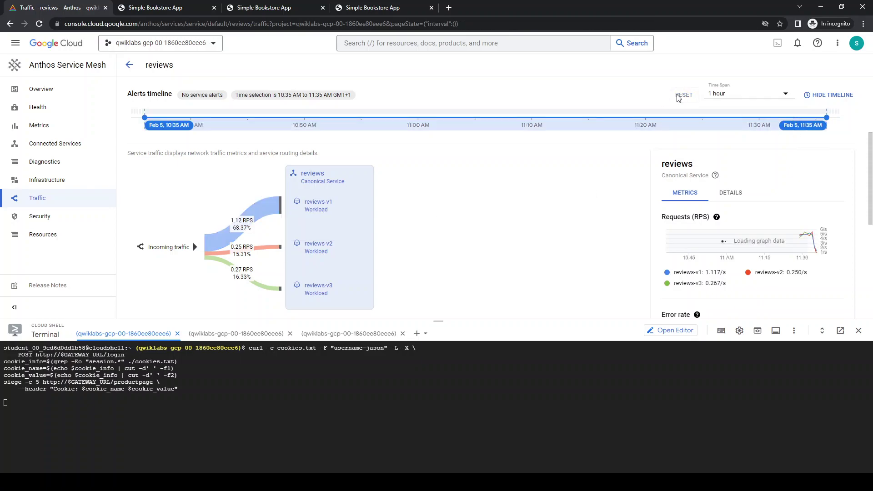
left_click(784, 96)
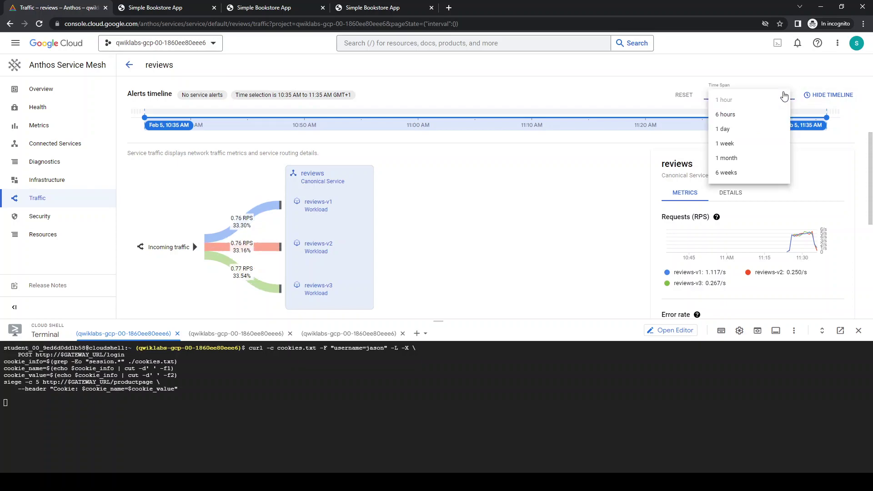
left_click(615, 100)
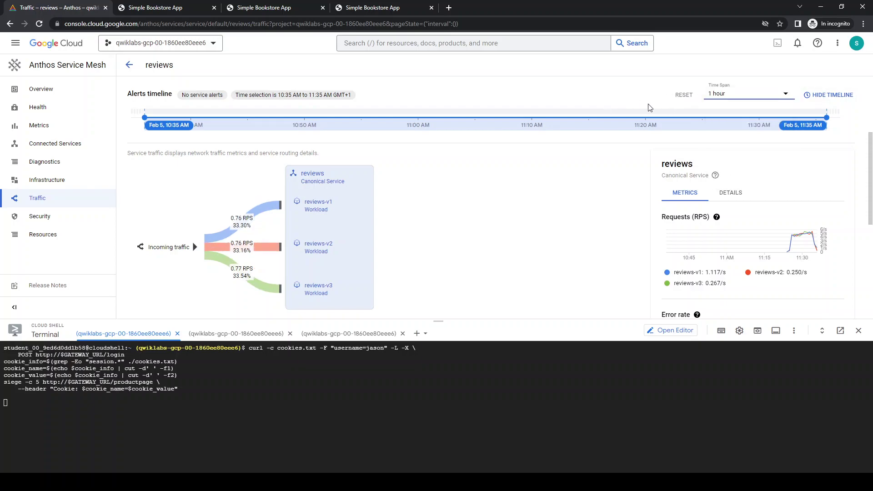
Select 11:35 AM to 11:36 AM on the timeline and open the reviews service's infrastructure view.
left_click_drag(143, 117, 815, 118)
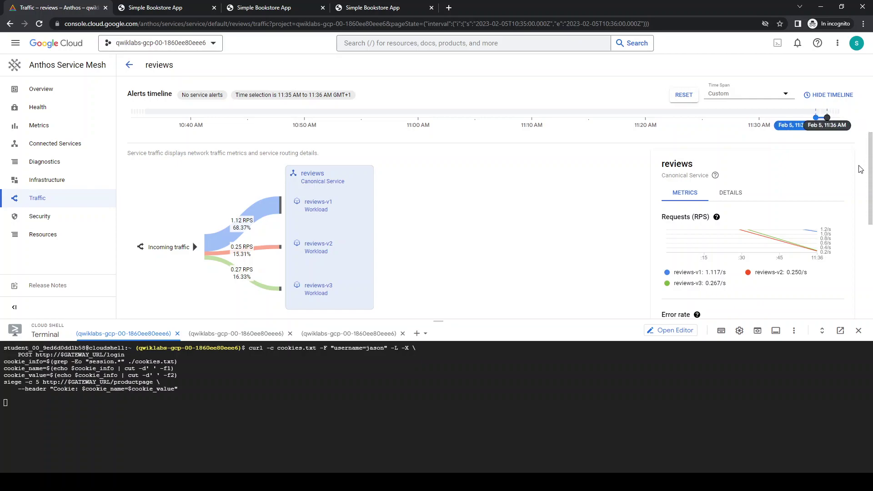
mouse_move(817, 237)
left_click(49, 188)
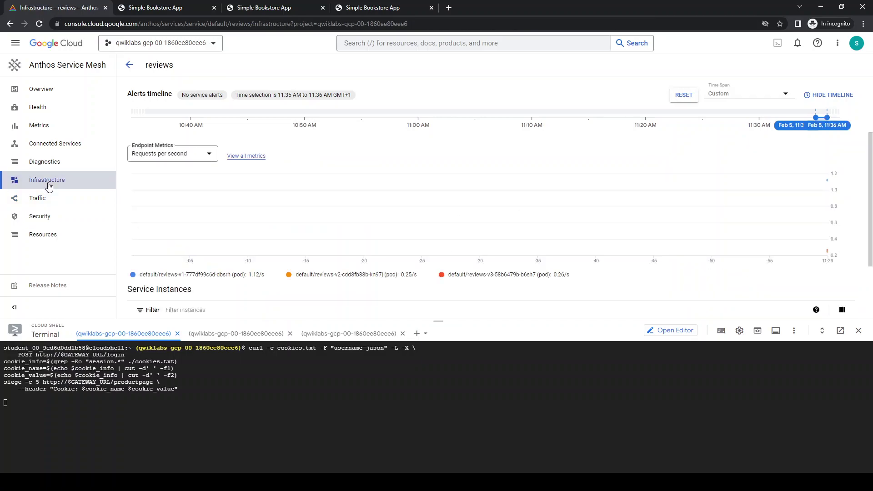
Inspect the reviews pods' request rates, reset the timeline, and narrow it to 11:34 AM to 11:36 AM.
mouse_move(766, 192)
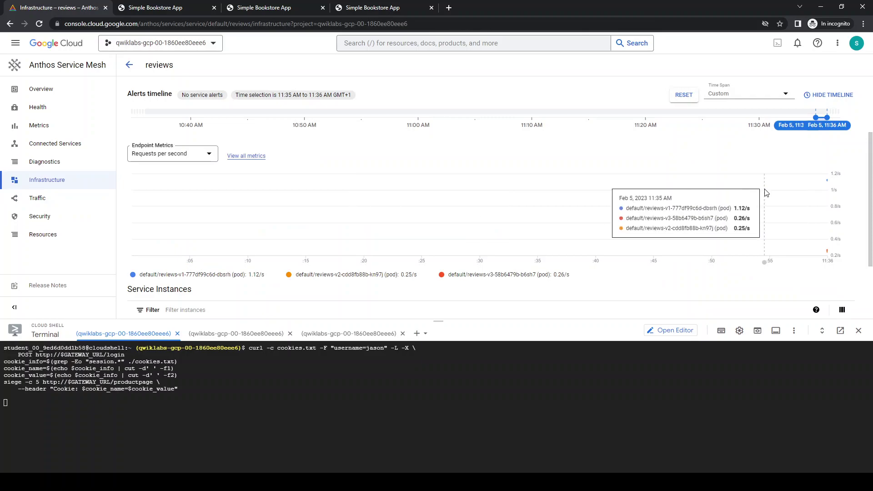
left_click(683, 95)
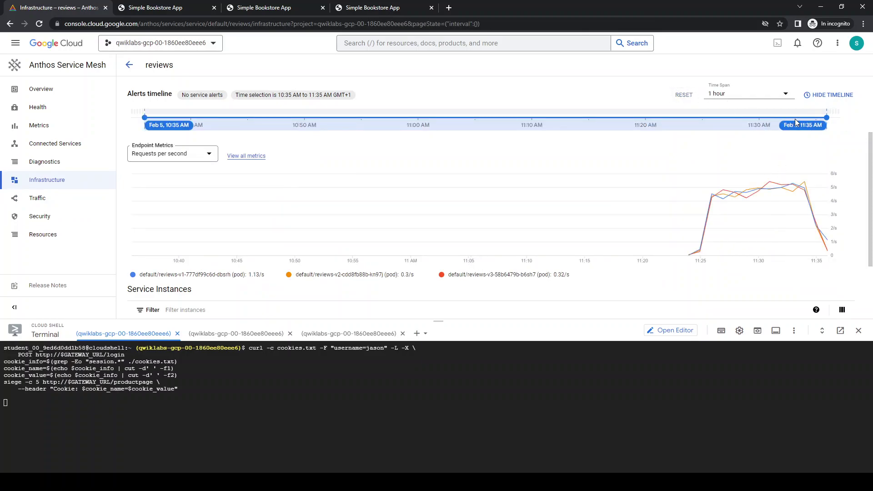
left_click_drag(144, 117, 816, 116)
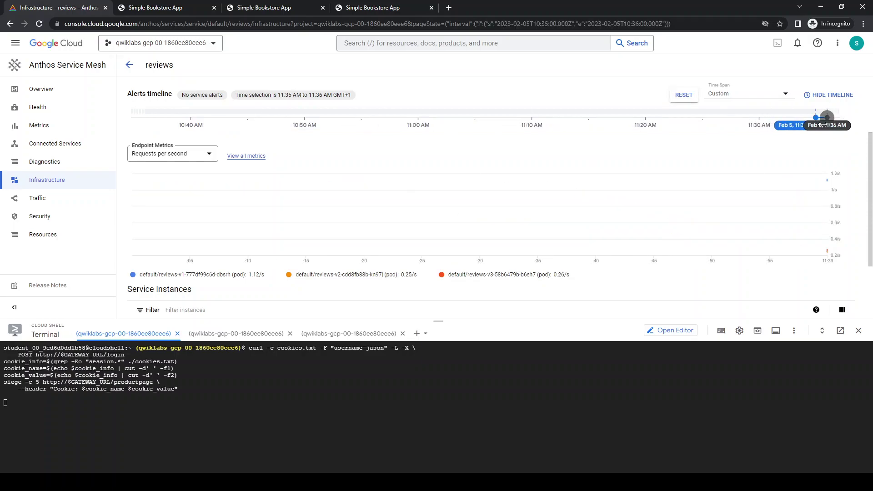
left_click_drag(815, 118, 805, 118)
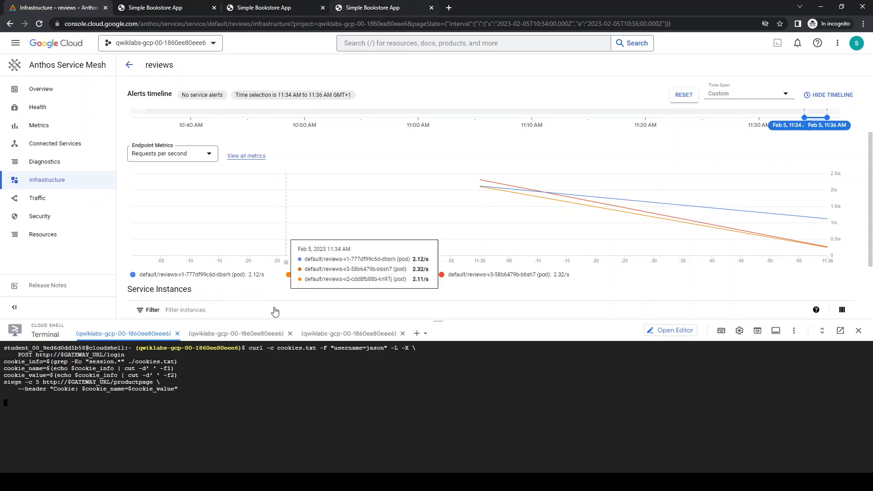
Stop the curl loop in the second Cloud Shell session, clear the terminal, and rerun the 10000-iteration productpage loop.
left_click(244, 348)
left_click(245, 335)
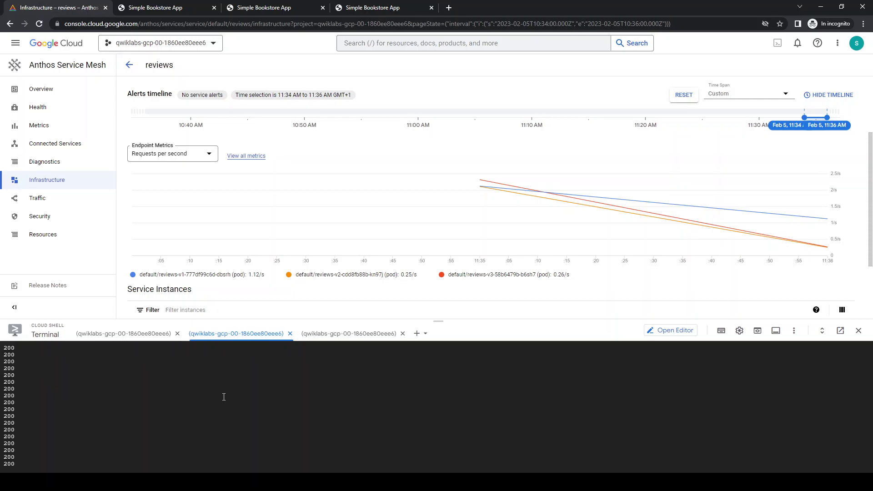
key("ctrl+c")
key("ctrl+c")
key("ctrl+c")
key("ctrl+c")
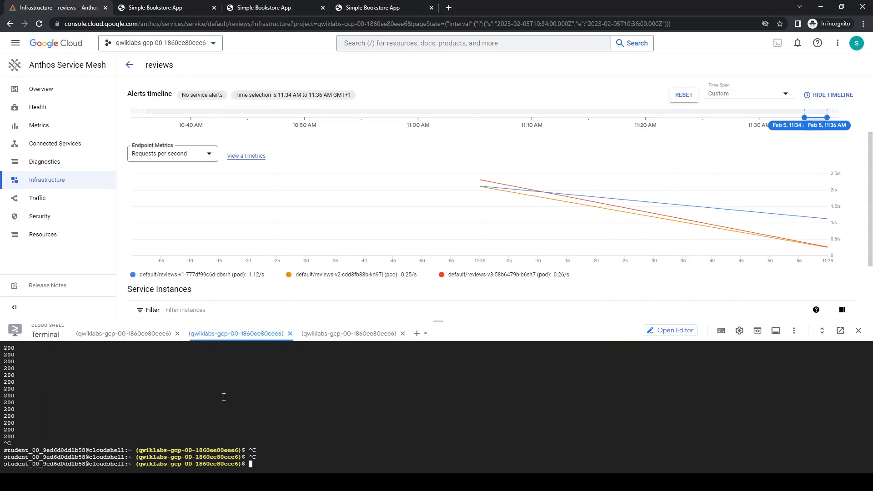
key("ctrl+l")
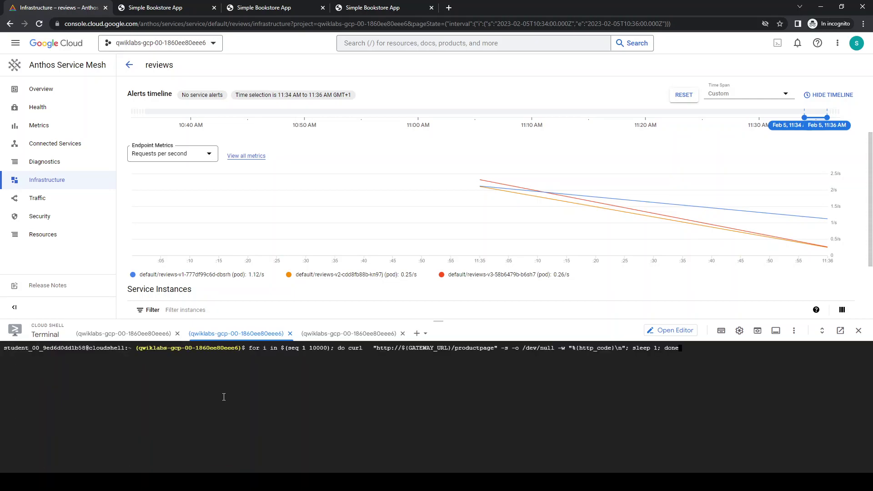
key("Return")
Restart the 10000-iteration productpage curl loop in the third Cloud Shell session on a cleared terminal.
left_click(319, 338)
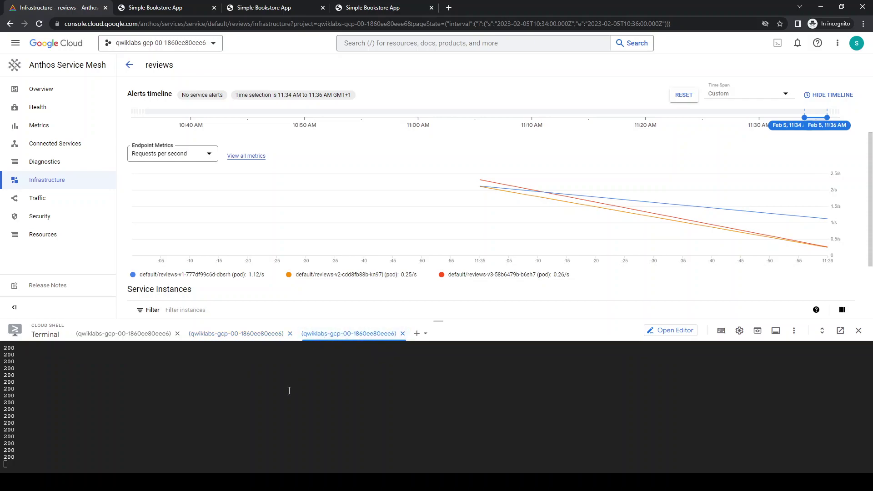
key("ctrl+c")
key("Return")
key("Return")
key("ctrl+l")
key("Up")
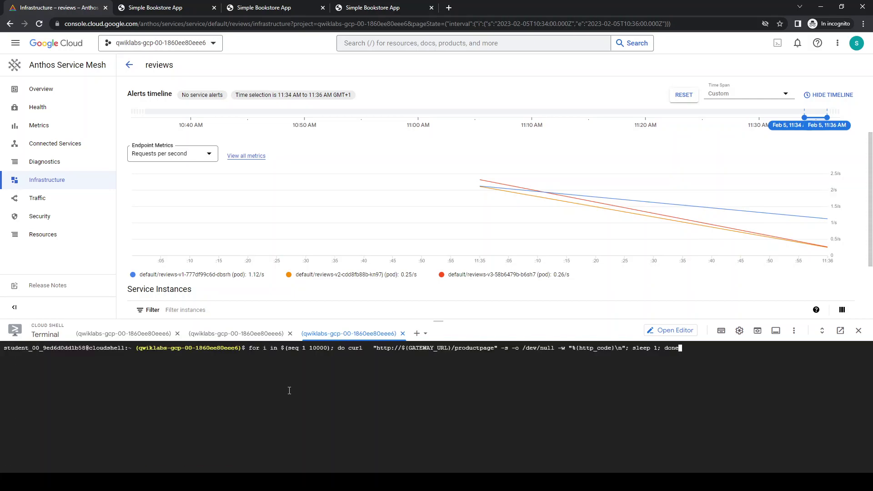
key("Return")
Stop the curl loops in the third and second Cloud Shell sessions and return to the siege session.
key("ctrl+c")
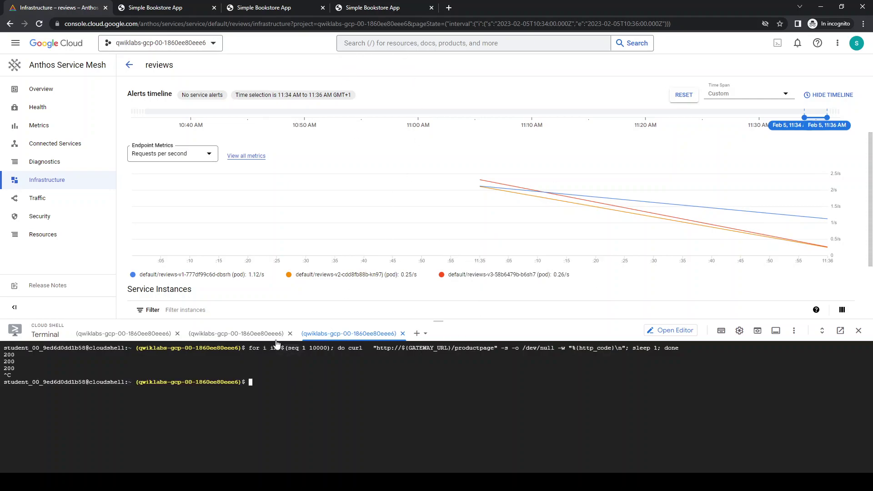
left_click(241, 334)
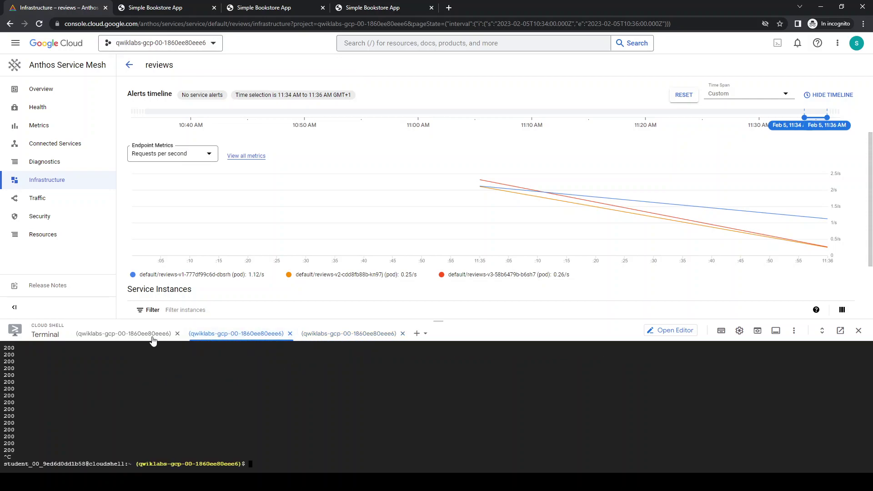
left_click(125, 334)
Reload the signed-in product page repeatedly across the three Simple Bookstore App tabs to check which reviews version serves it.
left_click(268, 8)
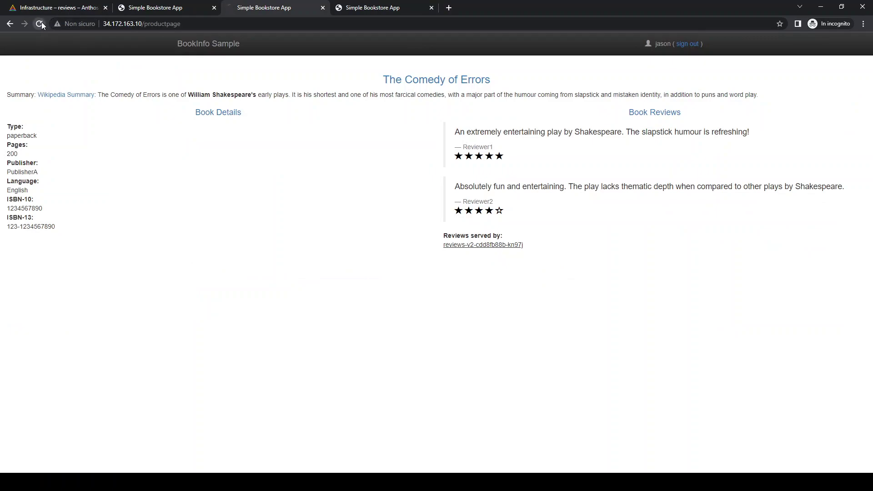
key("F5")
left_click(387, 9)
key("F5")
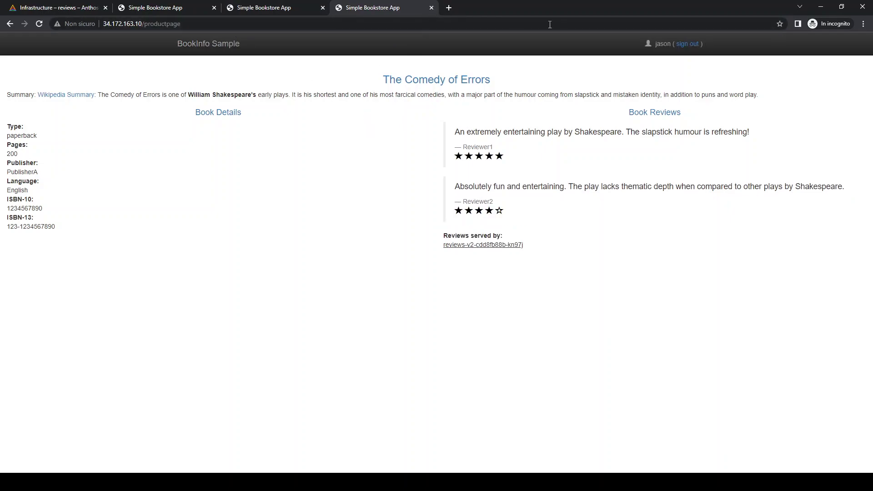
left_click(176, 6)
key("F5")
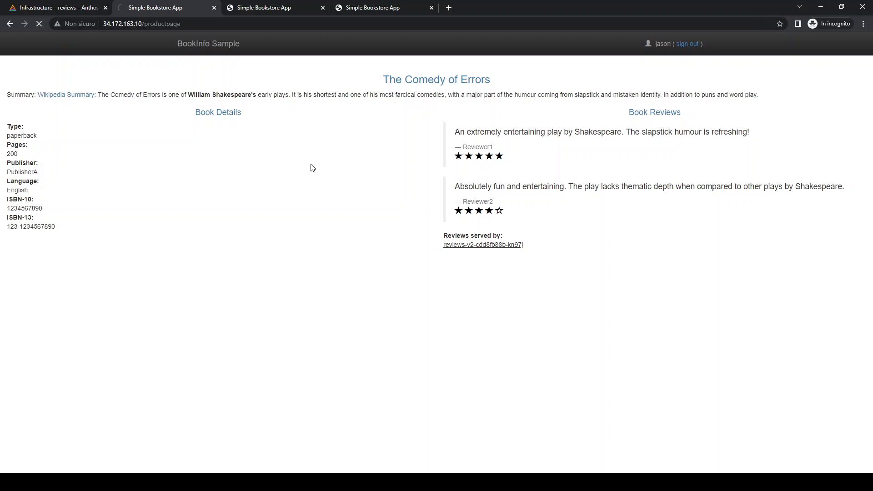
left_click(280, 10)
key("F5")
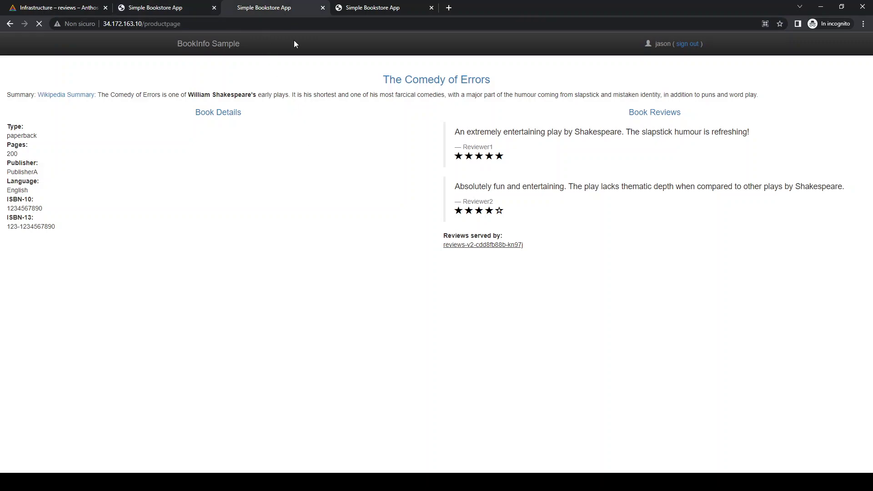
left_click(359, 9)
key("F5")
key("F5")
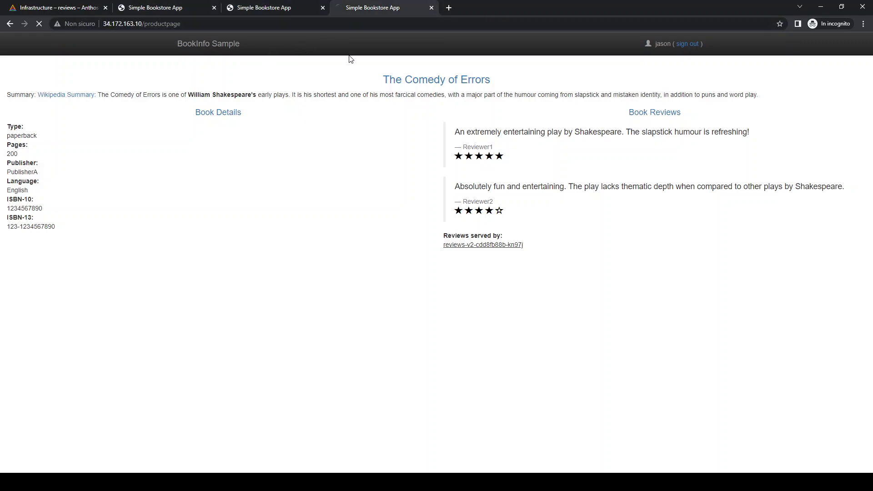
left_click(250, 10)
key("F5")
left_click(146, 8)
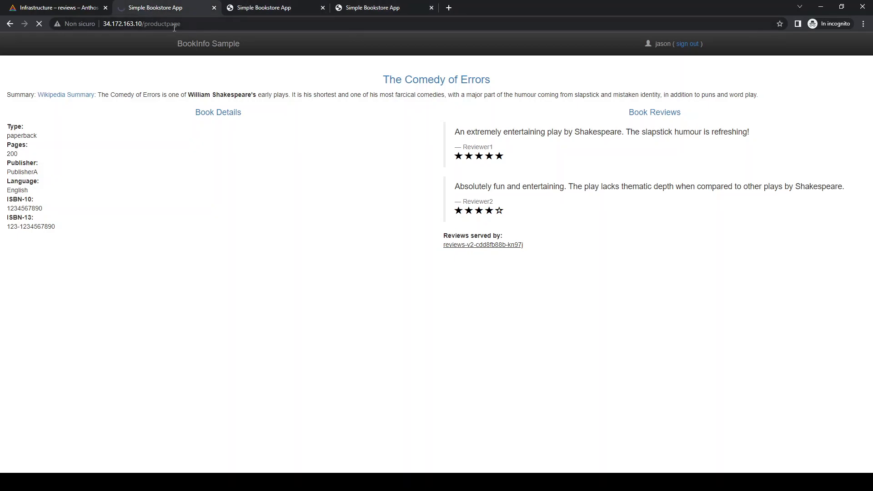
Return to the reviews infrastructure view in Anthos Service Mesh, reset the timeline, and narrow it to 11:34 AM to 11:35 AM.
left_click(46, 7)
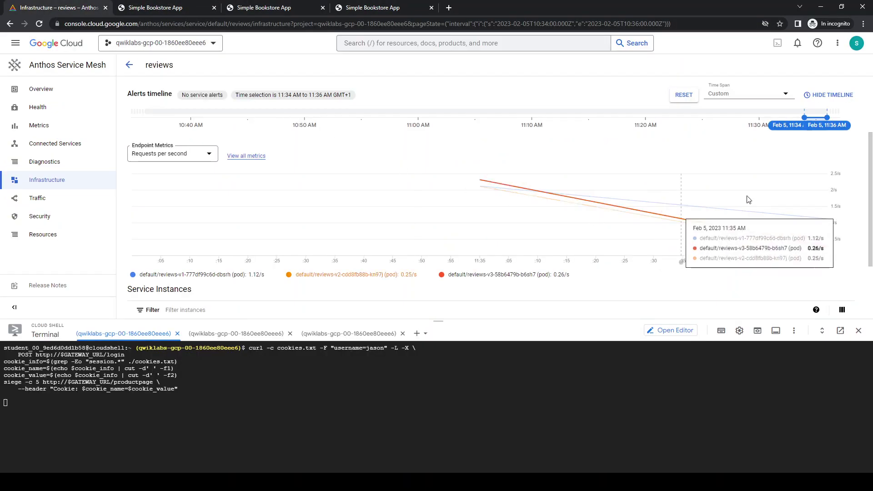
left_click(682, 95)
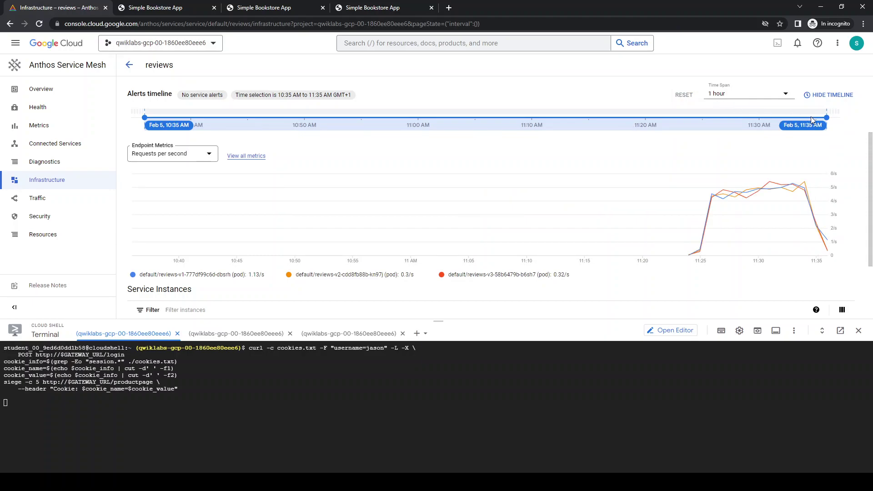
left_click(826, 118)
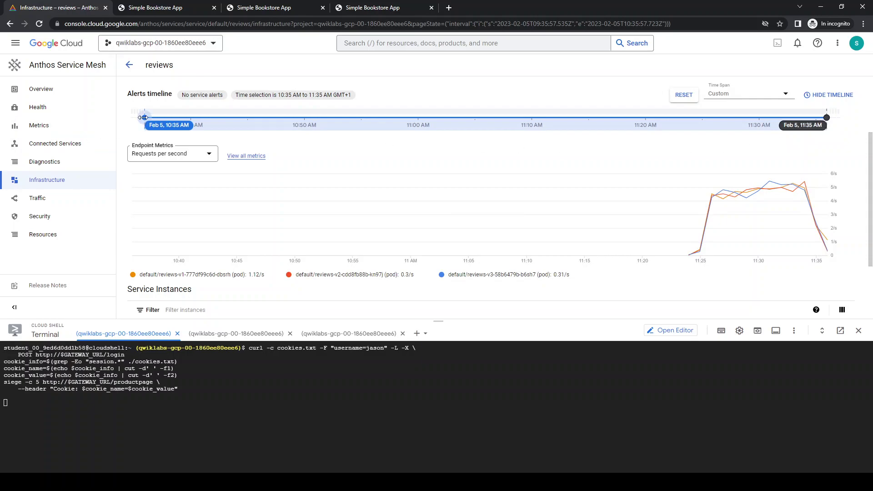
left_click_drag(144, 118, 809, 128)
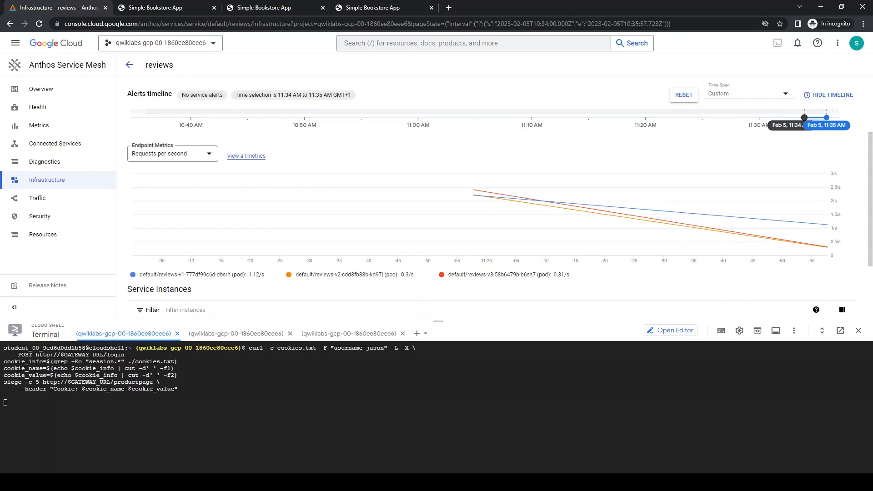
Reset the timeline, reopen the infrastructure view after visiting diagnostics, and select 11:34 AM to 11:35 AM again.
left_click(683, 96)
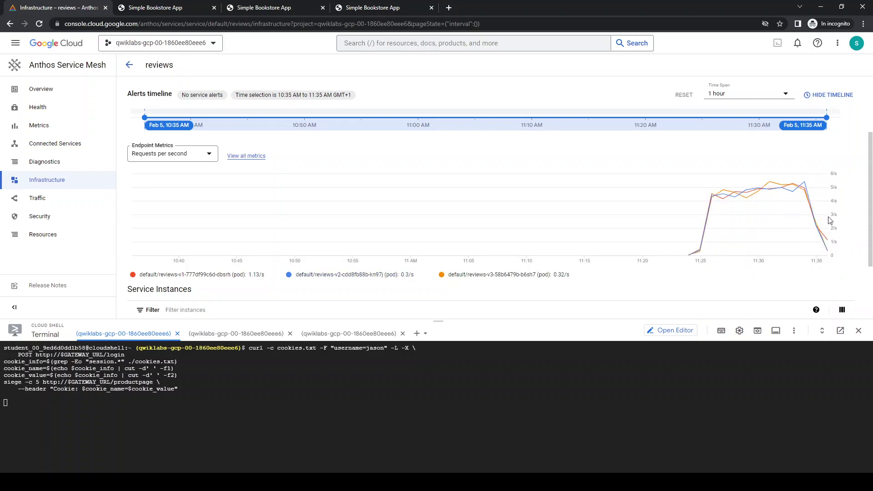
left_click(55, 164)
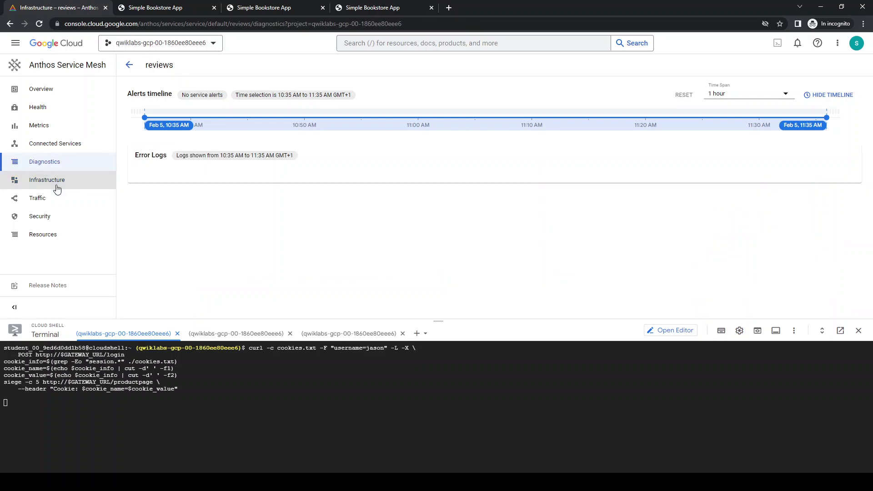
left_click(55, 182)
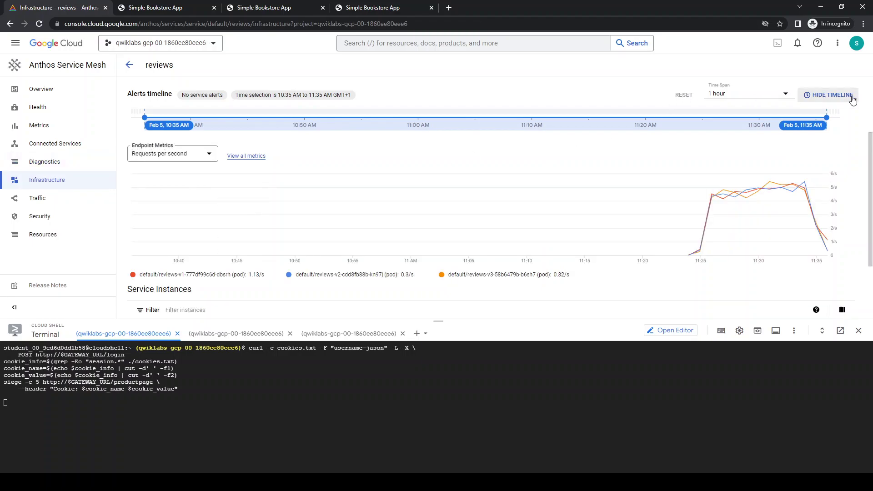
left_click(786, 97)
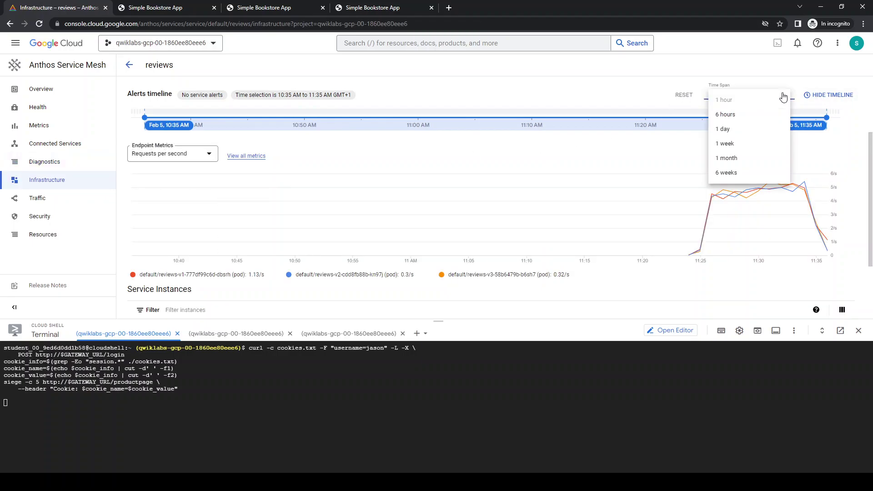
left_click(860, 124)
left_click(825, 119)
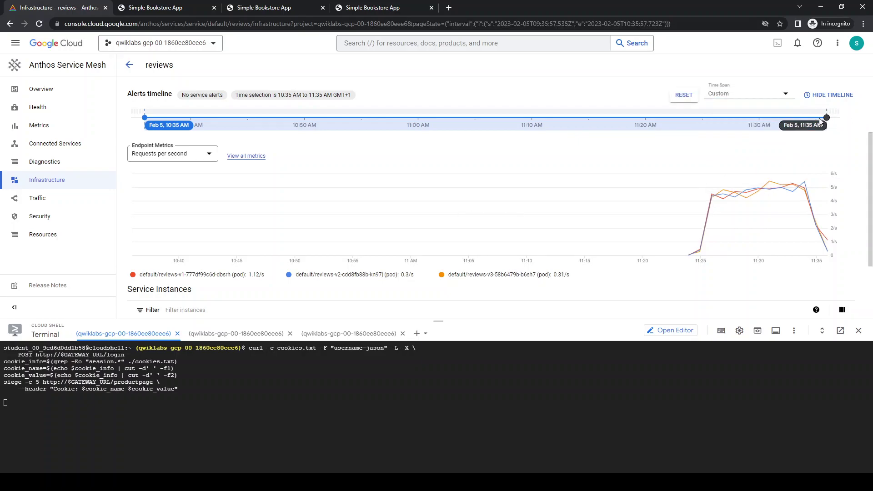
left_click_drag(145, 118, 810, 126)
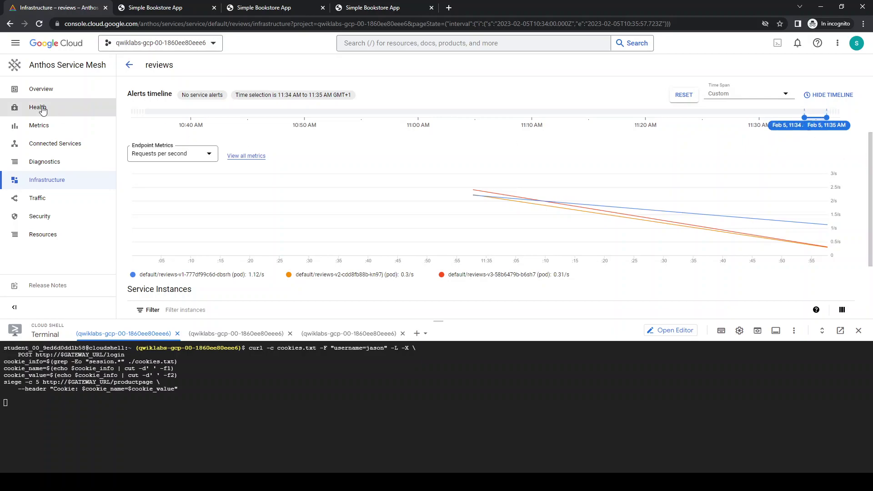
Go back to the Service Mesh services list and open the reviews service's overview down to its topology and details.
left_click(46, 68)
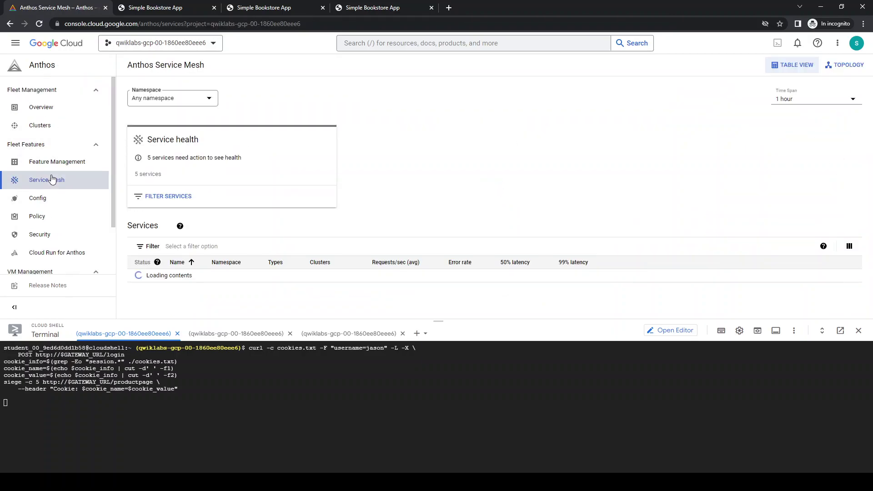
scroll(223, 308, "down", 1)
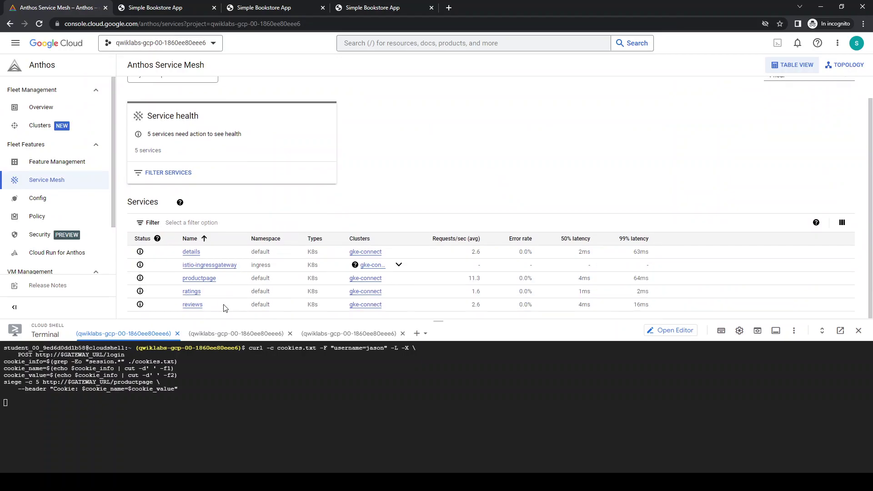
left_click(193, 304)
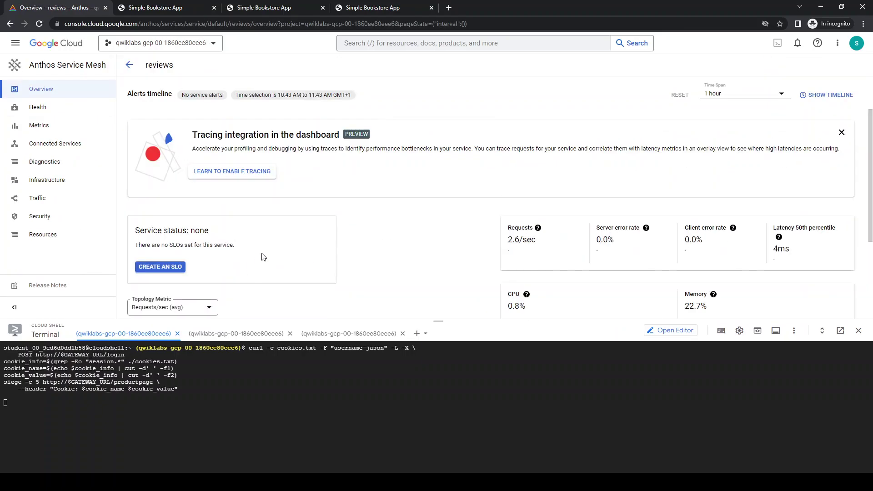
scroll(263, 257, "down", 3)
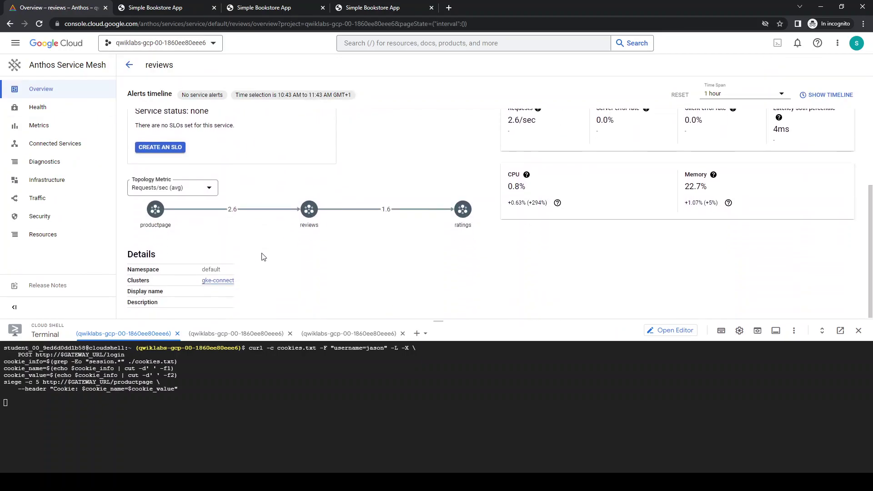
Open the reviews service's traffic view and examine the incoming traffic split and requests chart over the last hour.
left_click(46, 204)
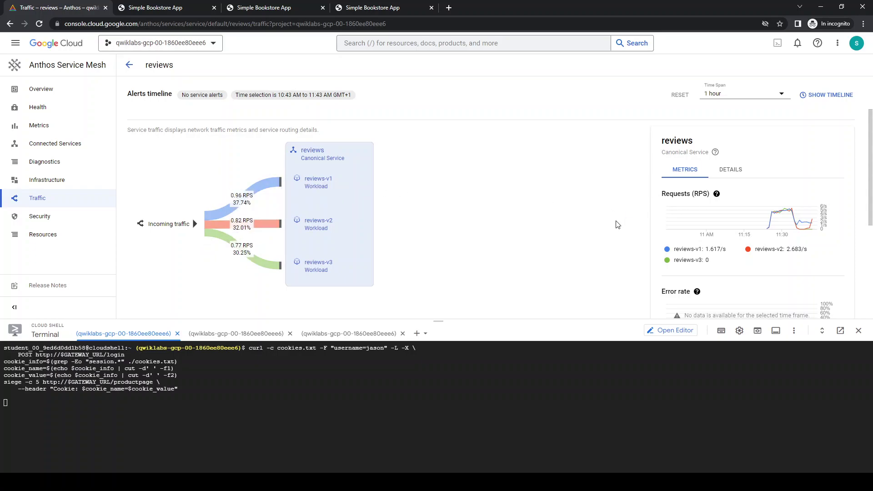
scroll(617, 224, "down", 2)
scroll(617, 224, "up", 1)
mouse_move(811, 182)
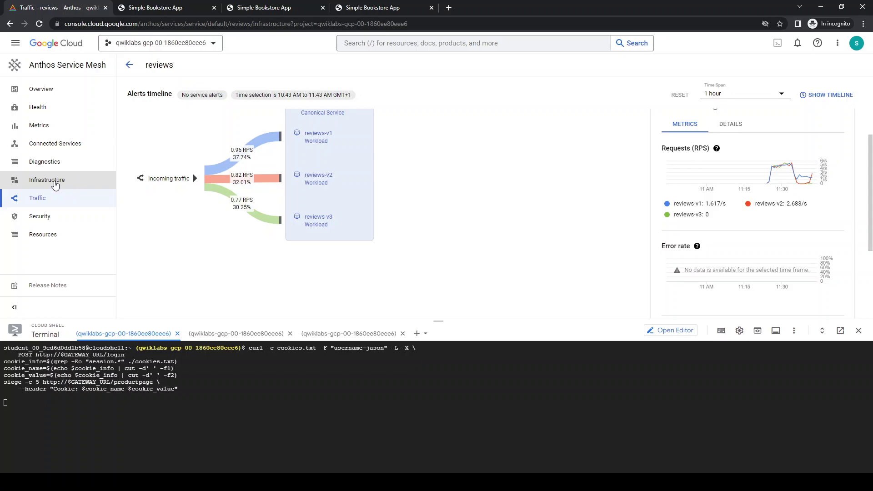
Open the reviews infrastructure view, show the alerts timeline, and narrow it to 11:41 AM to 11:43 AM.
left_click(55, 183)
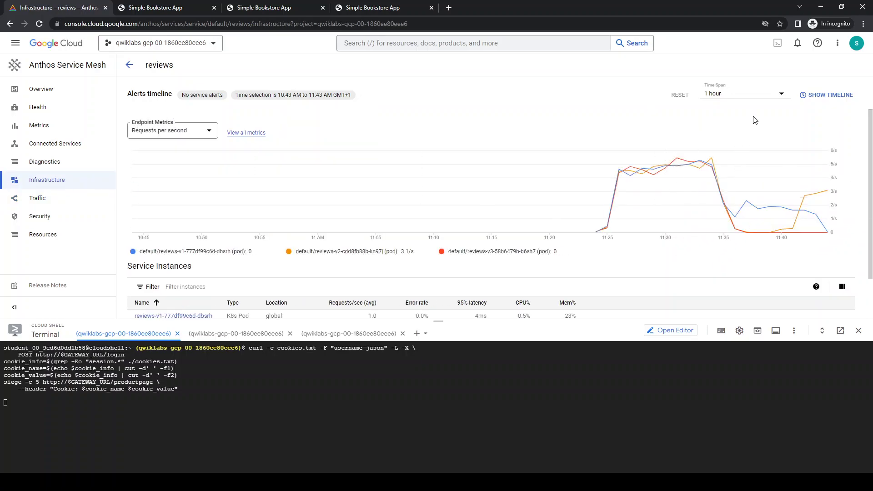
left_click(827, 99)
left_click_drag(145, 118, 791, 117)
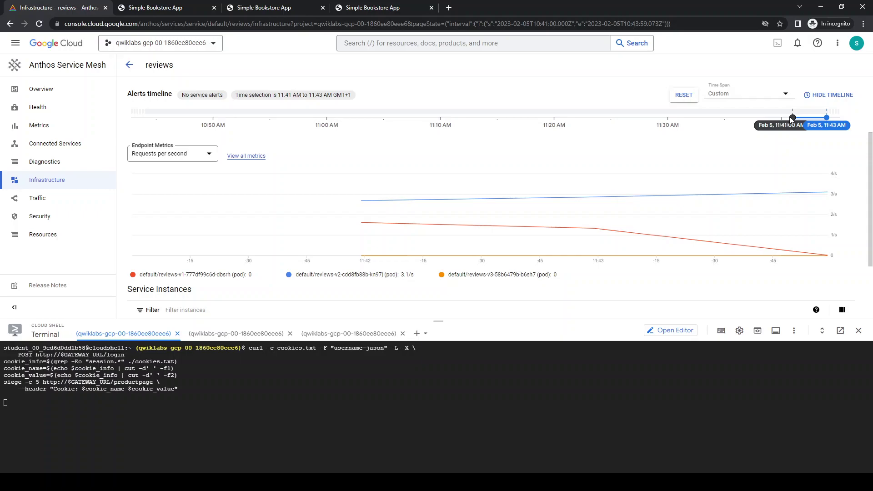
Extend the timeline selection back to 11:40 AM and compare the requests chart with the signed-in Bookstore product page.
left_click_drag(791, 117, 782, 118)
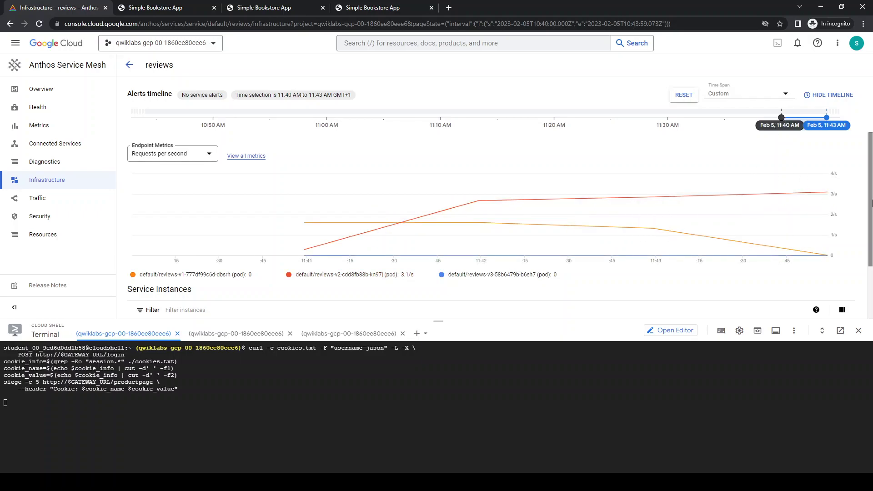
mouse_move(818, 195)
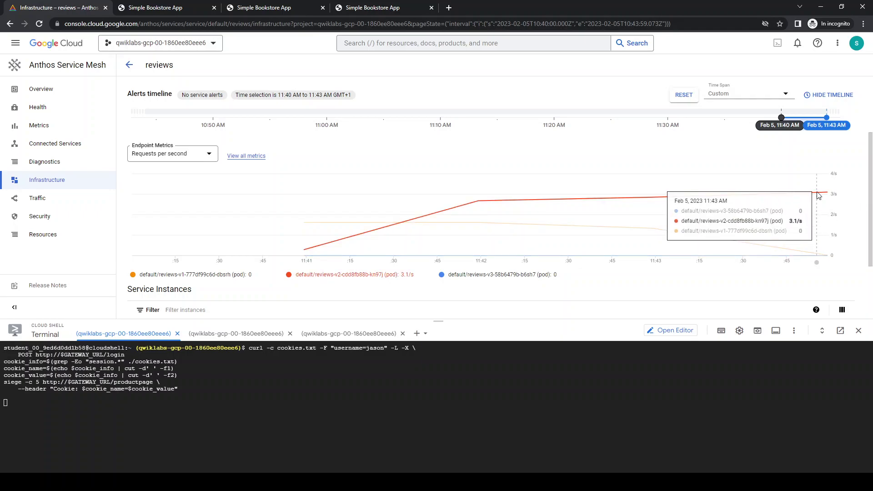
left_click(392, 8)
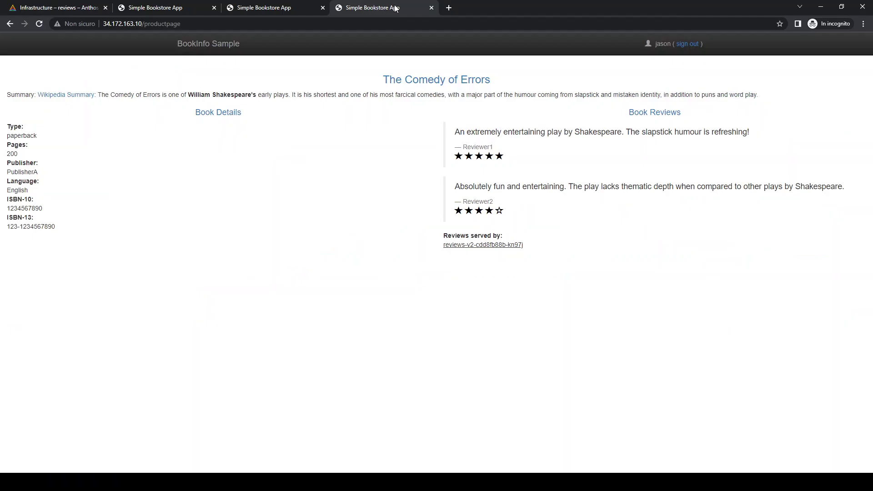
left_click(101, 8)
mouse_move(787, 212)
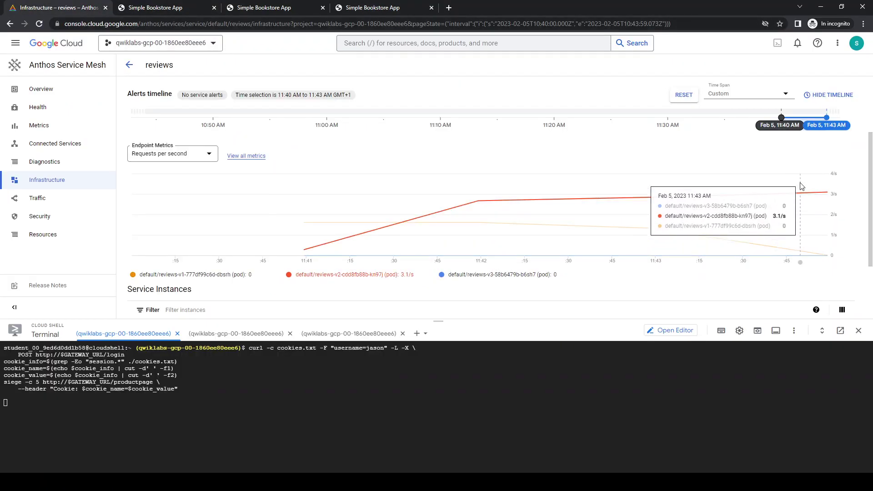
Extend the timeline selection back to 11:39 AM and examine the reviews requests chart and traffic split for that range.
mouse_move(782, 117)
left_mouse_down()
mouse_move(803, 117)
mouse_move(769, 117)
left_mouse_up()
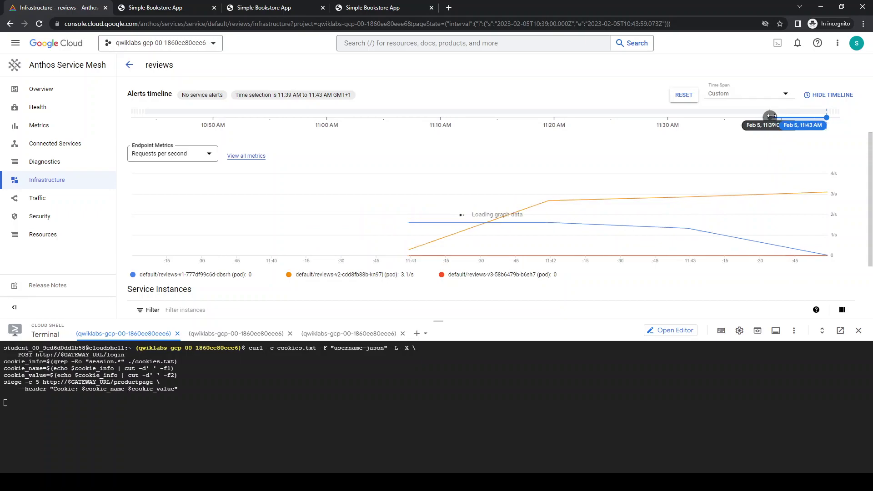
mouse_move(691, 232)
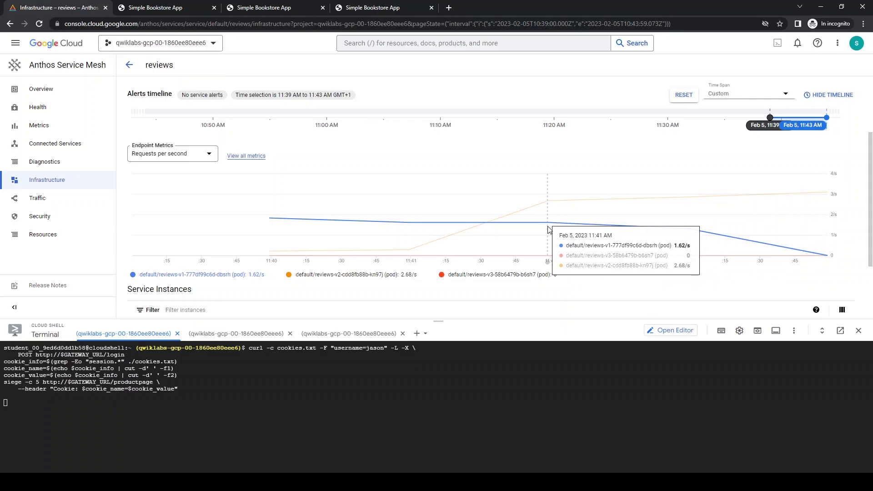
left_click(53, 199)
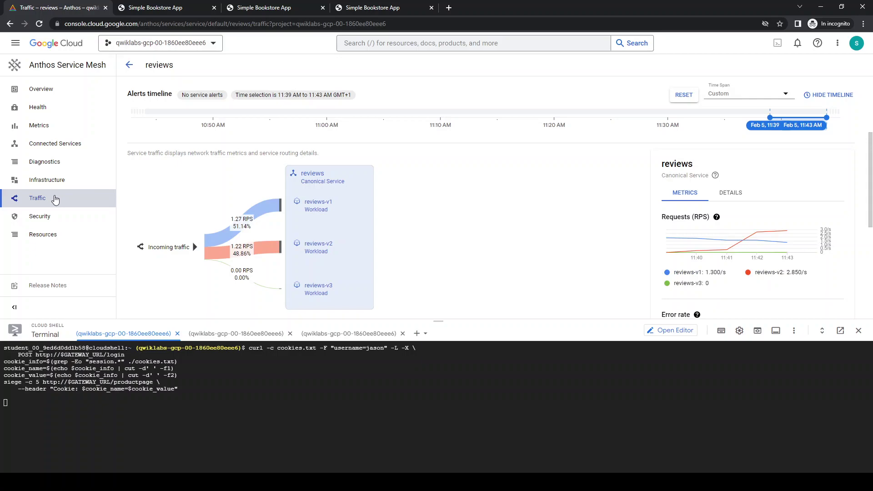
mouse_move(238, 257)
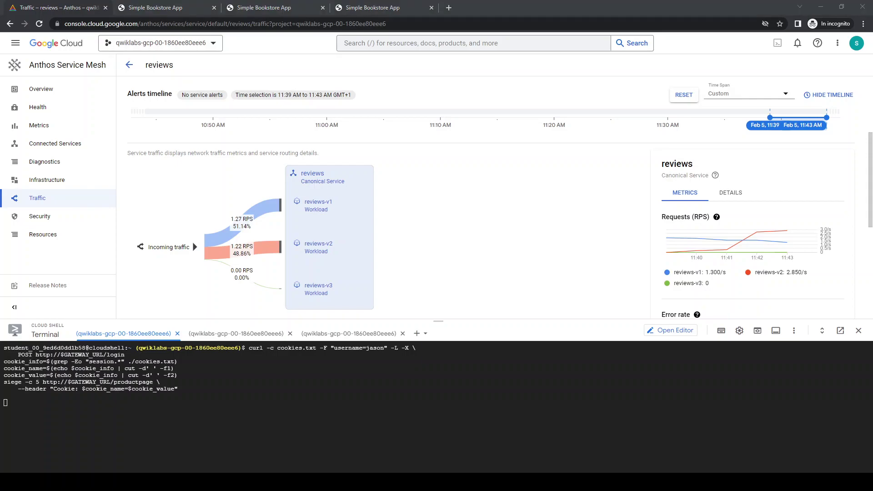
left_click(232, 417)
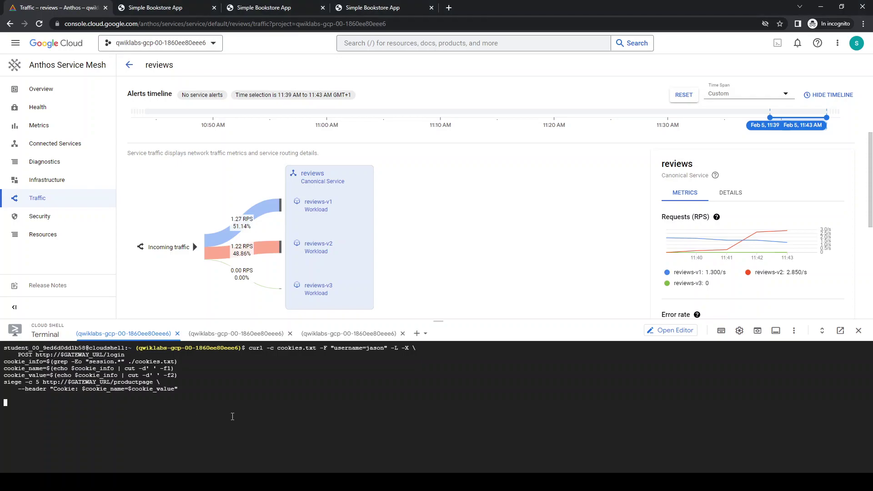
key("ctrl+c")
key("ctrl+l")
key("ctrl+v")
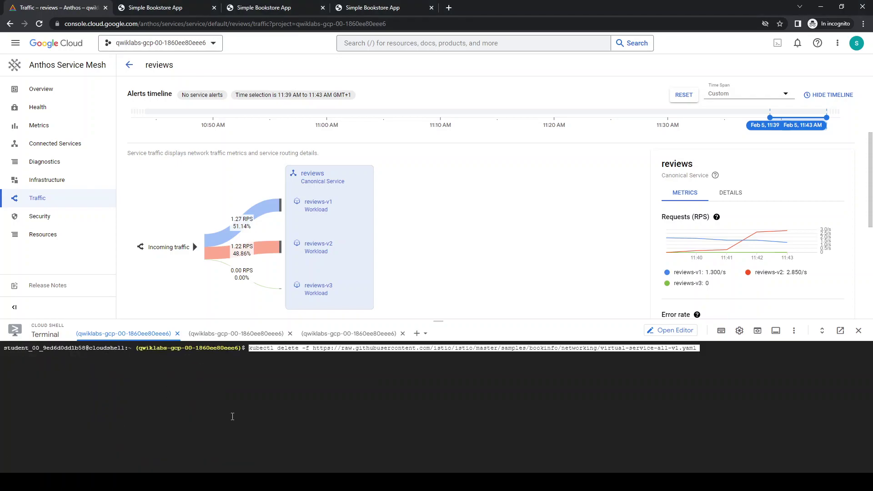
key("Return")
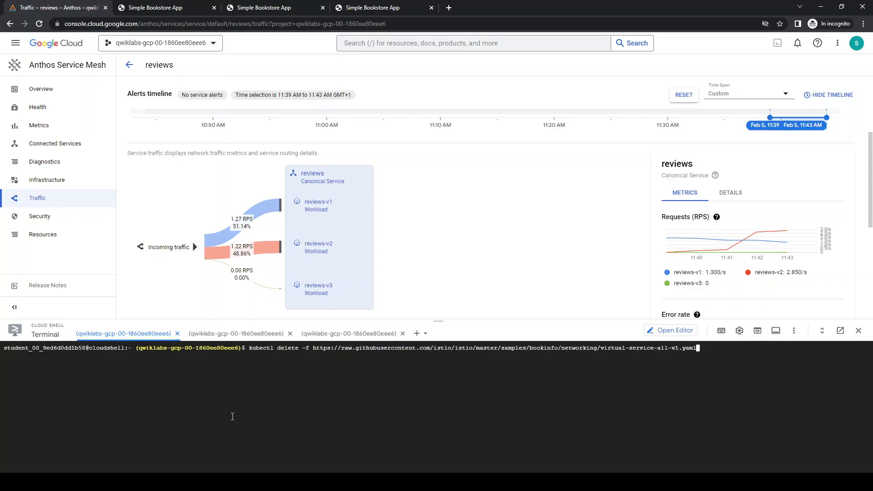
key("Return")
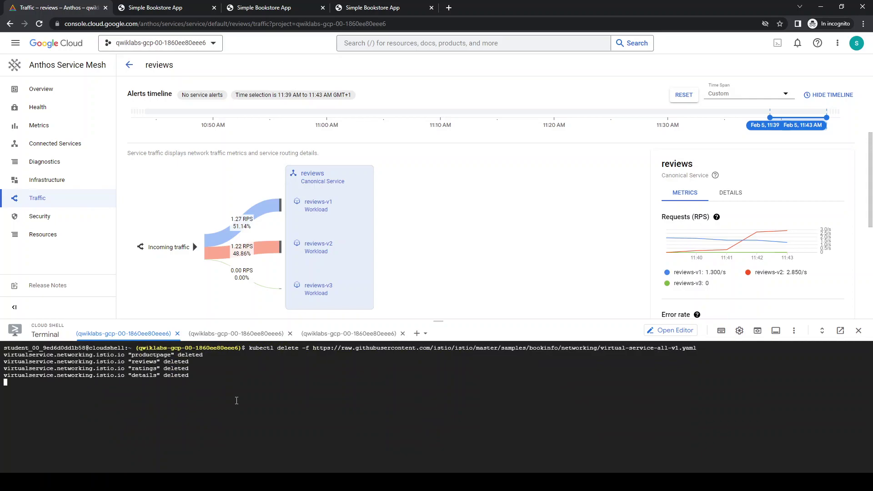
key("ctrl+l")
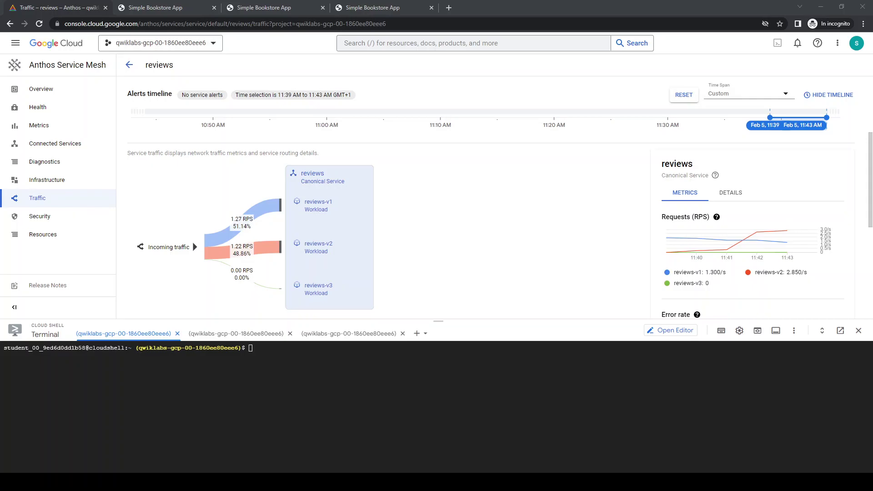
left_click(383, 416)
key("ctrl+v")
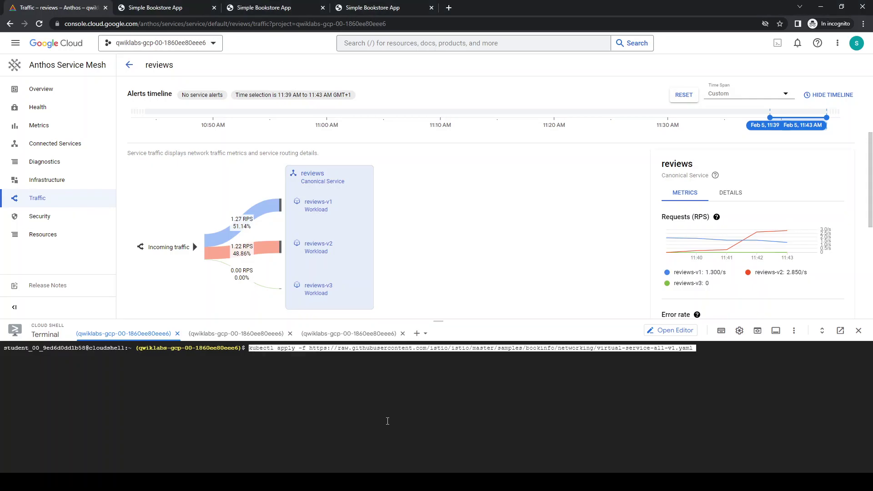
key("Return")
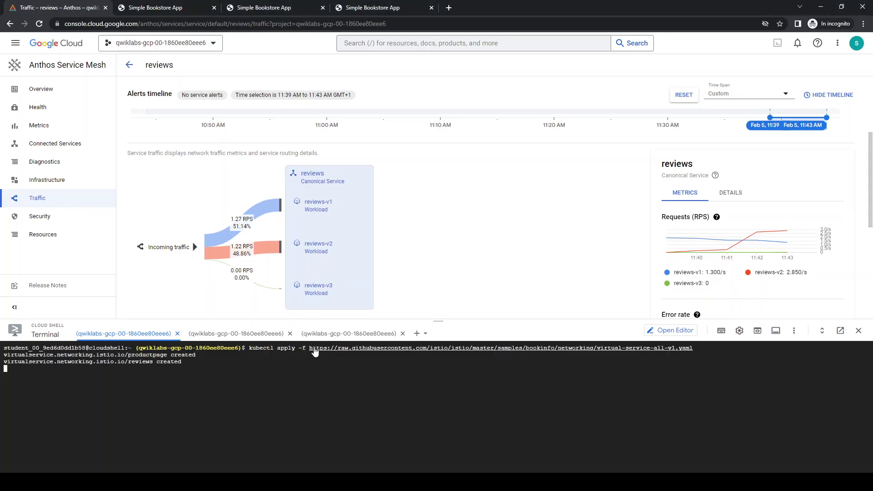
Open the applied virtual-service-all-v1.yaml manifest, examine the destination subset of each service, and close it.
left_click(311, 348)
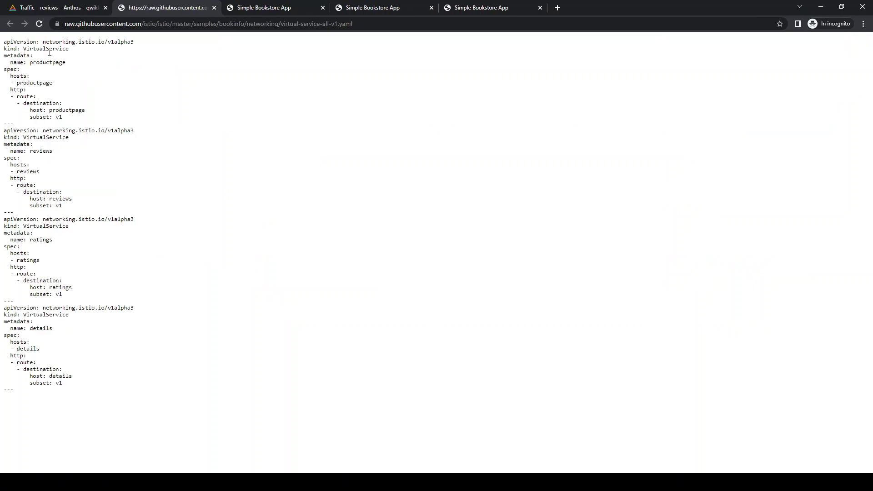
left_click_drag(55, 116, 64, 117)
left_click_drag(55, 206, 63, 206)
left_click(59, 293)
key("ctrl+w")
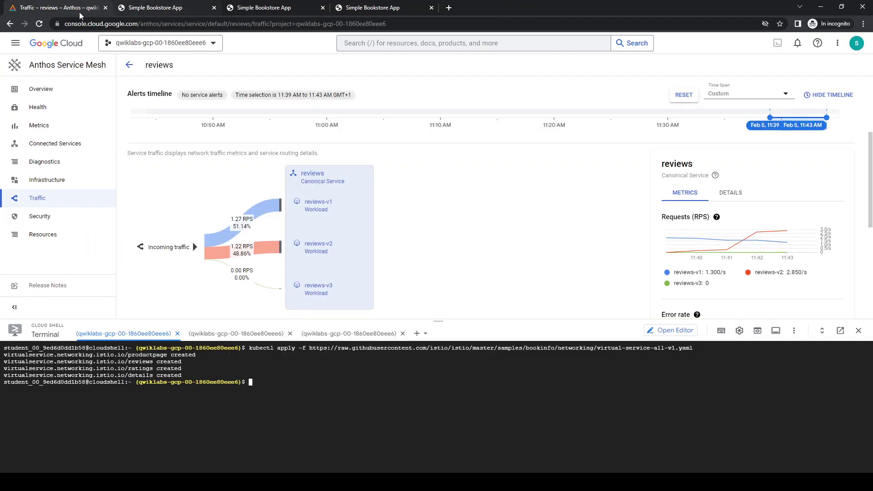
Open the Kubernetes Engine workloads in a separate tab, examine the reviews deployments, and return to the reviews traffic view.
left_click(16, 44)
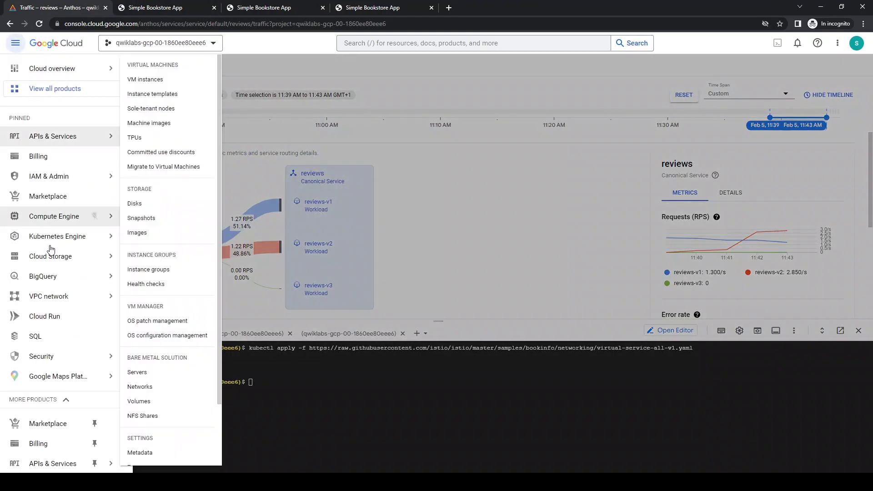
mouse_move(51, 238)
middle_click(149, 257)
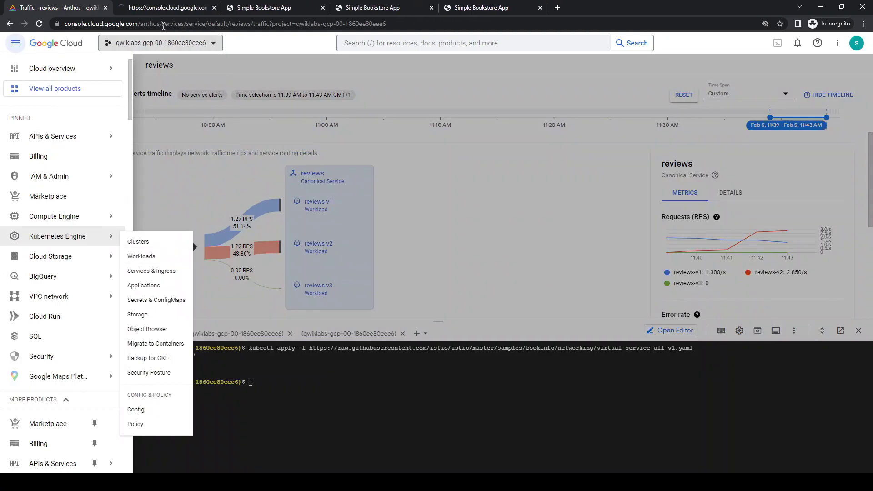
left_click(158, 10)
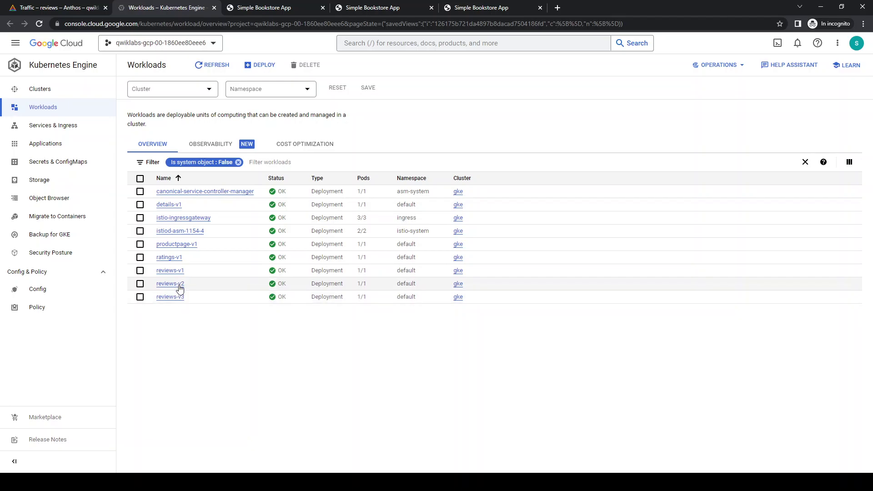
left_click(69, 9)
left_click(570, 250)
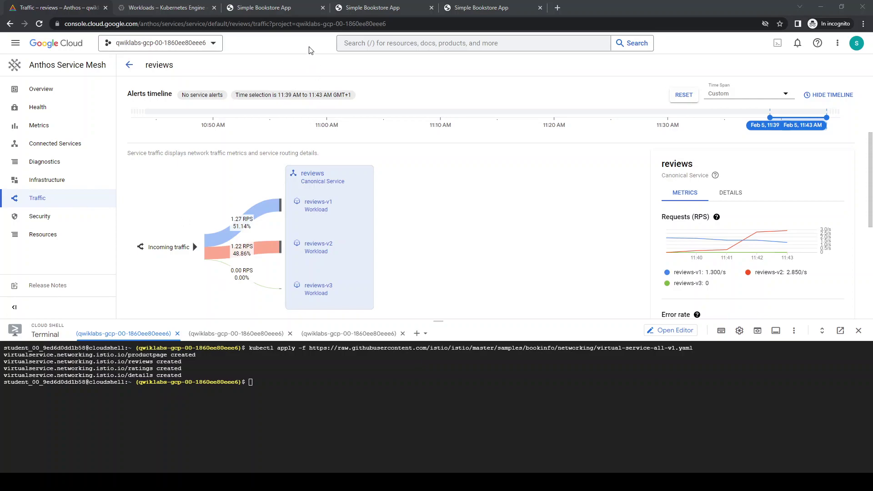
Reload the product page several times in each of the three Bookstore tabs to check which reviews version serves it.
left_click(289, 9)
key("F5")
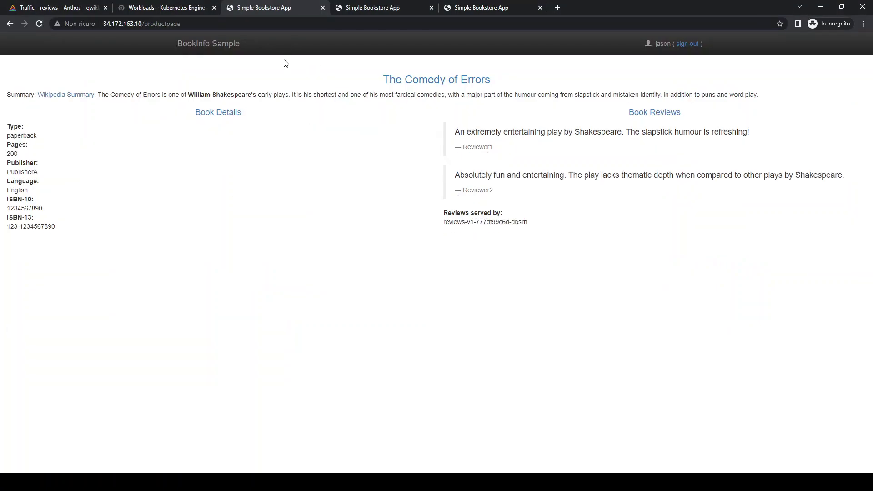
key("F5")
key("F5")
left_click(347, 10)
key("F5")
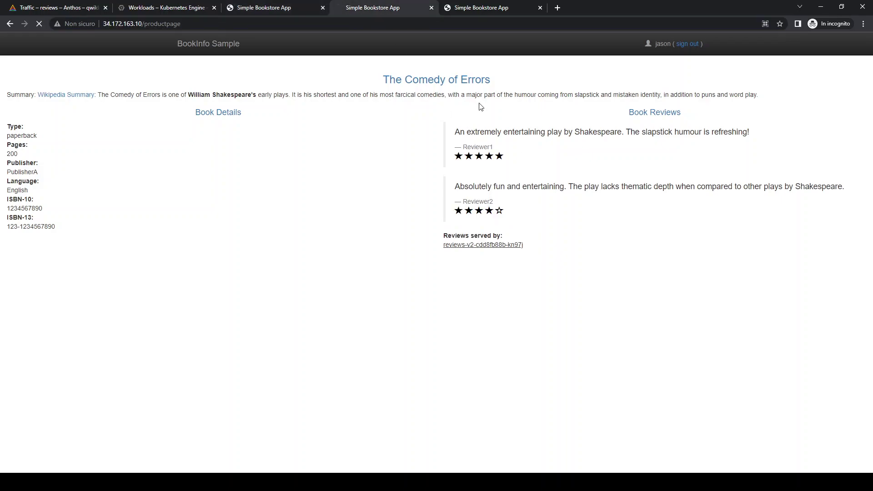
key("F5")
left_click(462, 9)
key("F5")
key("F5")
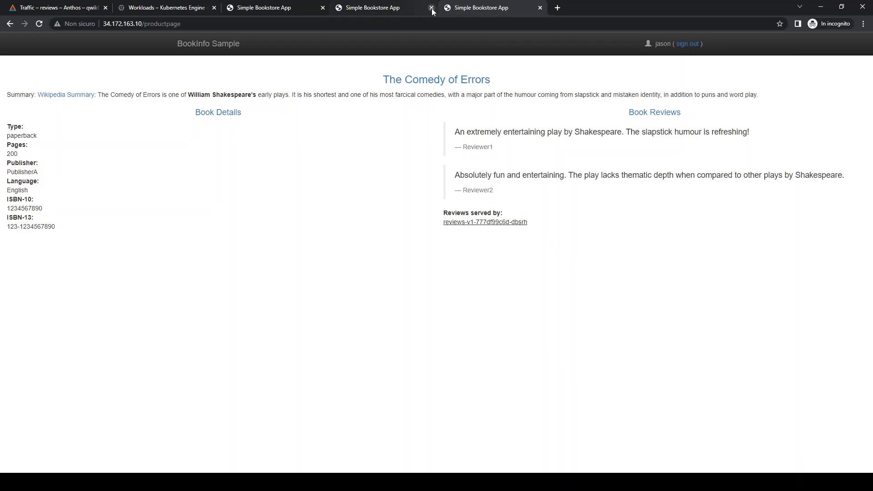
Close the Kubernetes workloads page and reopen the reviews service's overview from the Service Mesh services list.
left_click(145, 9)
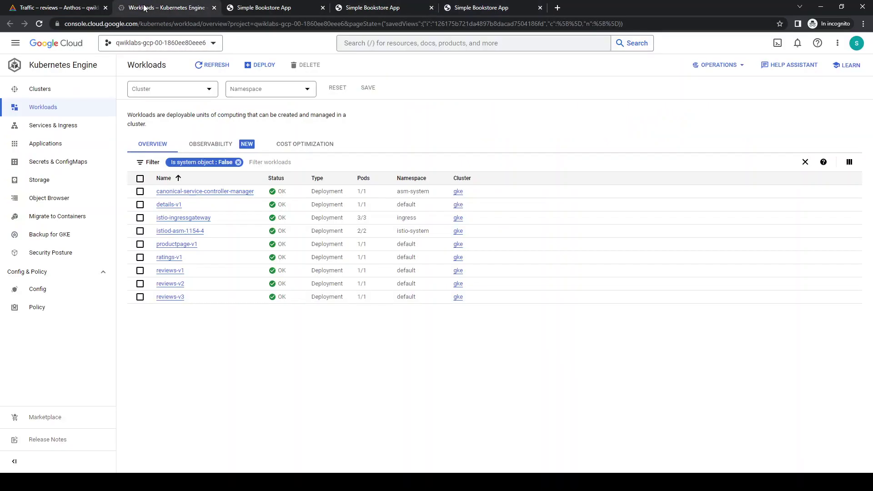
left_click(213, 8)
left_click(53, 7)
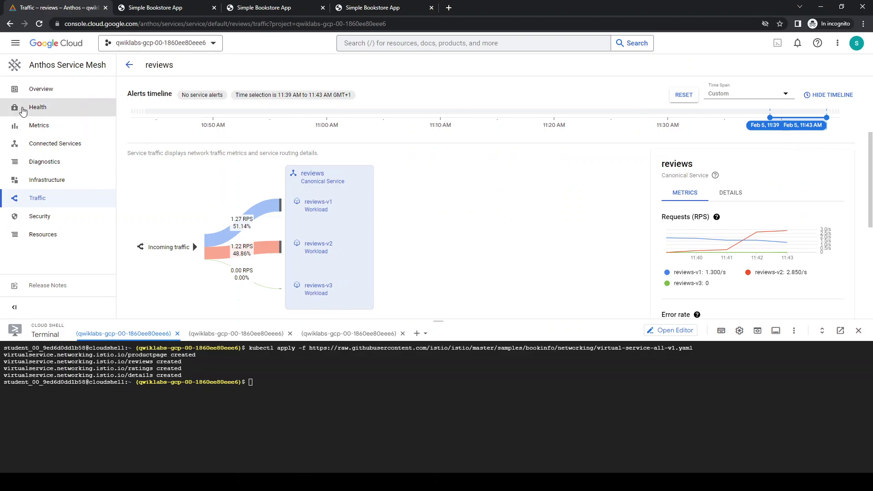
left_click(43, 68)
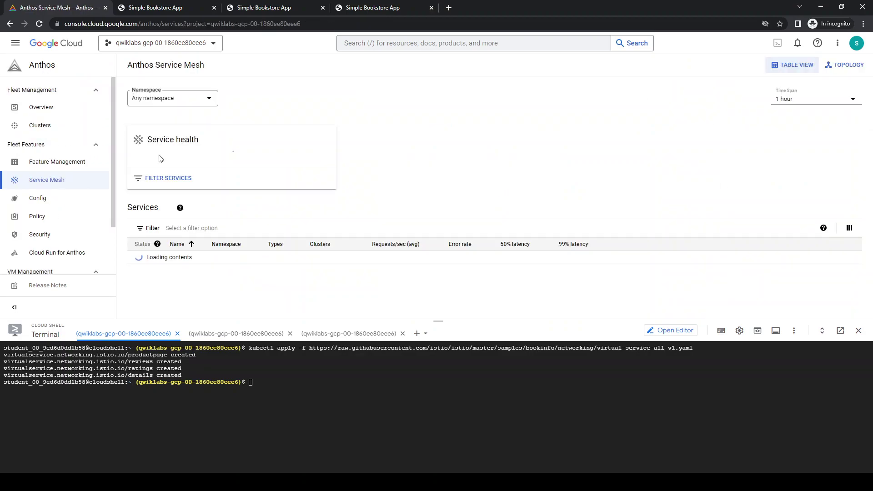
scroll(311, 268, "down", 1)
left_click(190, 305)
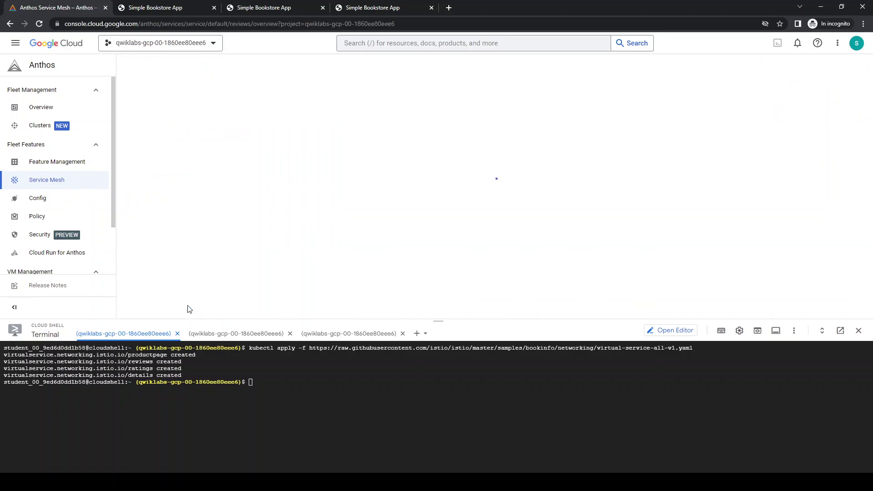
scroll(625, 199, "down", 1)
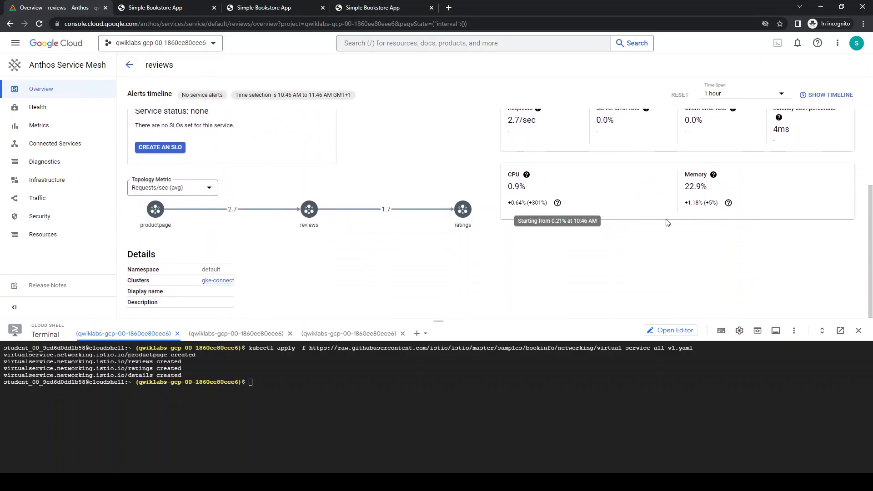
Open the reviews traffic view, shrink the terminal, and examine the last hour's traffic split and requests chart.
left_click(39, 197)
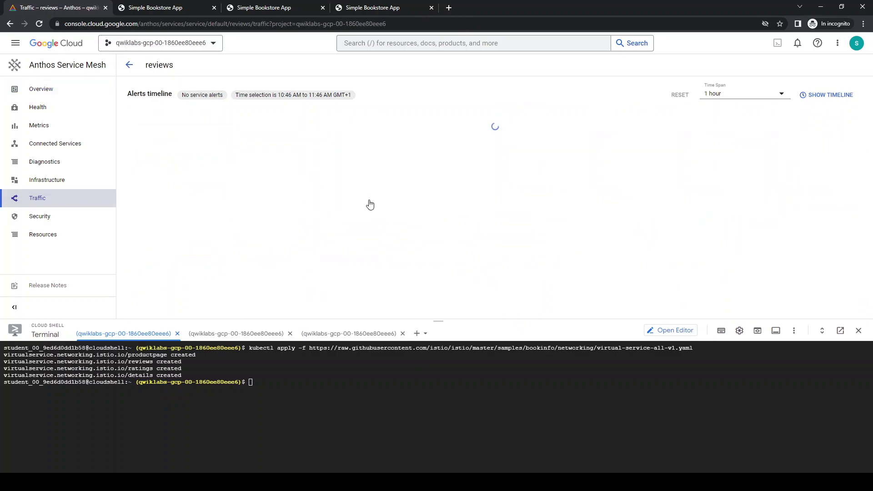
left_click_drag(589, 321, 589, 374)
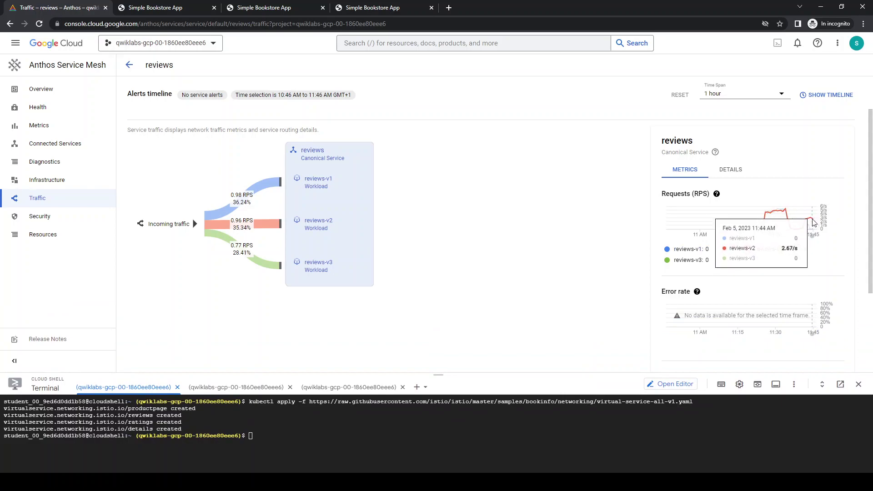
mouse_move(252, 205)
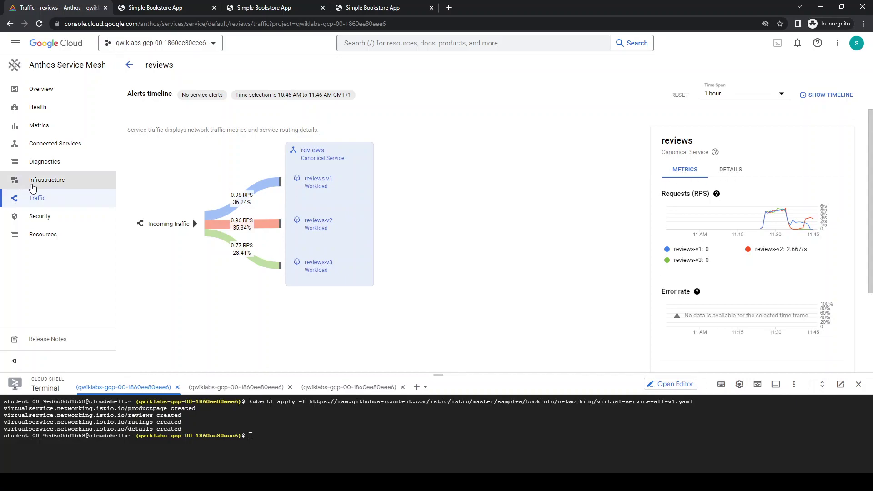
Open the reviews infrastructure view, show the alerts timeline, and examine each pod's requests per second over the last hour.
left_click(35, 186)
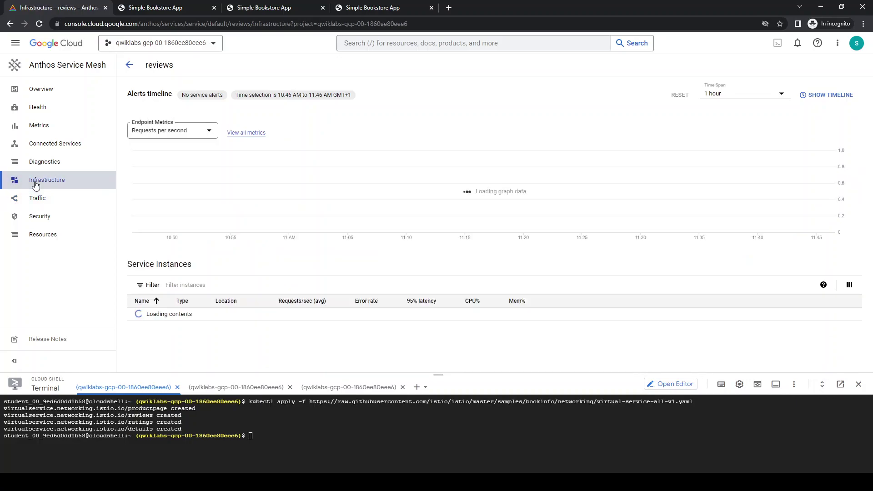
left_click(841, 94)
mouse_move(828, 247)
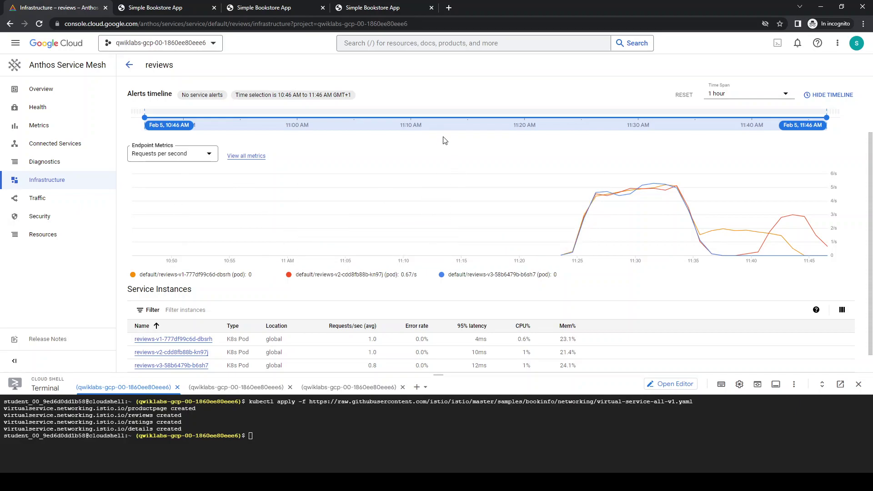
Reload the product page in the three Bookstore tabs to check which reviews version serves each one.
left_click(255, 8)
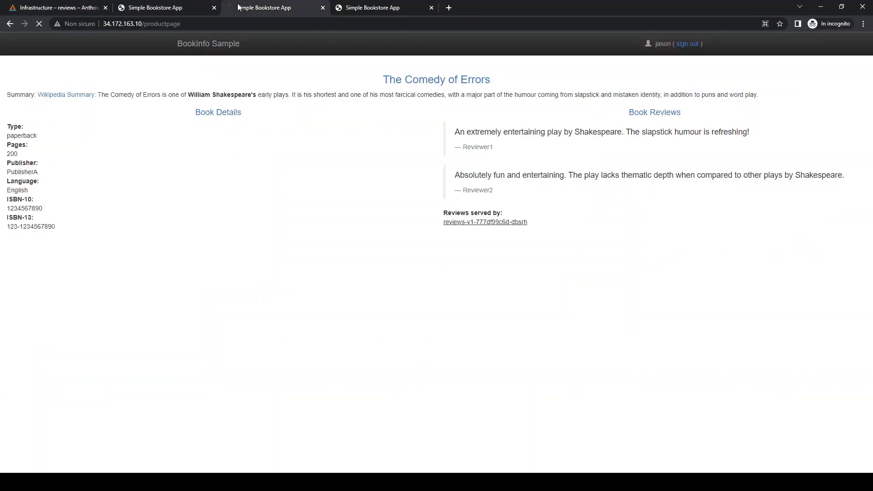
left_click(207, 8)
key("Return")
left_click(254, 7)
left_click(399, 13)
key("F5")
Restart the 10000-iteration curl loop against the gateway's productpage in the third and second Cloud Shell sessions, and return to the first session.
left_click(59, 10)
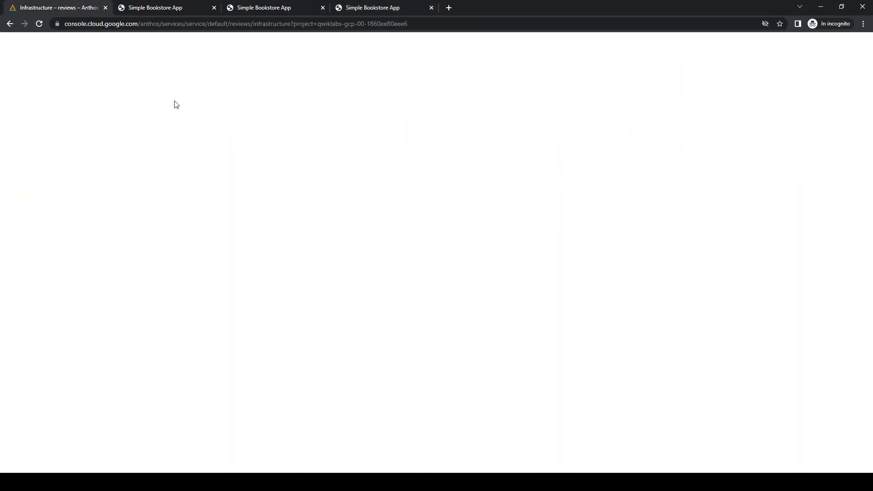
left_click(338, 389)
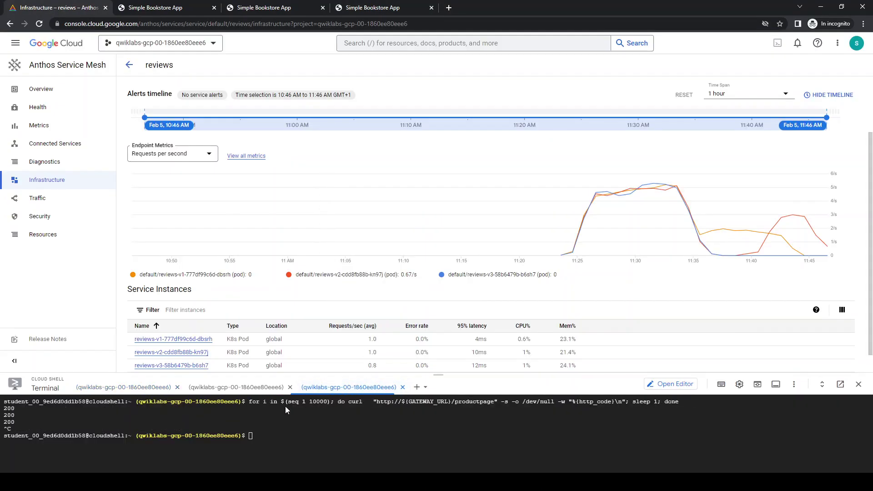
key("Up")
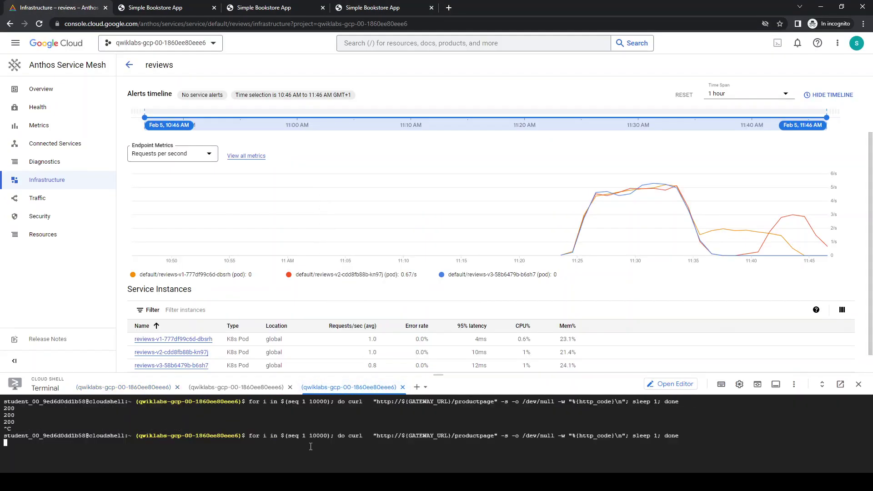
left_click(268, 388)
key("Up")
key("Return")
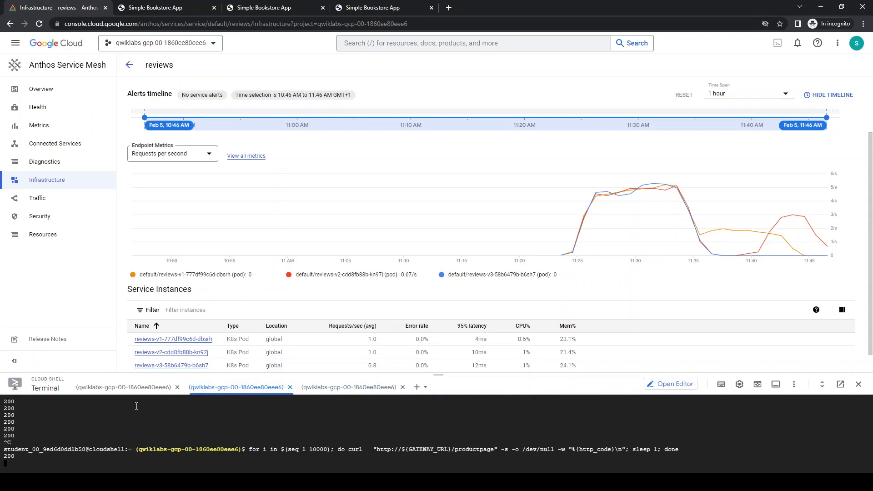
left_click(129, 388)
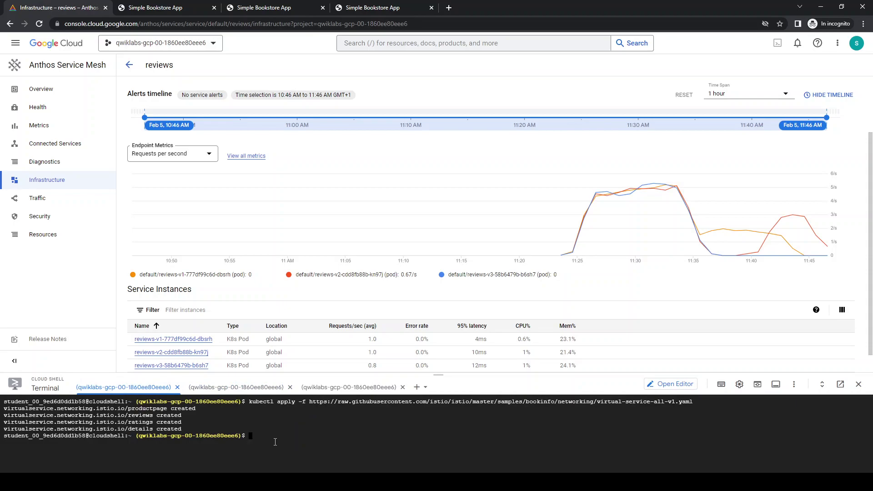
Recheck the reviews version in the Bookstore tabs and return to the Anthos Service Mesh console.
left_click(294, 8)
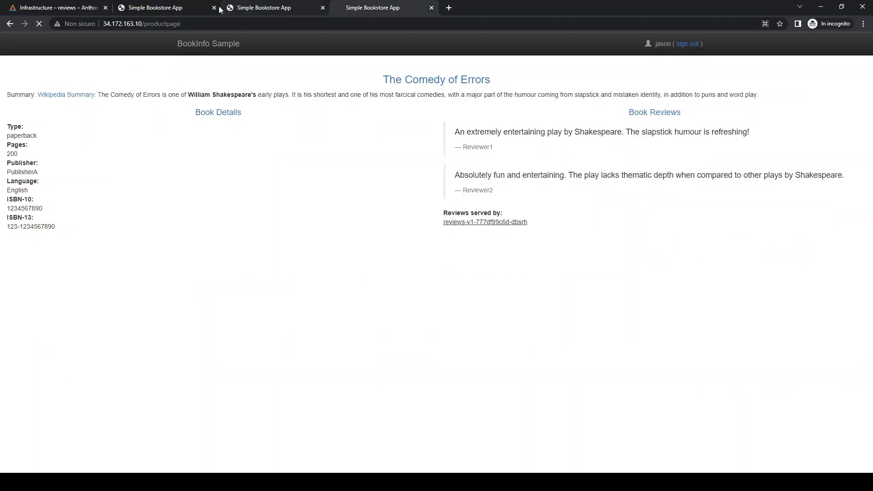
left_click(169, 9)
left_click(75, 8)
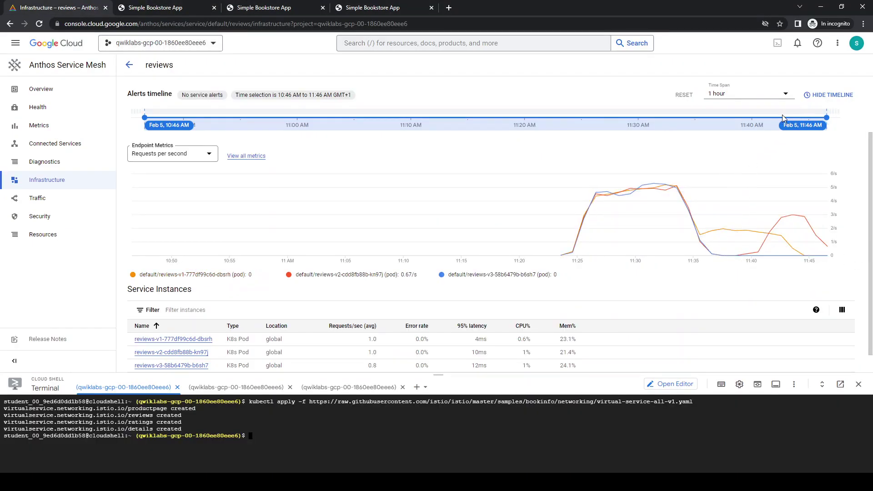
Open the productpage service from the Service Mesh services list and examine its overview and traffic view.
left_click(58, 66)
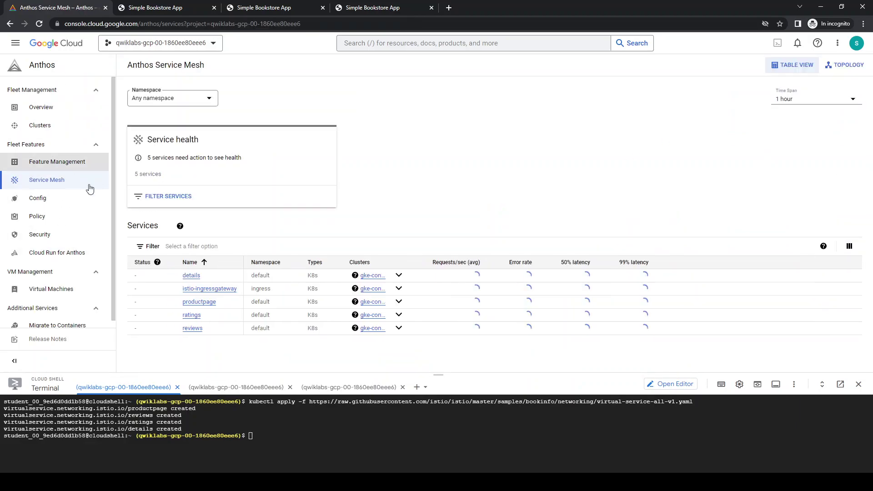
left_click(205, 303)
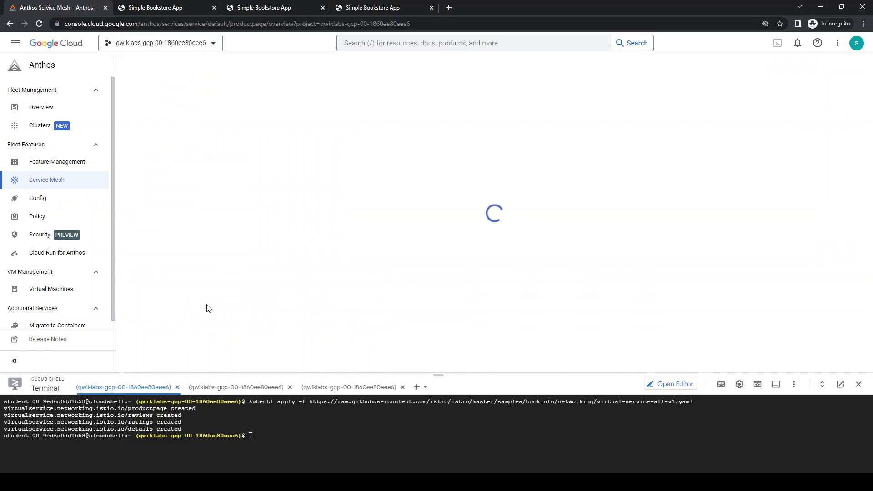
scroll(605, 212, "down", 2)
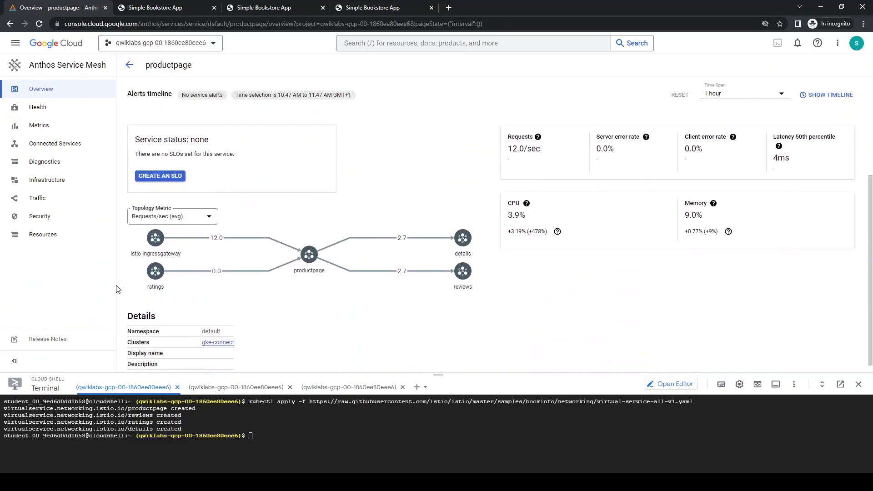
left_click(43, 202)
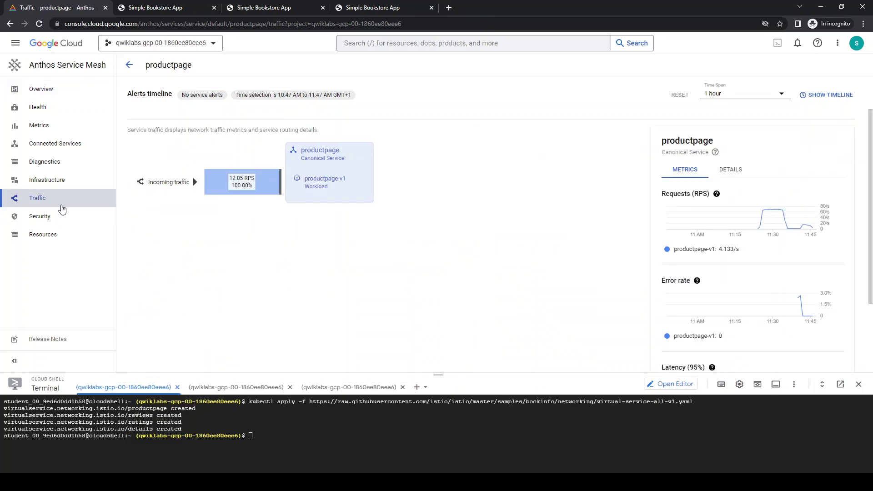
Return to the services list and open the reviews service's overview and traffic view.
left_click(45, 87)
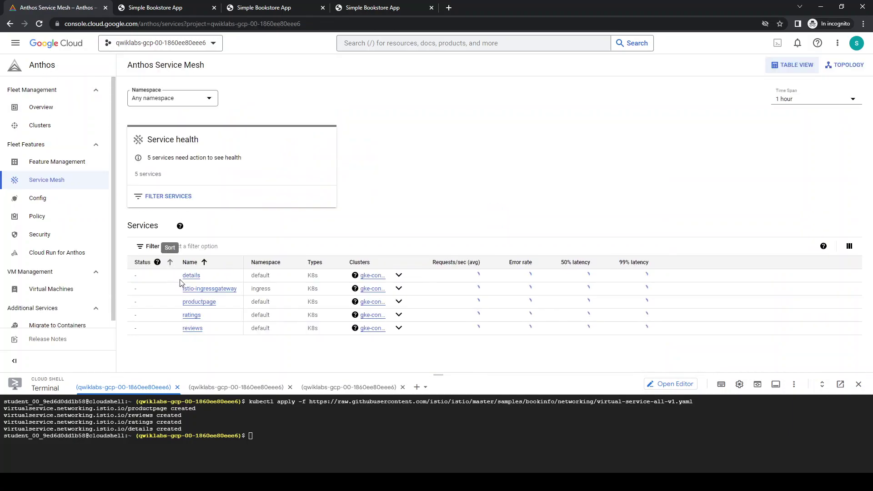
left_click(195, 330)
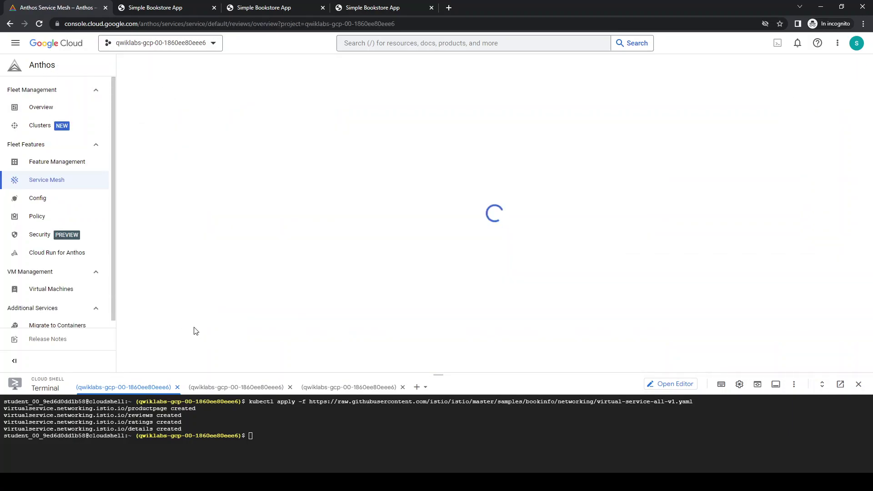
scroll(458, 248, "down", 2)
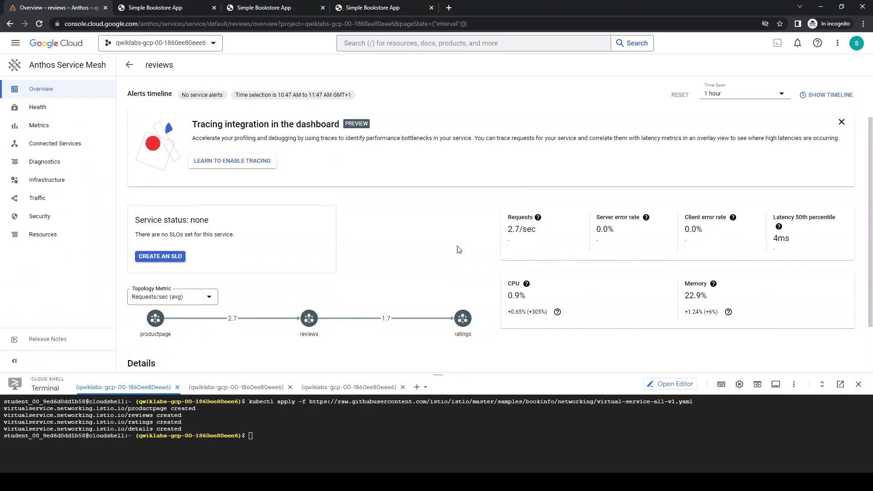
left_click(38, 200)
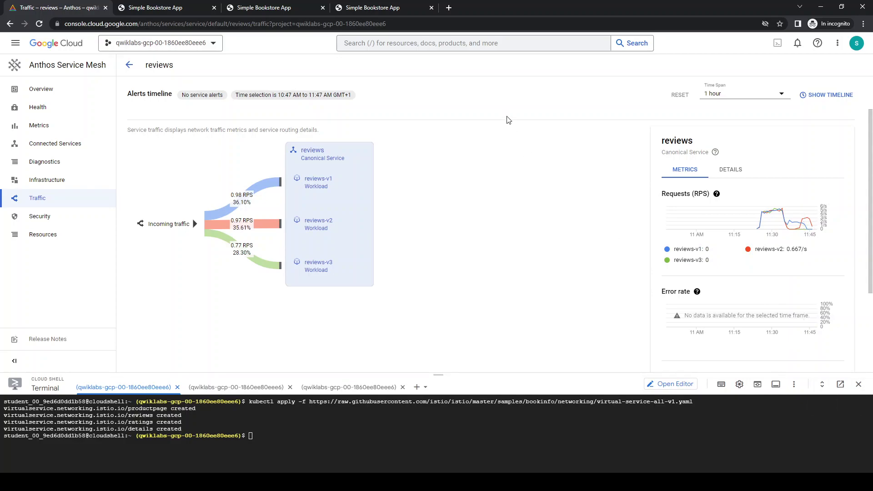
Show the alerts timeline for the reviews traffic and narrow the time selection to 11:44–11:47 AM.
left_click(822, 95)
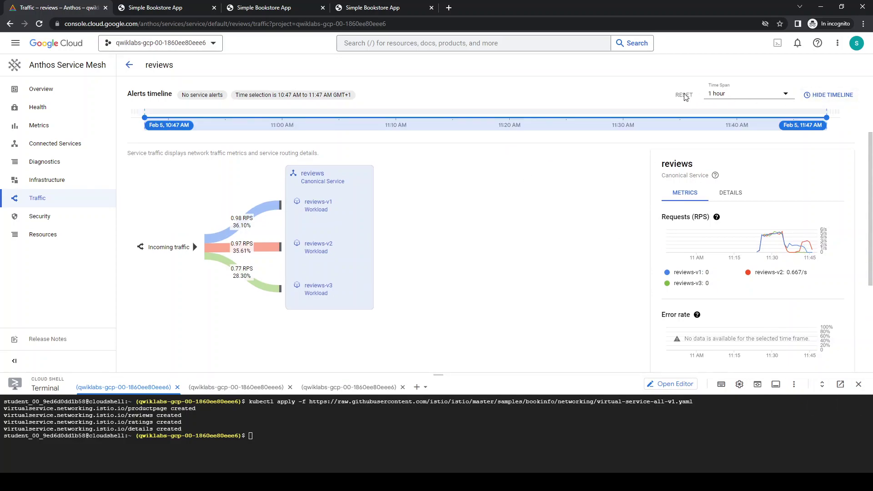
left_click(719, 96)
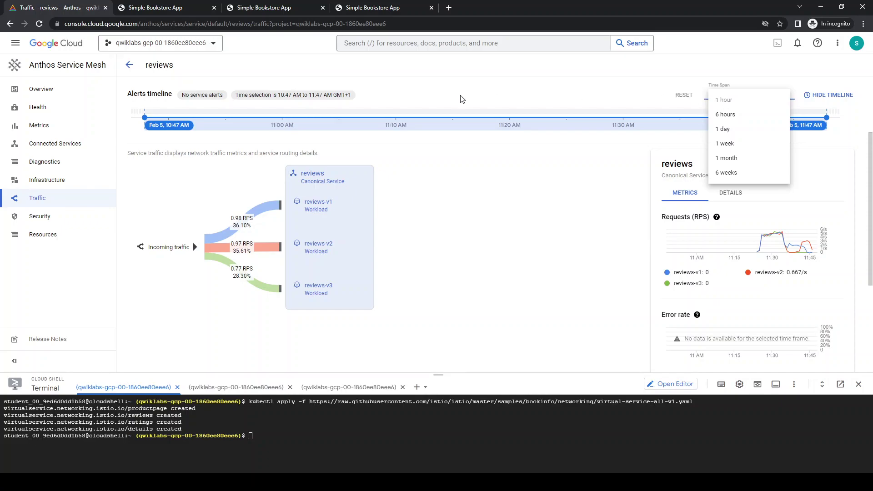
left_click(263, 127)
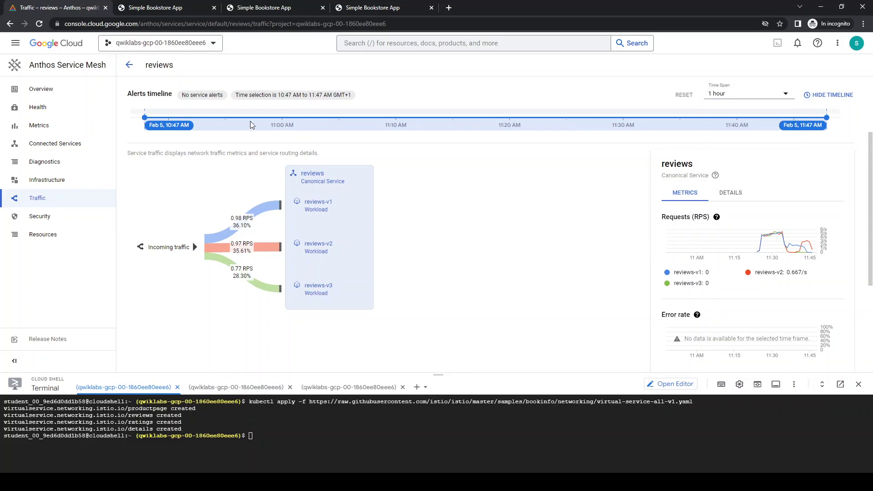
left_click_drag(146, 118, 789, 141)
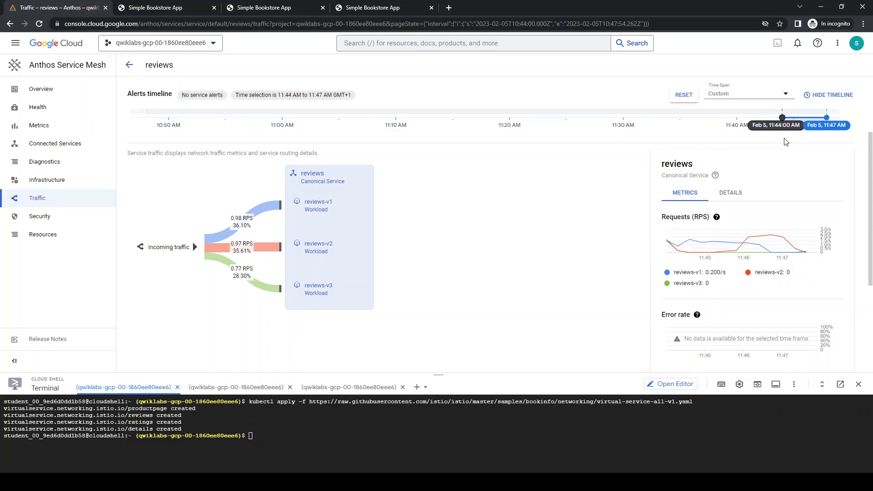
Examine the reviews traffic split and requests chart for the selected interval, isolating the reviews-v1 series.
mouse_move(781, 252)
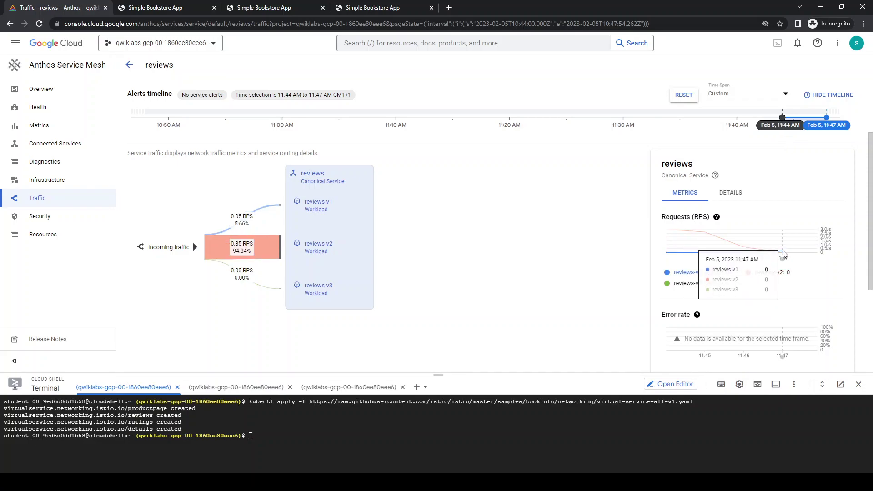
left_click(511, 241)
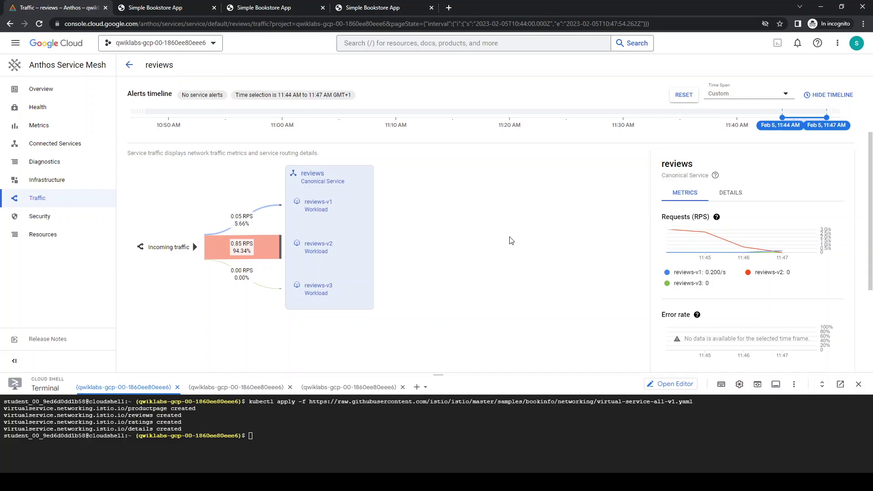
left_click(691, 275)
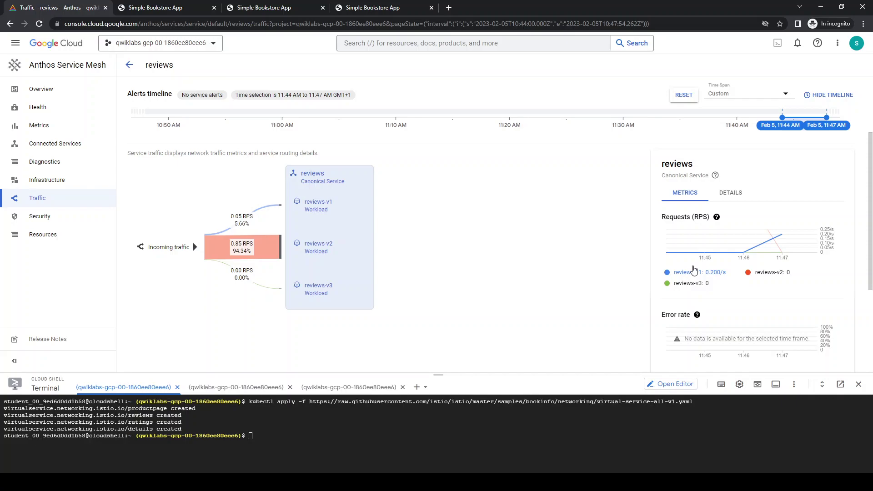
left_click(730, 193)
left_click(698, 196)
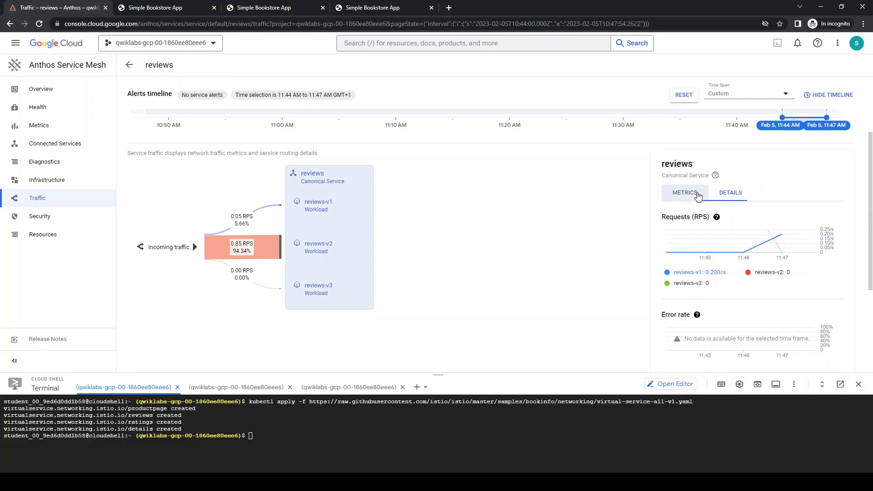
Examine each reviews pod's requests per second in the infrastructure view, resetting the time selection and narrowing it to 11:46–11:47 AM.
left_click(45, 183)
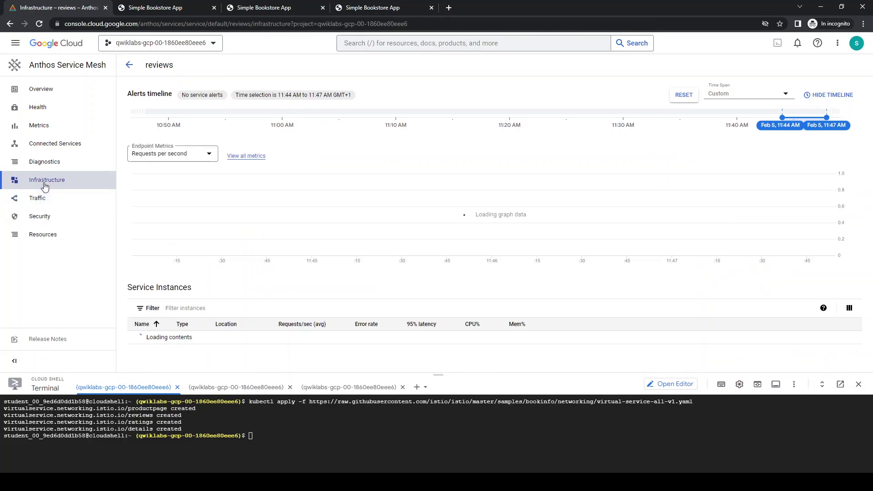
mouse_move(711, 222)
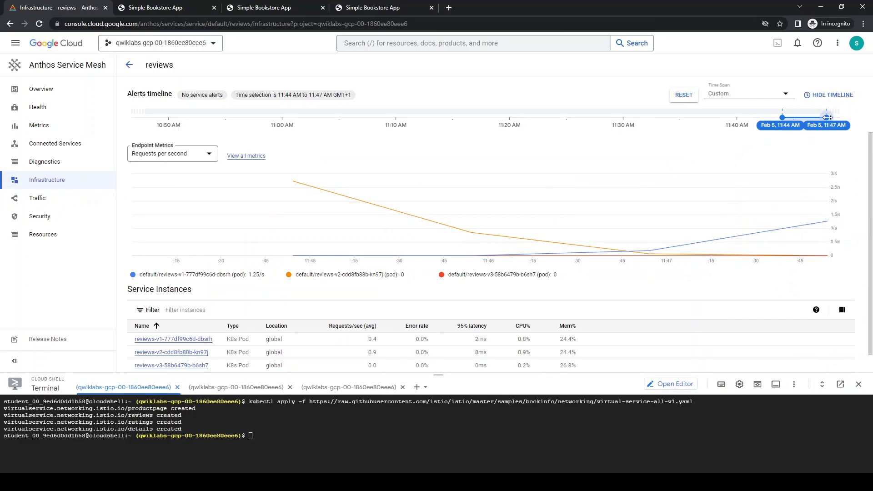
left_click(691, 94)
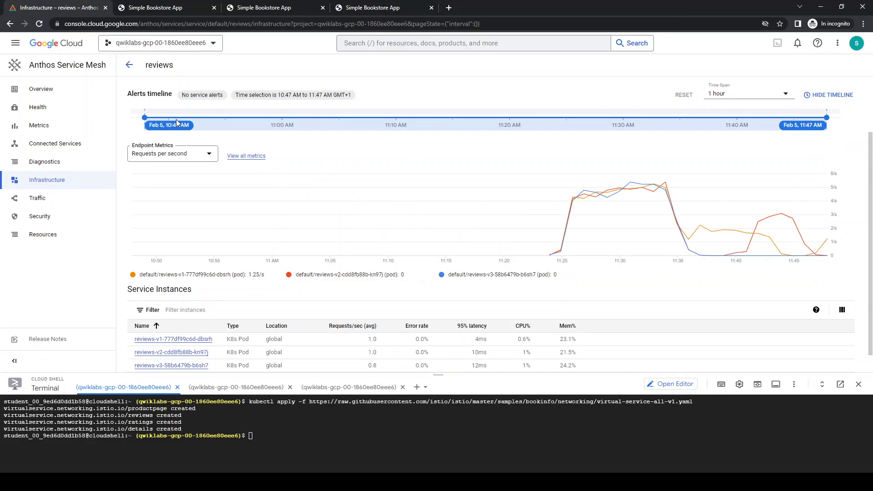
left_click_drag(145, 118, 807, 119)
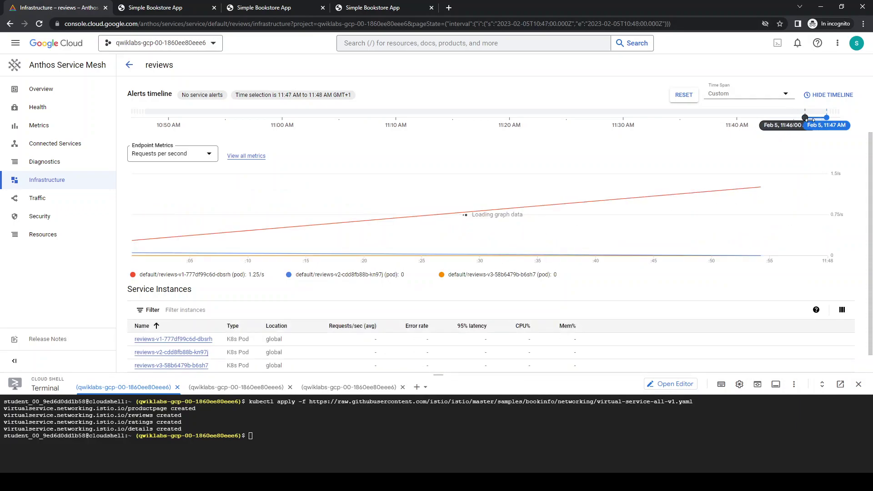
mouse_move(824, 192)
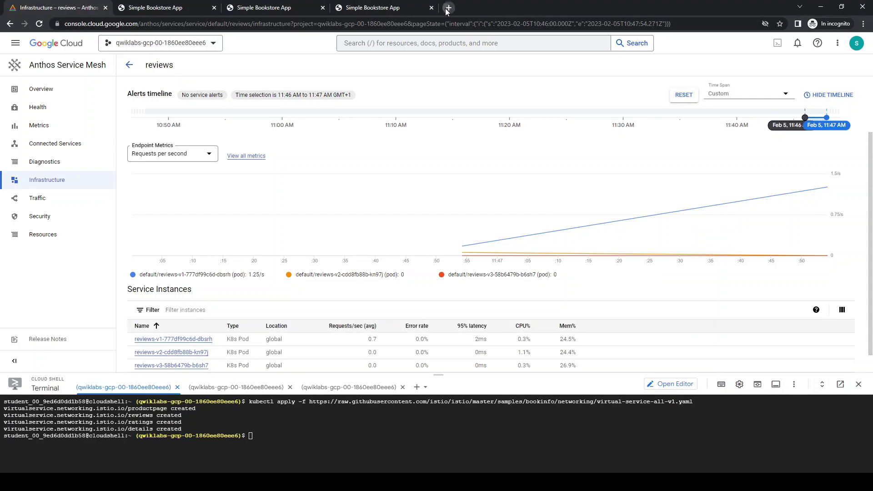
Open Istio's virtual-service-reviews-50-v3.yaml from raw.githubusercontent.com in a new tab, read its route weights, and close it.
key("ctrl+t")
type("https://raw.githubusercontent.com/istio/istio/master/samples/bookinfo/networking/virtual-service-reviews-50-v3.yaml")
key("Return")
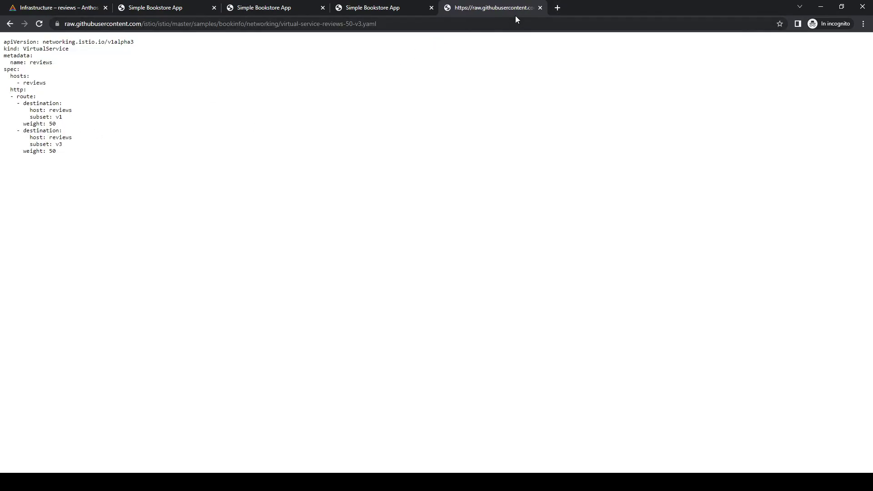
left_click(540, 8)
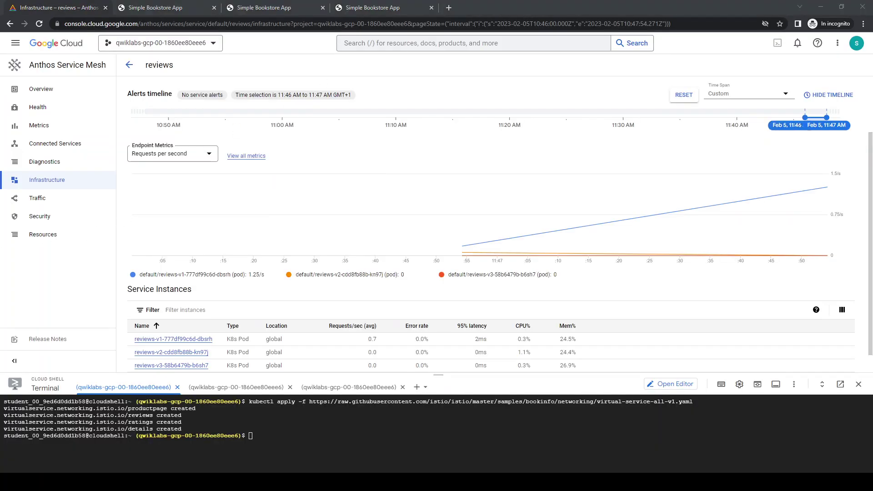
Clear the first Cloud Shell session and apply Istio's bookinfo virtual-service-reviews-50-v3.yaml from GitHub with kubectl.
left_click(322, 444)
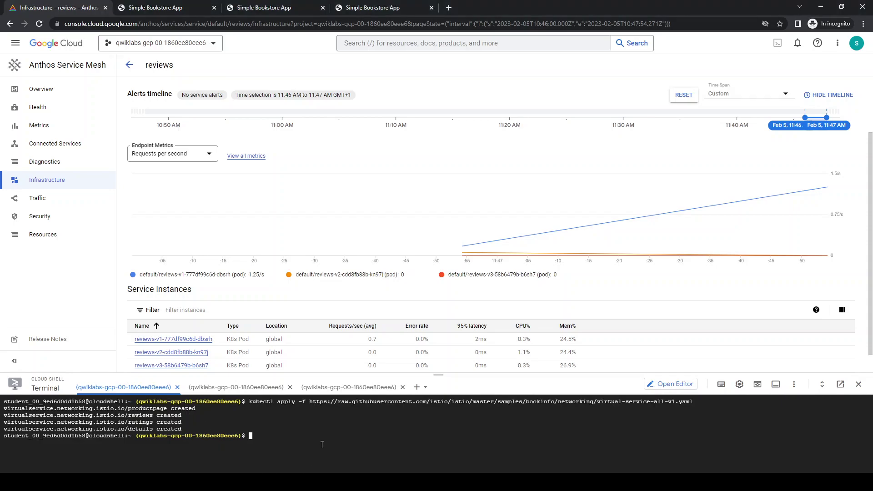
key("ctrl+l")
type("kubectl apply -f \\     https://raw.githubusercontent.com/istio/istio/master/samples/bookinfo/networking/virtual-service-reviews-50-v3.yaml")
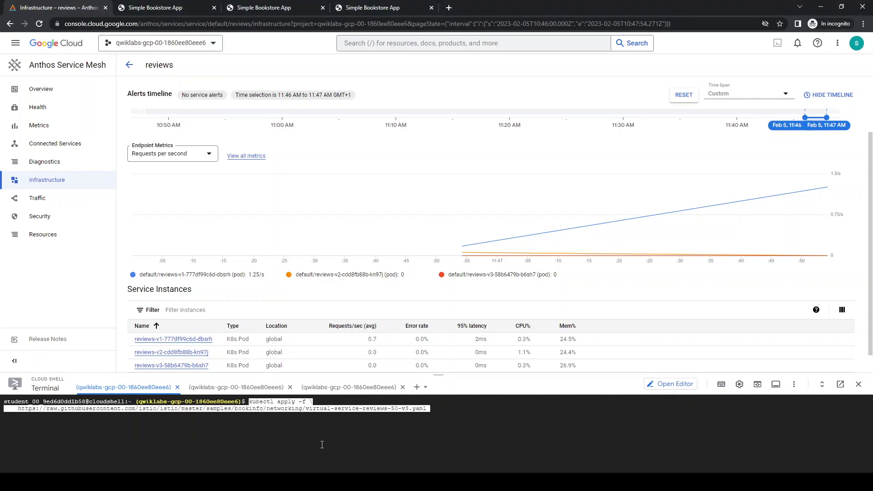
key("Return")
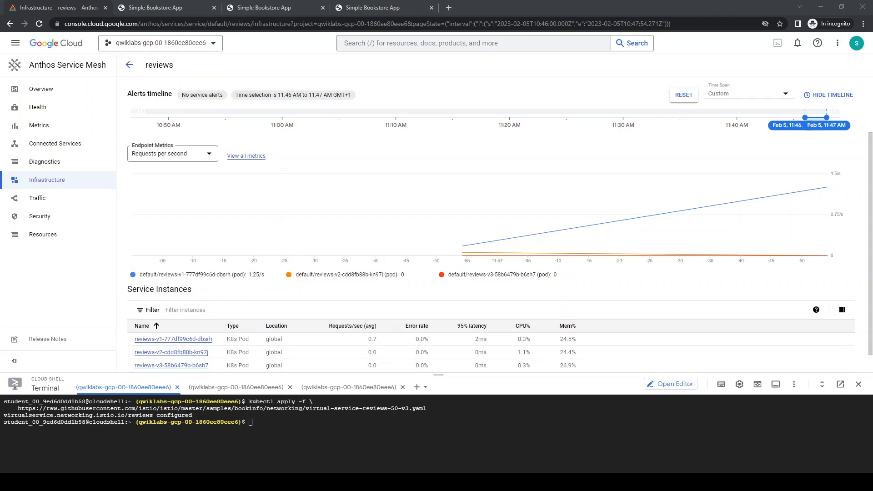
Read Istio's virtual-service-reviews-v3.yaml, close its tab, and return to the Anthos Service Mesh services list.
left_click_drag(533, 5, 448, 10)
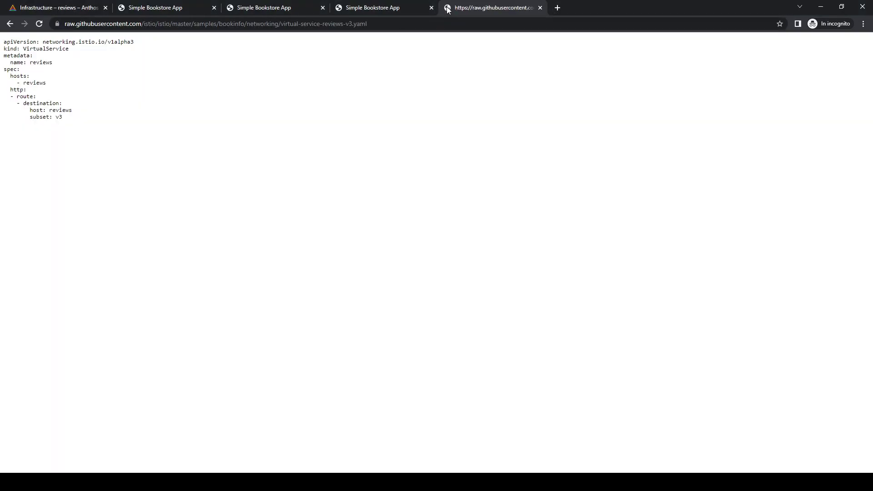
left_click(541, 8)
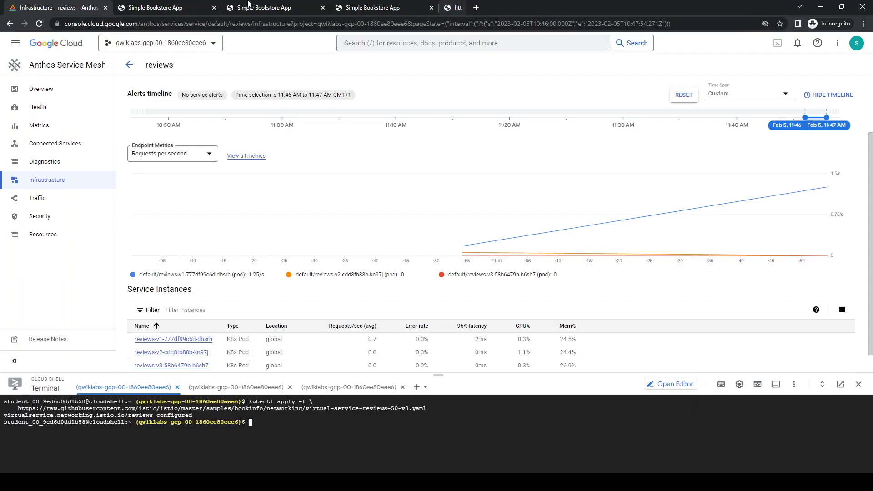
left_click(59, 69)
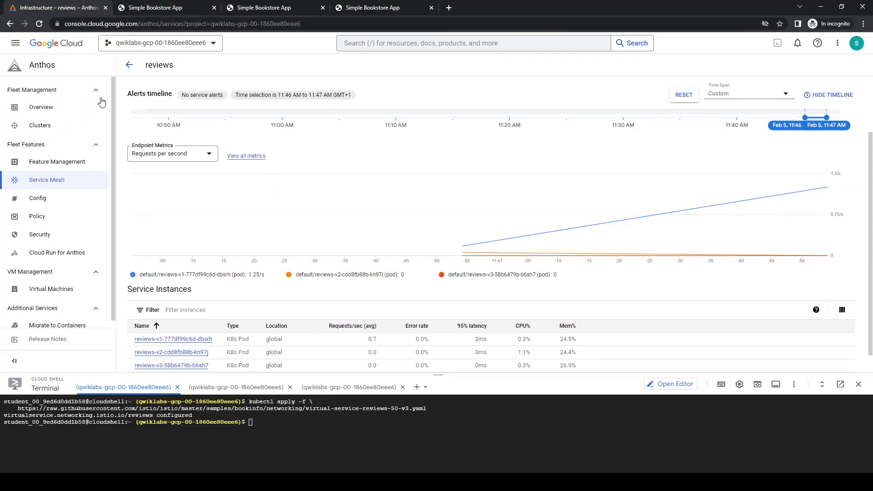
Check the output of the second and third Cloud Shell sessions, and return to the first session.
left_click(226, 387)
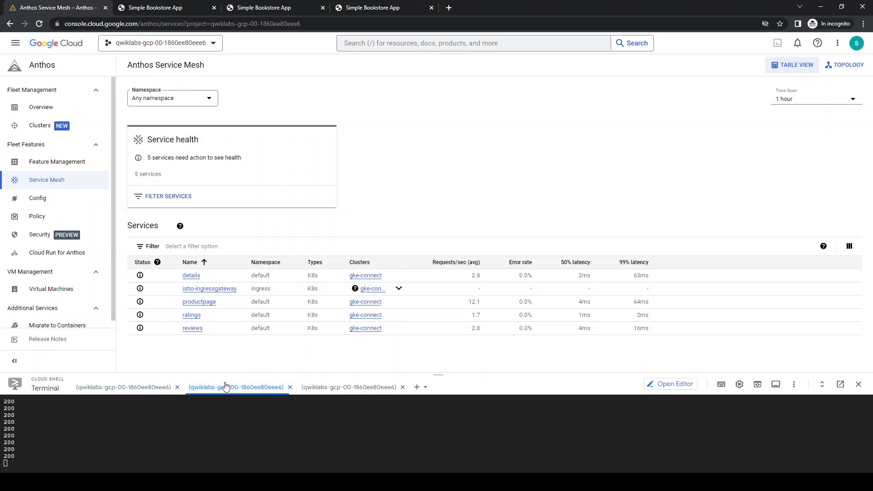
left_click(333, 392)
left_click(160, 387)
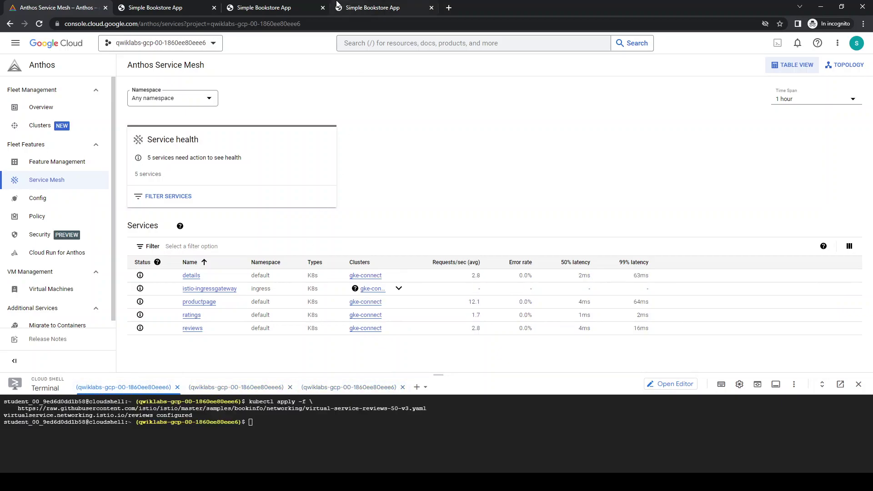
Reload the product page repeatedly across the three Simple Bookstore App tabs to see which reviews version serves each request.
left_click(261, 8)
key("F5")
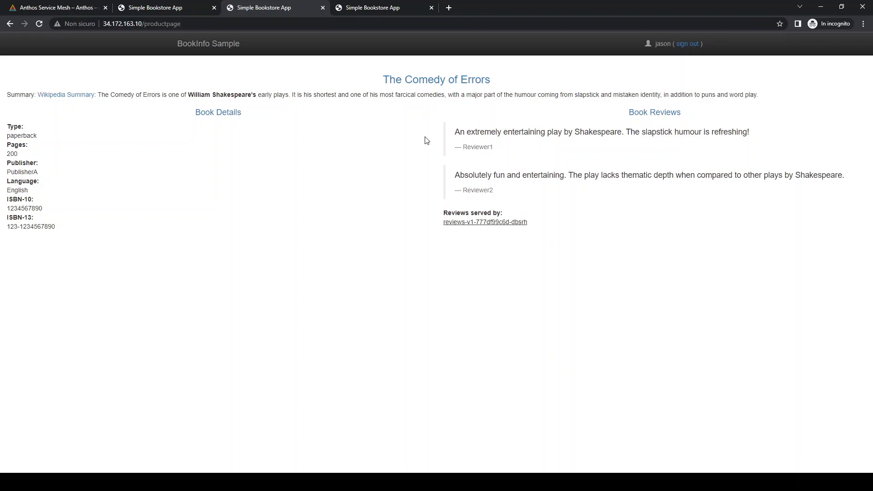
key("F5")
key("F5")
key("F5")
key("F5")
key("F5")
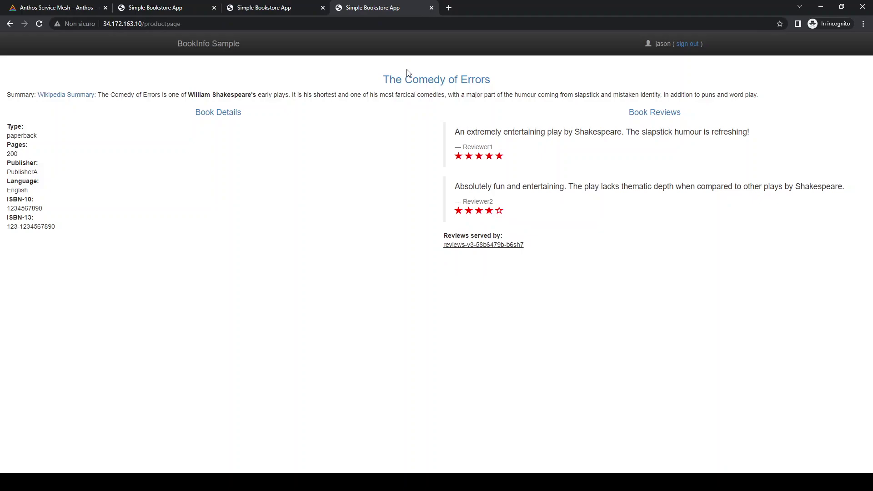
key("F5")
key("F5")
key("F5")
key("F5")
key("F5")
key("ctrl+l")
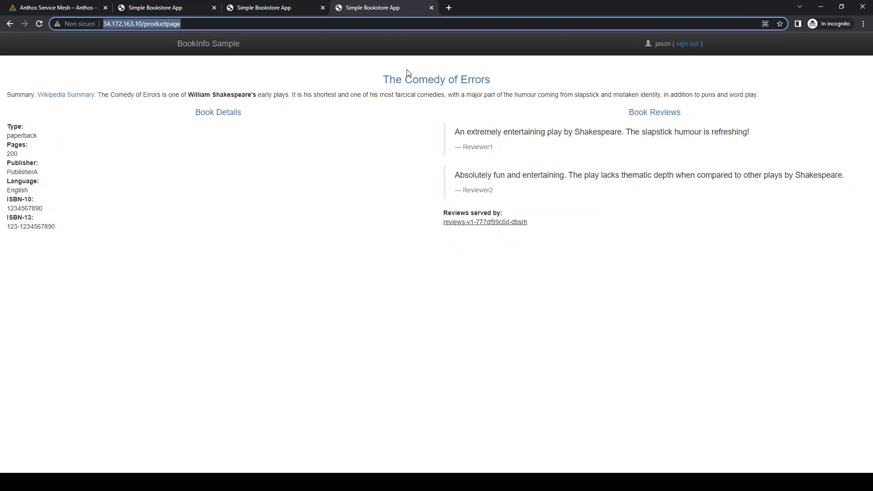
left_click(176, 7)
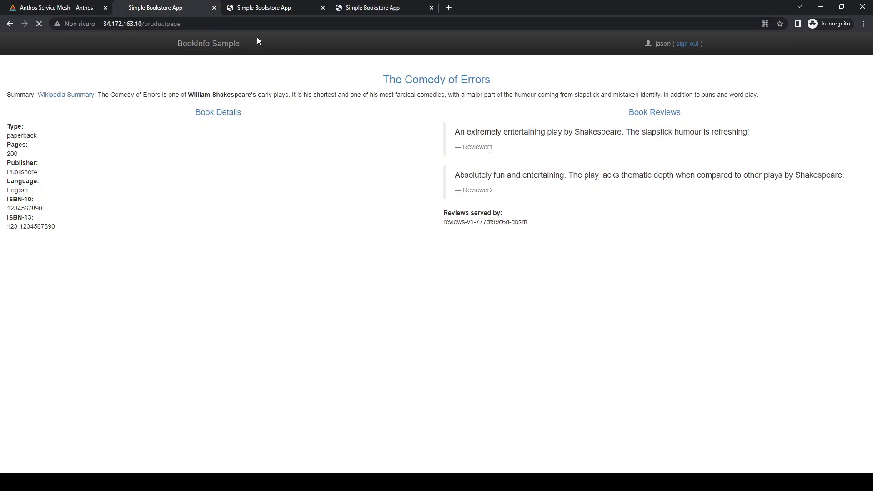
key("F5")
key("F5")
key("F5")
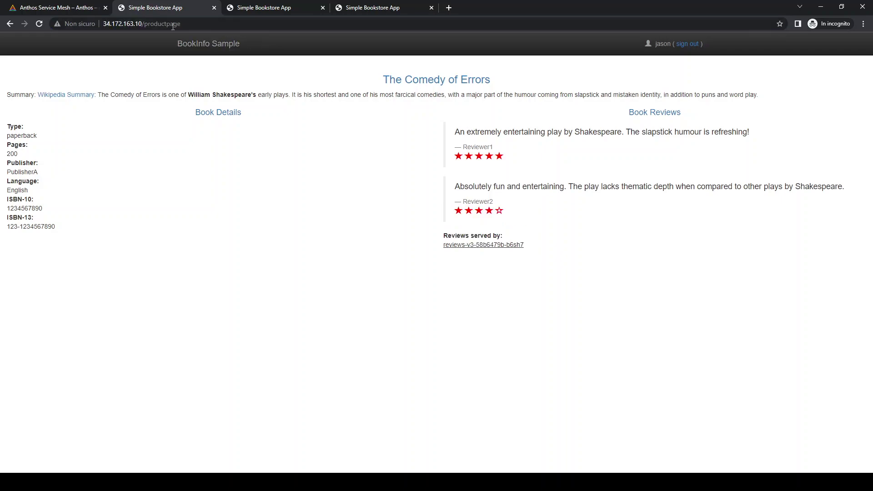
Return to the Anthos Service Mesh tab, enlarge the Cloud Shell panel, and clear the first session's terminal.
left_click(57, 11)
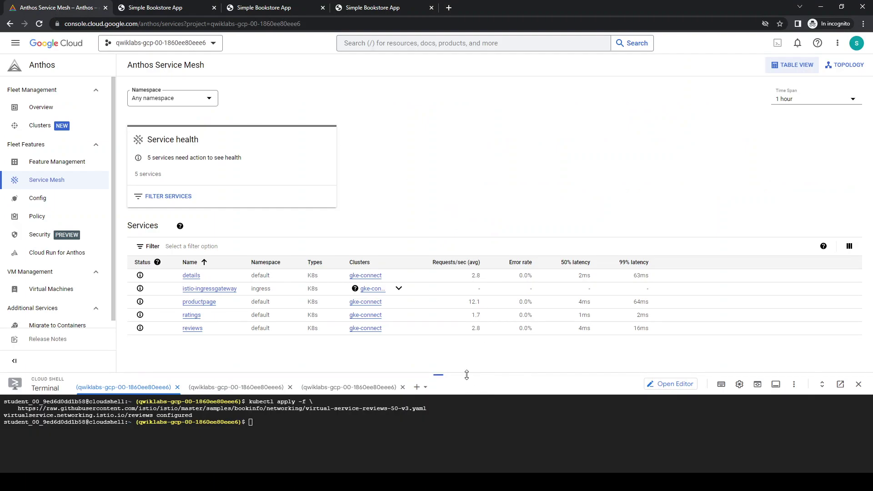
left_click_drag(465, 373, 459, 339)
left_click(304, 410)
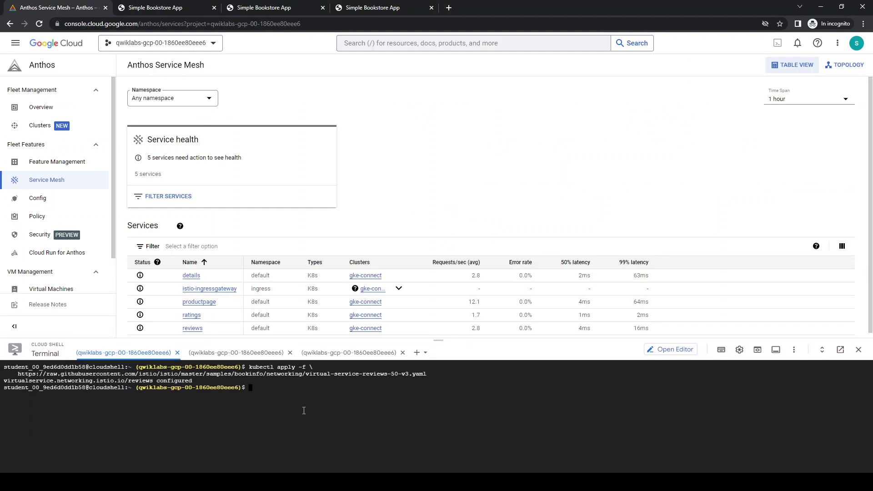
key("ctrl+l")
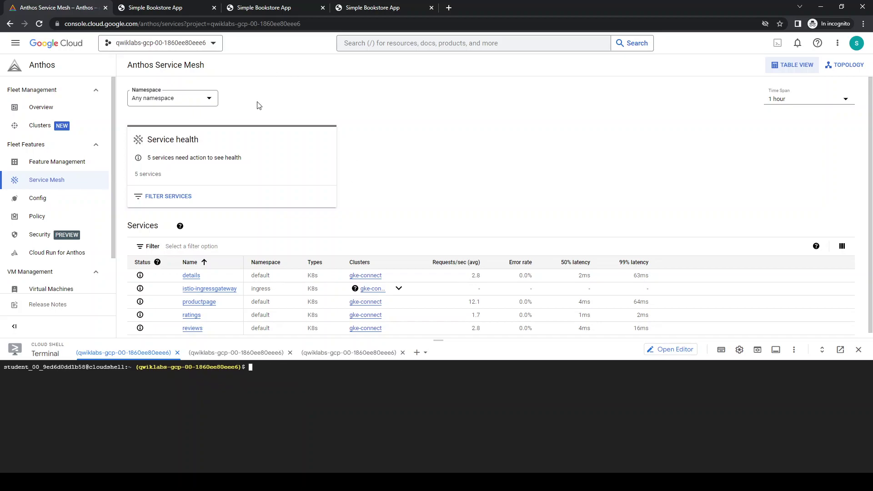
Try to reload the Service Mesh page by way of the Anthos overview, and reduce the Cloud Shell panel's height.
left_click(53, 65)
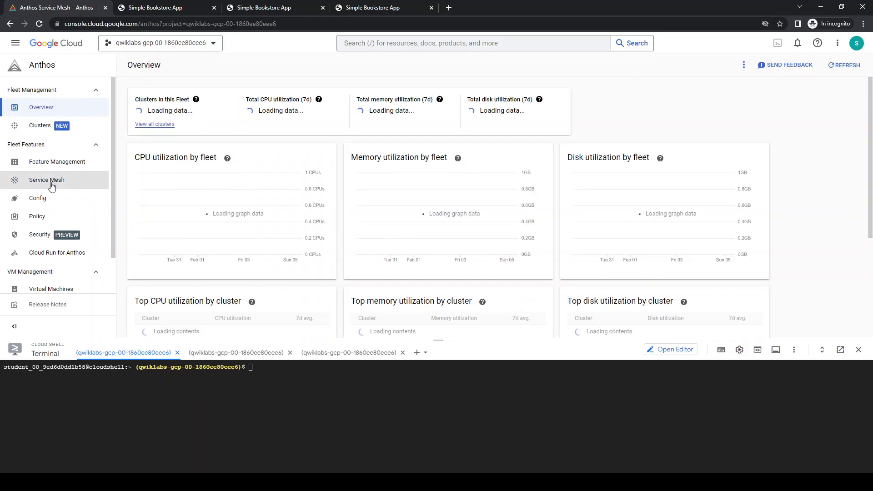
left_click(50, 182)
left_click_drag(303, 339, 304, 366)
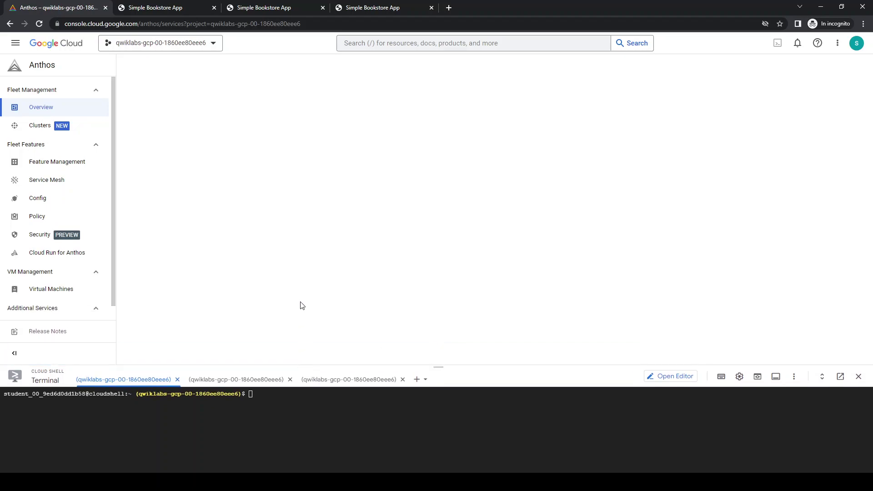
left_click(44, 182)
left_click(41, 67)
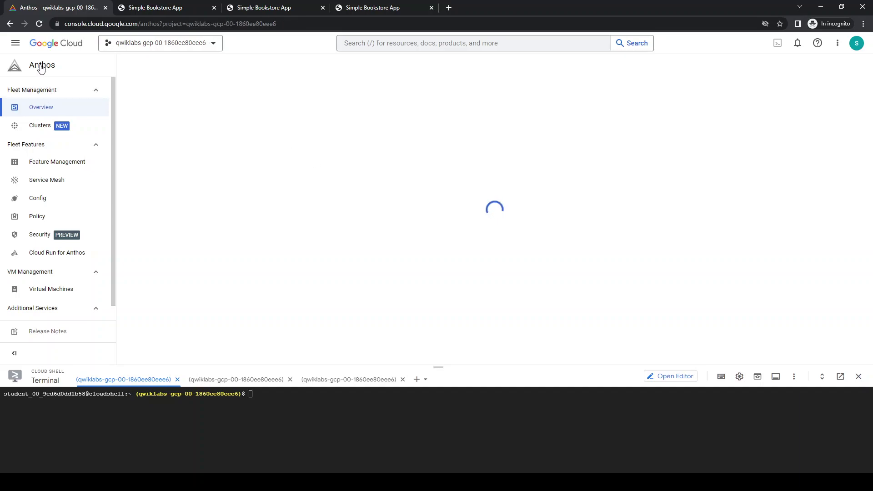
middle_click(52, 68)
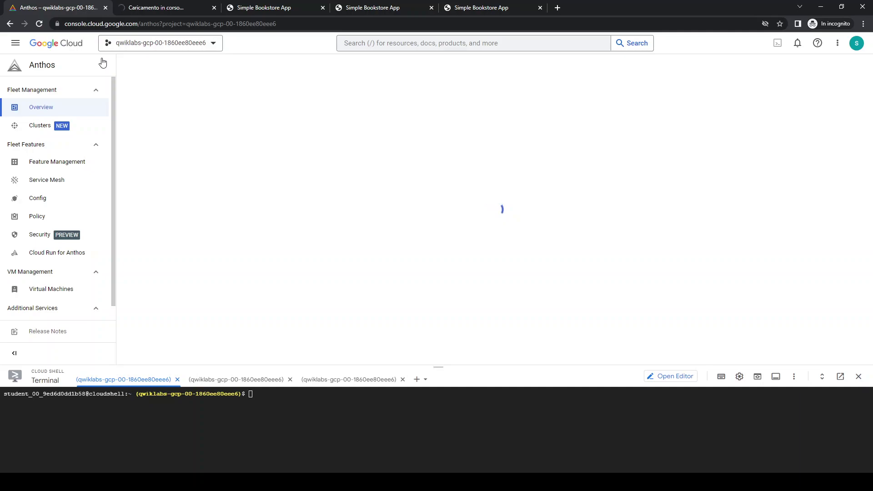
left_click(214, 8)
Request the Service Mesh page again from the Anthos fleet features.
scroll(67, 243, "down", 1)
scroll(67, 242, "down", 1)
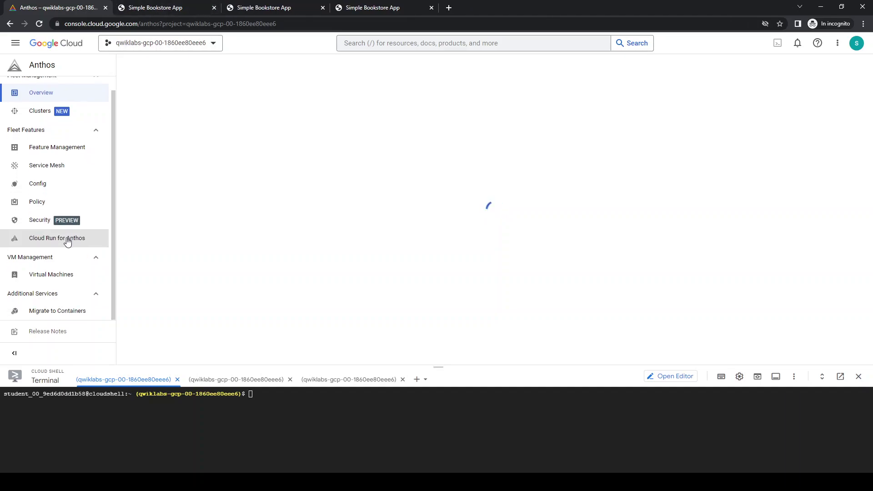
scroll(67, 242, "up", 1)
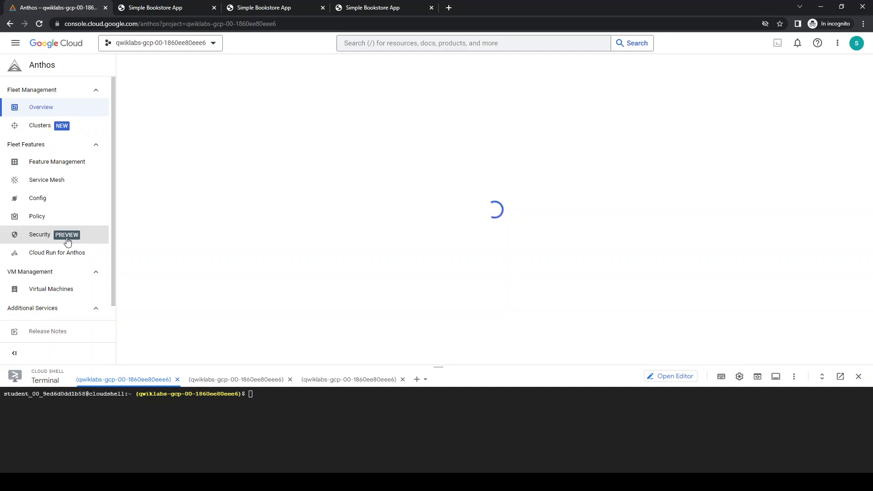
left_click(45, 179)
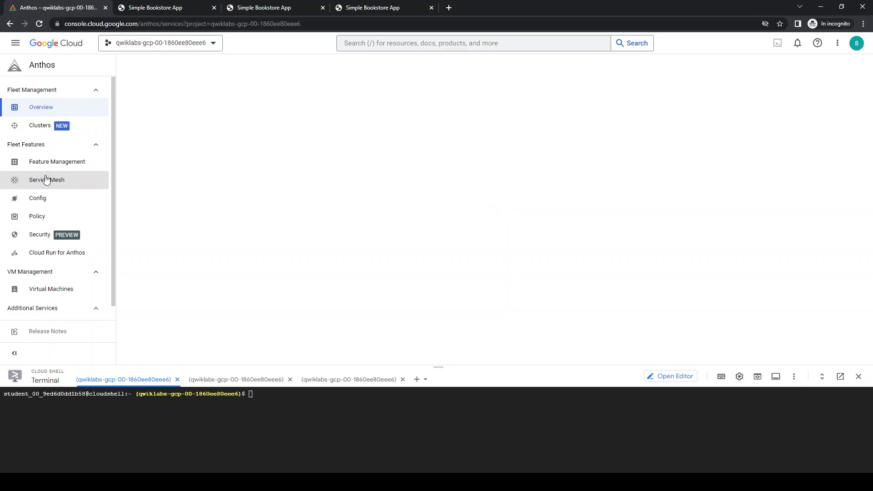
left_click(45, 180)
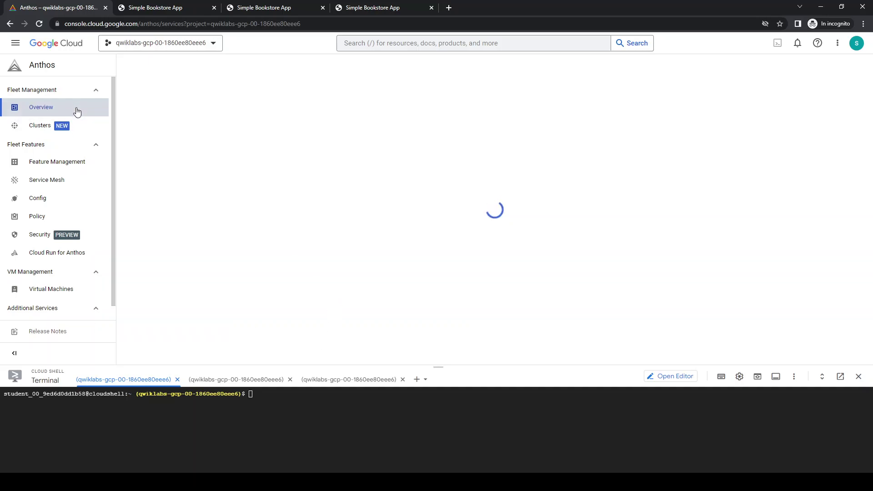
left_click(15, 42)
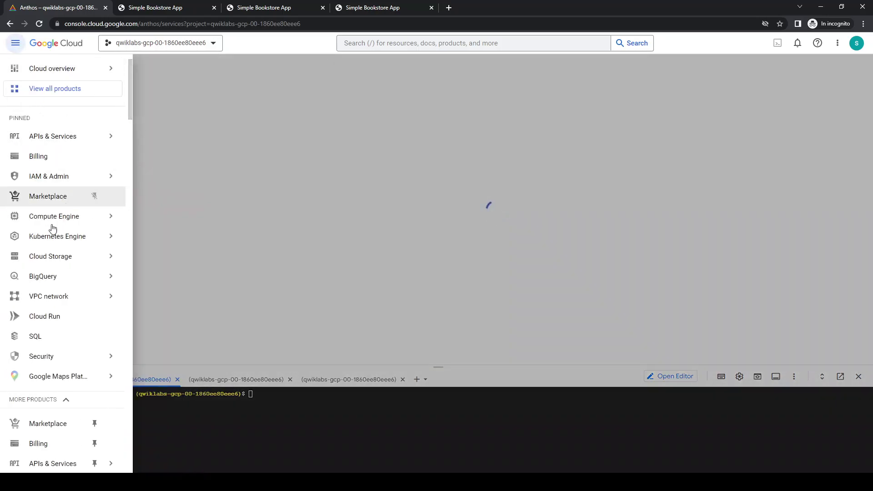
middle_click(63, 242)
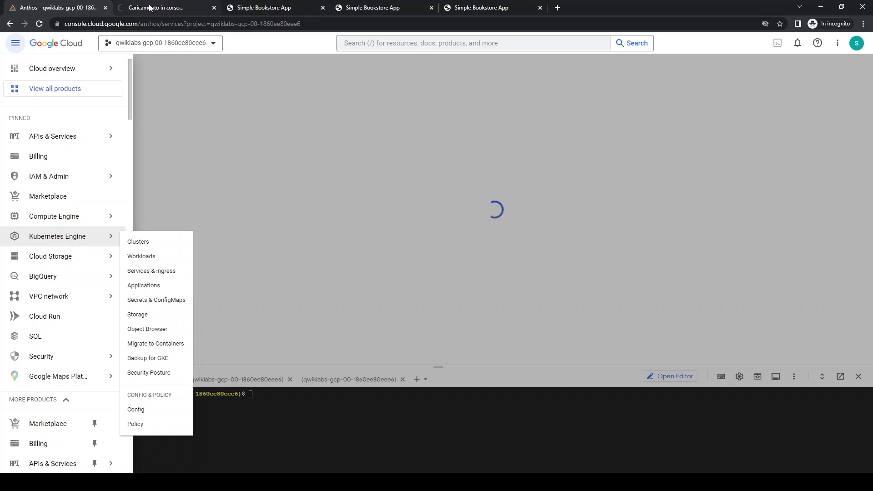
left_click(149, 10)
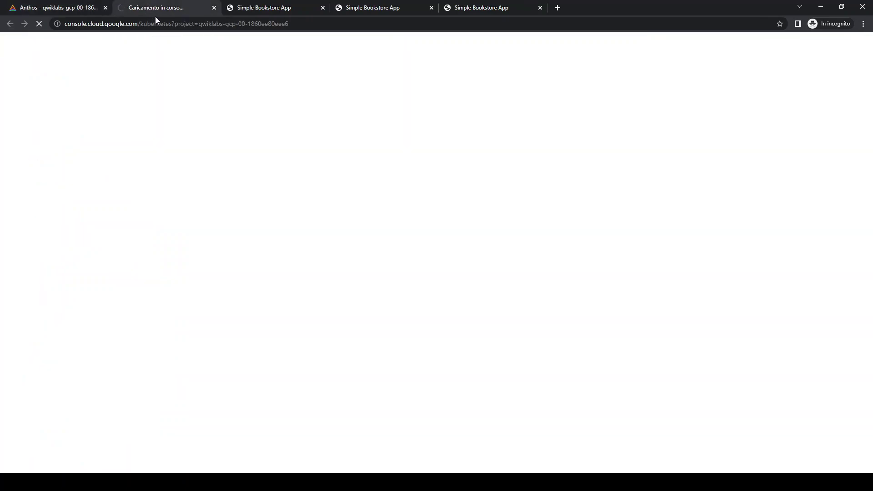
left_click(214, 8)
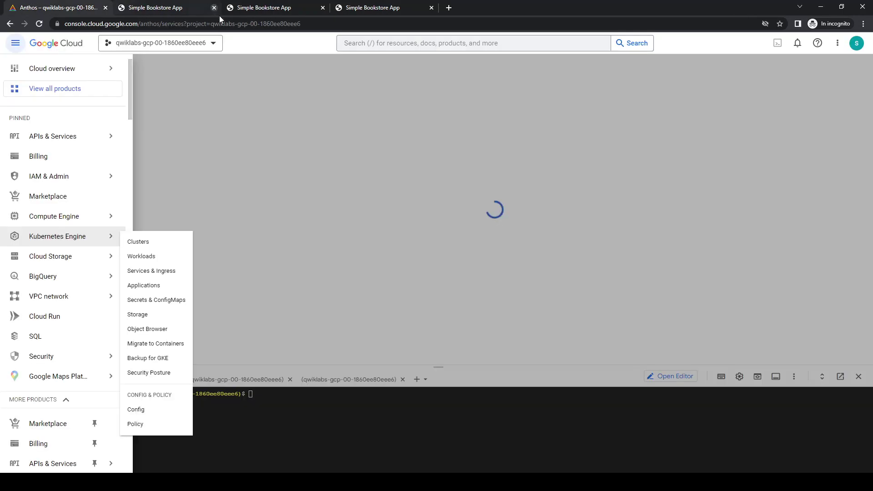
left_click(304, 110)
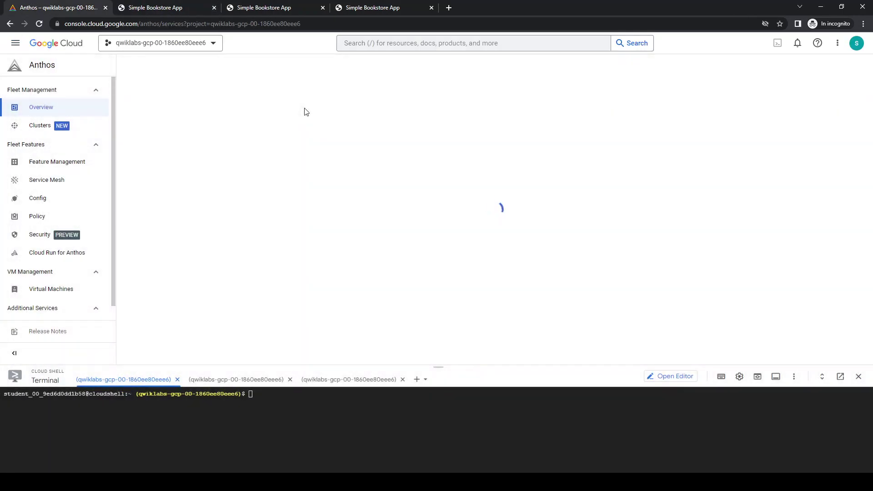